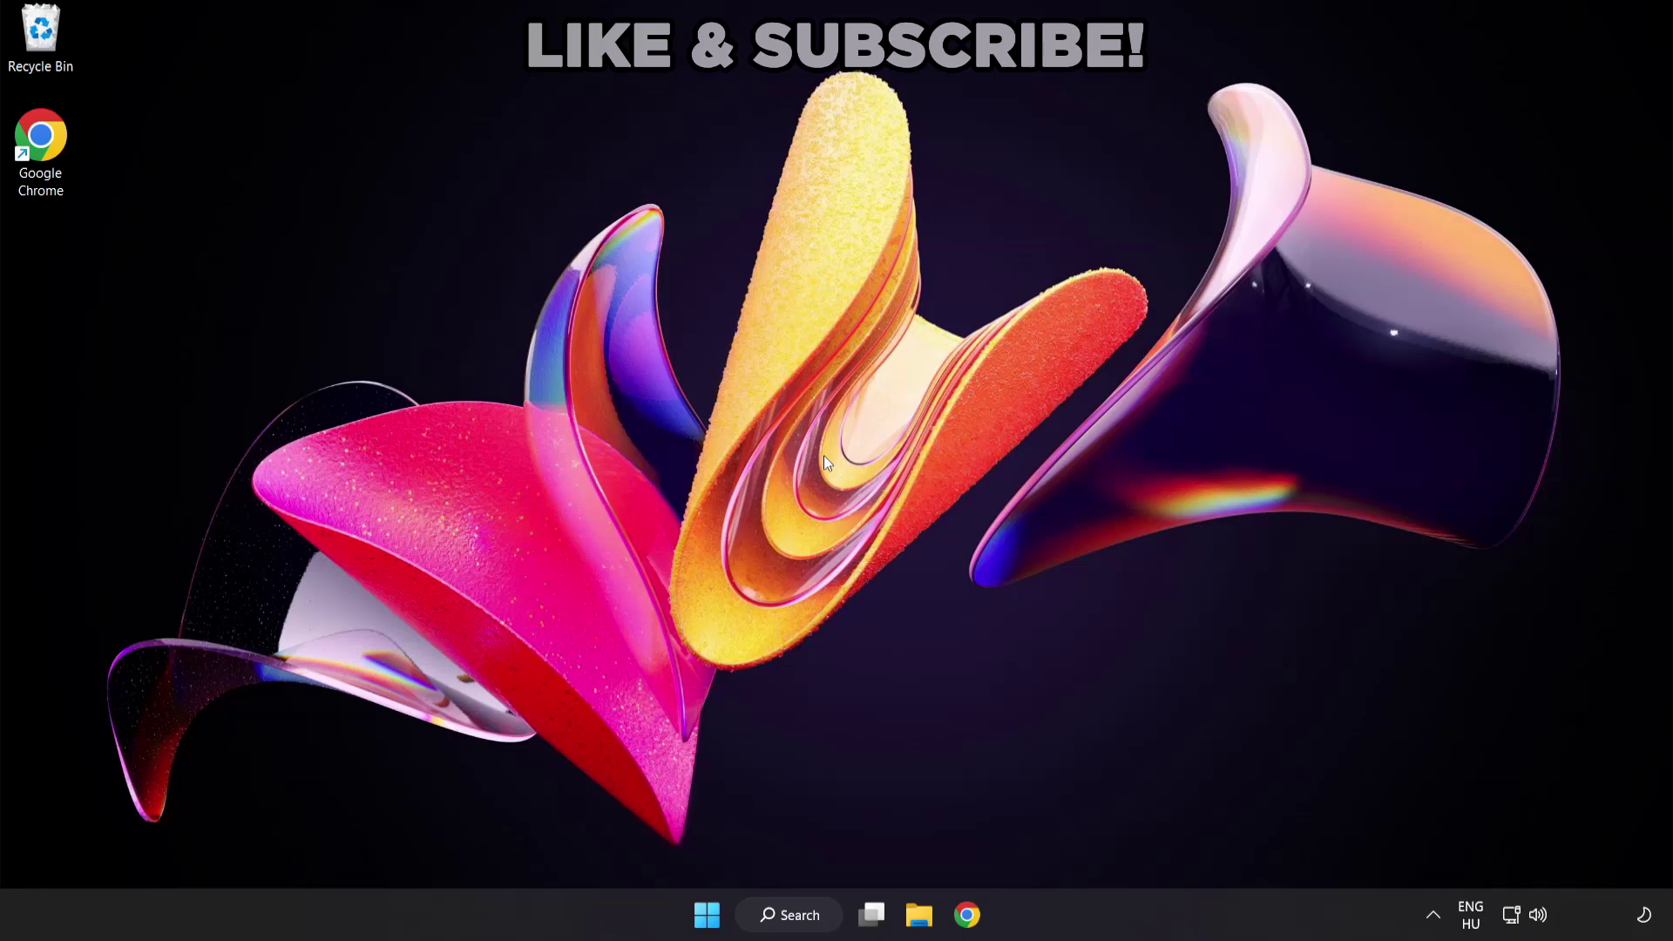
Search Windows for 'device manager'.
{"action": "left_click", "coordinate": [808, 923]}
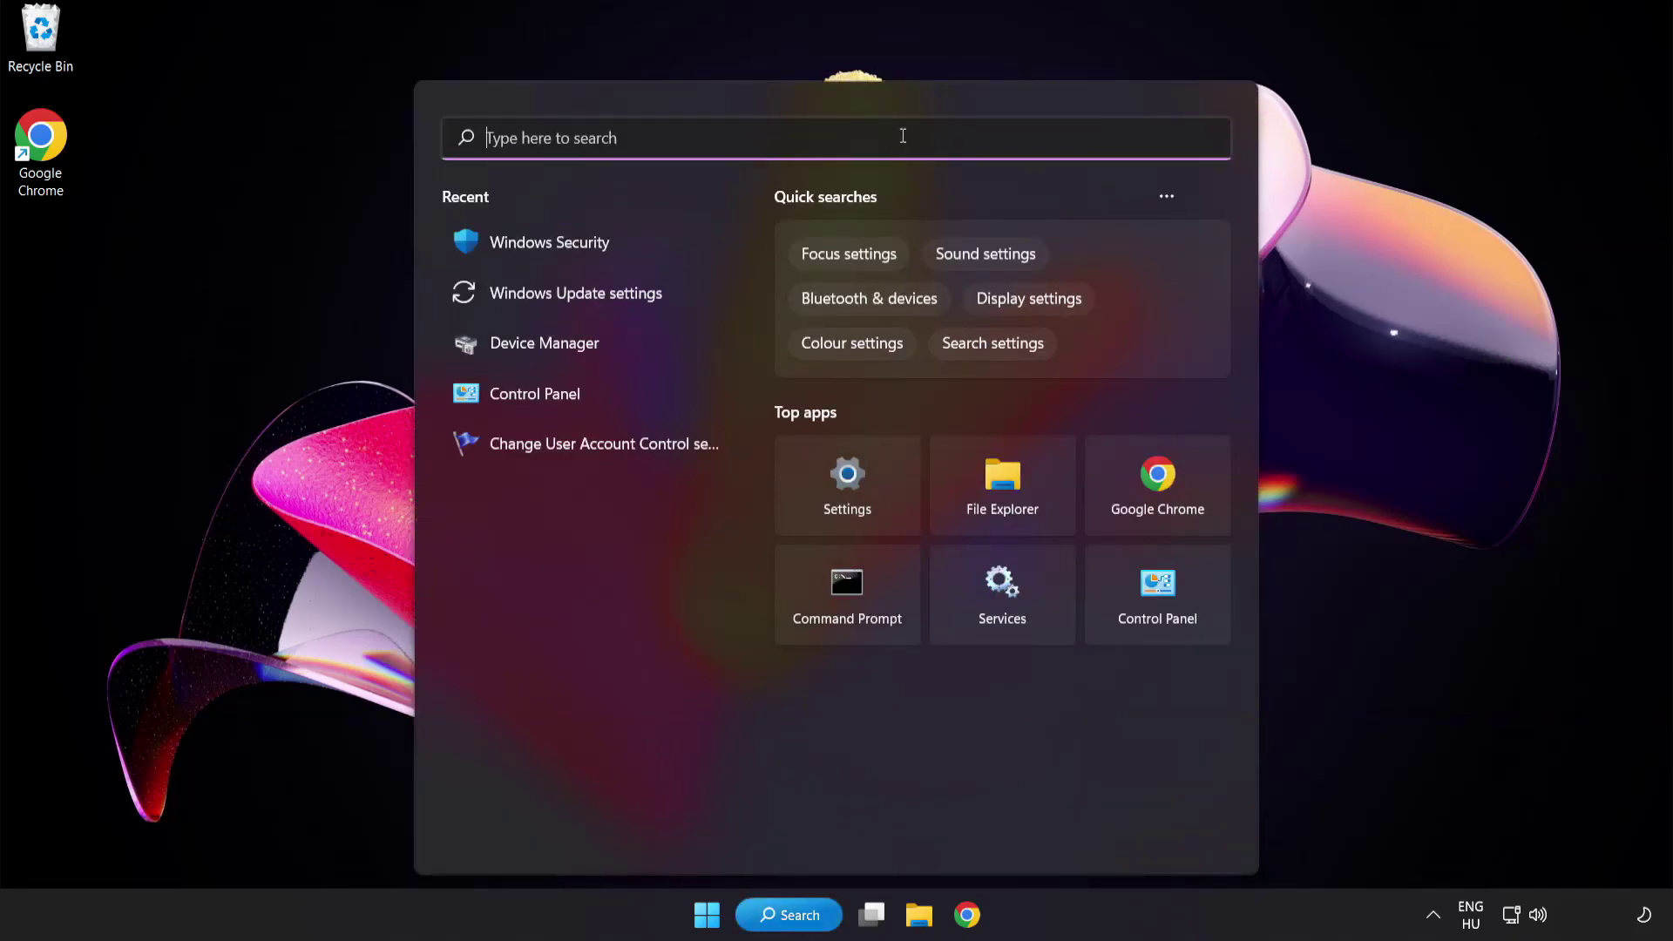
{"action": "type", "text": "device manag"}
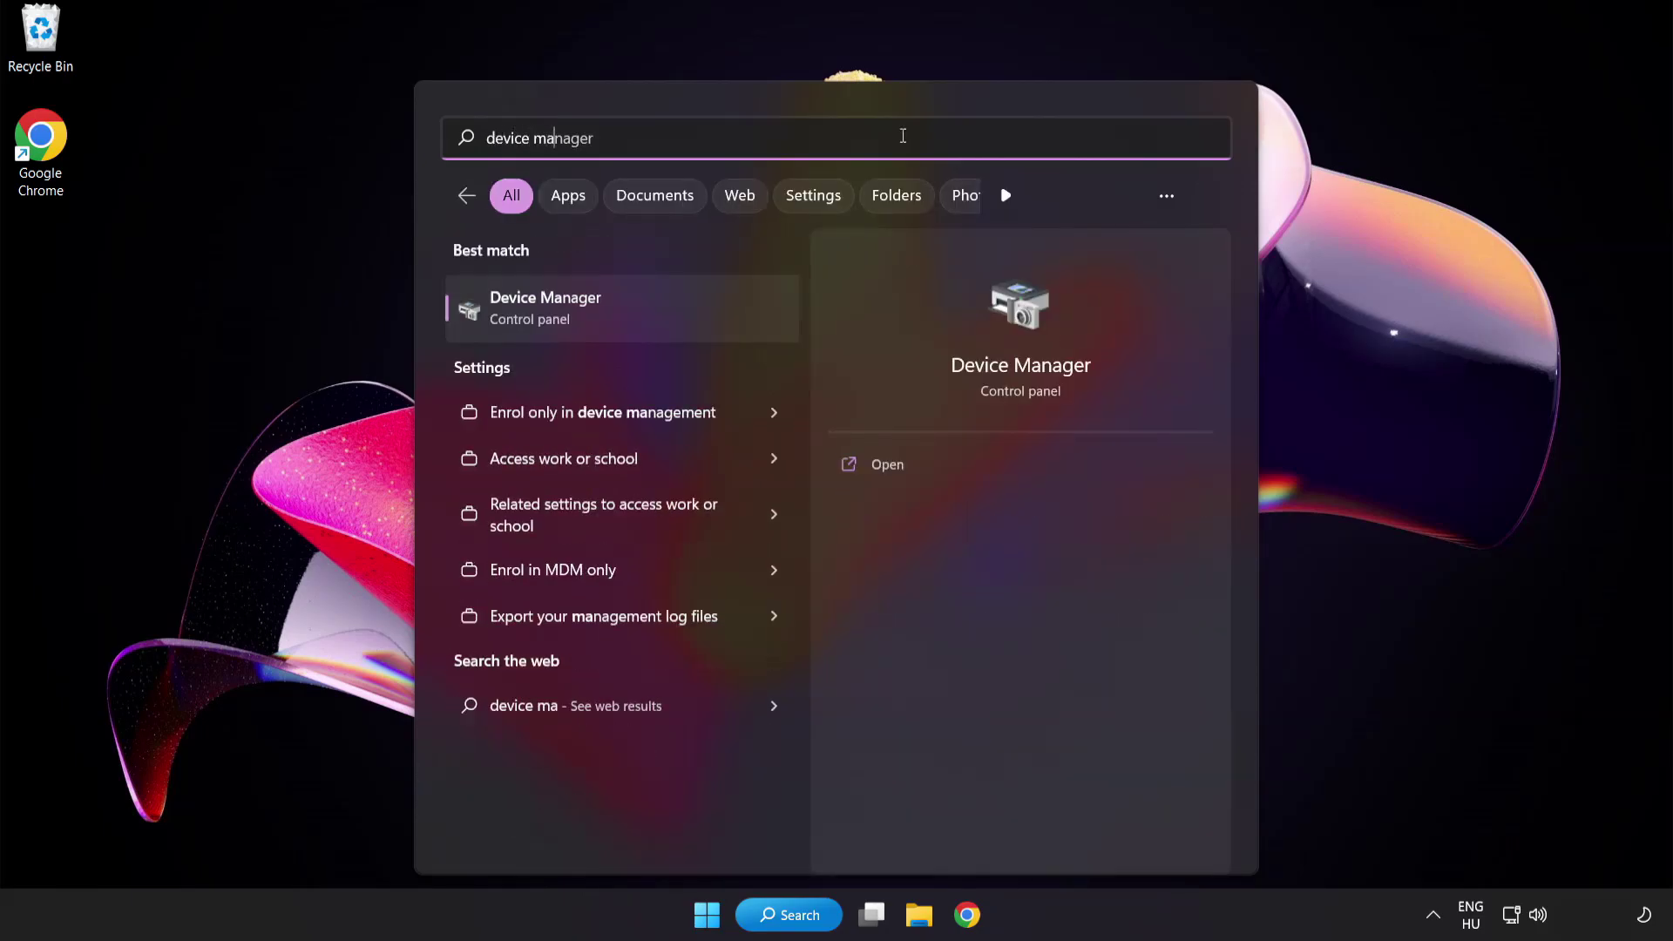
{"action": "type", "text": "er"}
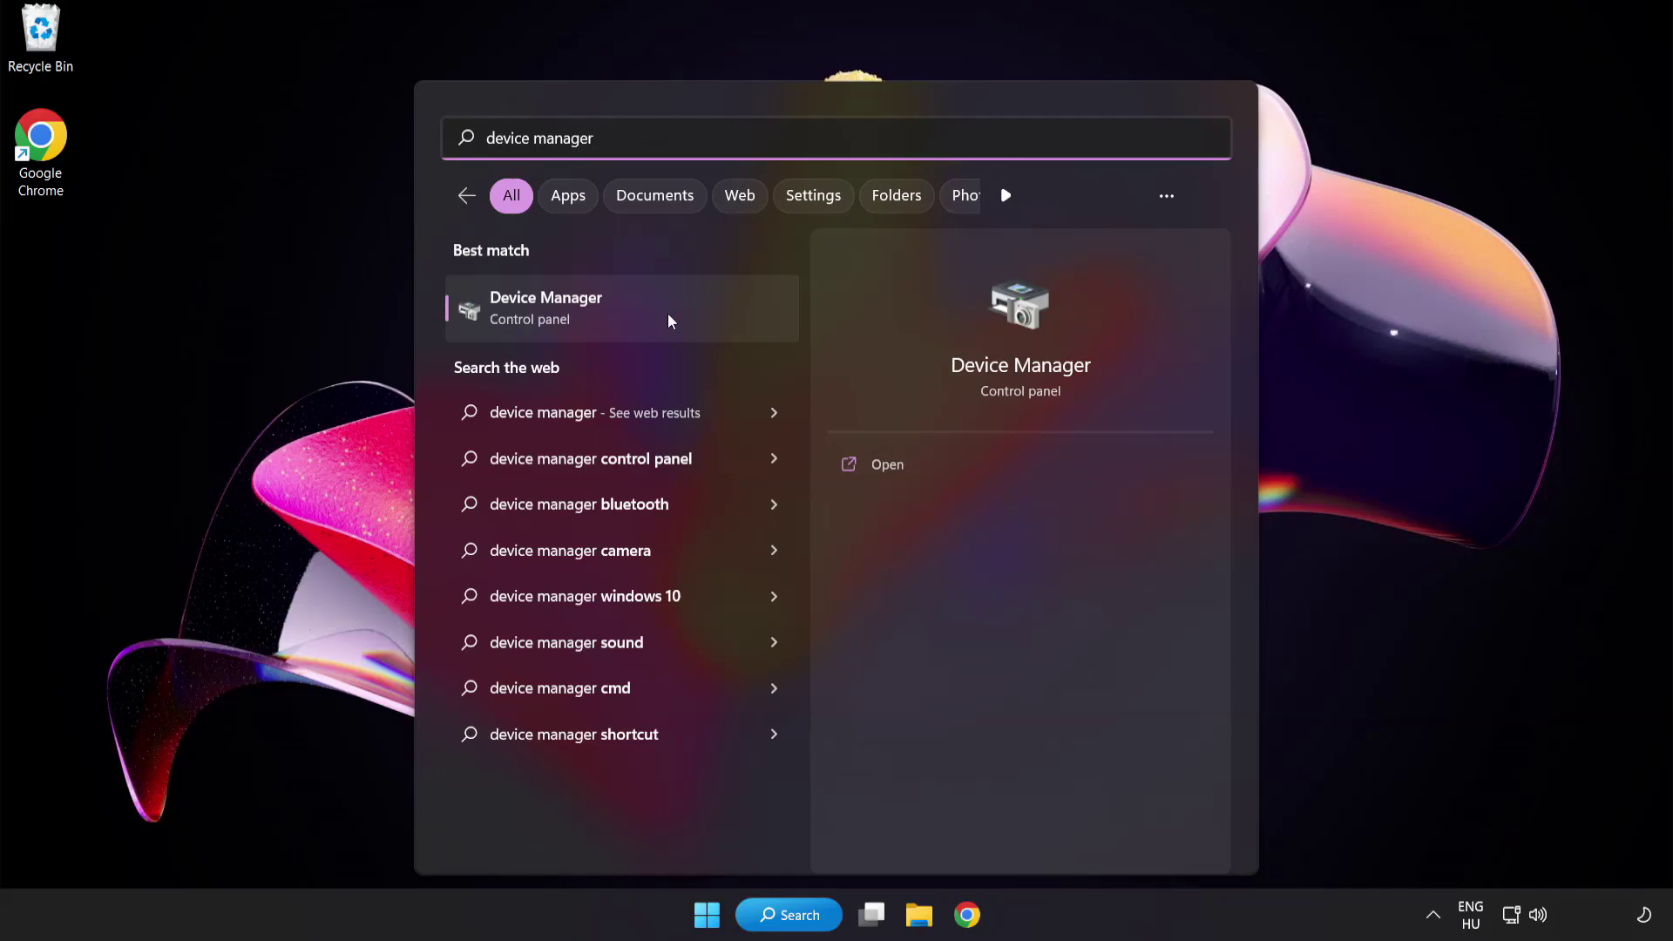
Open Device Manager, expand Display adapters and select the VMware SVGA 3D adapter.
{"action": "left_click", "coordinate": [668, 320]}
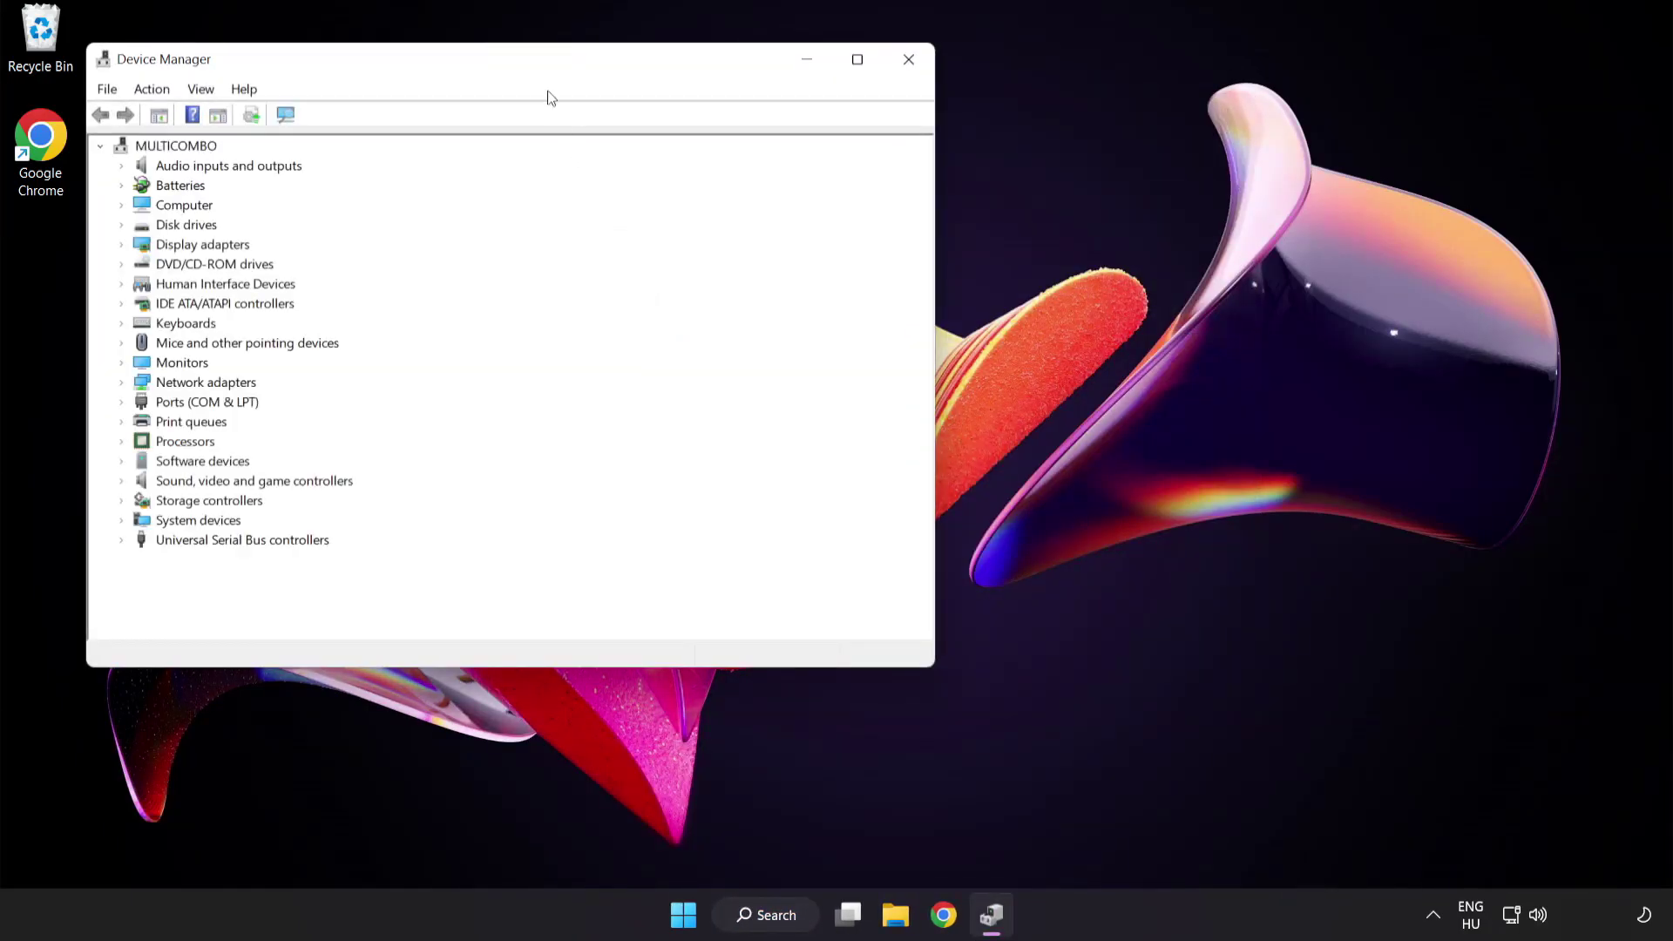
{"action": "left_click_drag", "start_coordinate": [538, 66], "coordinate": [821, 175]}
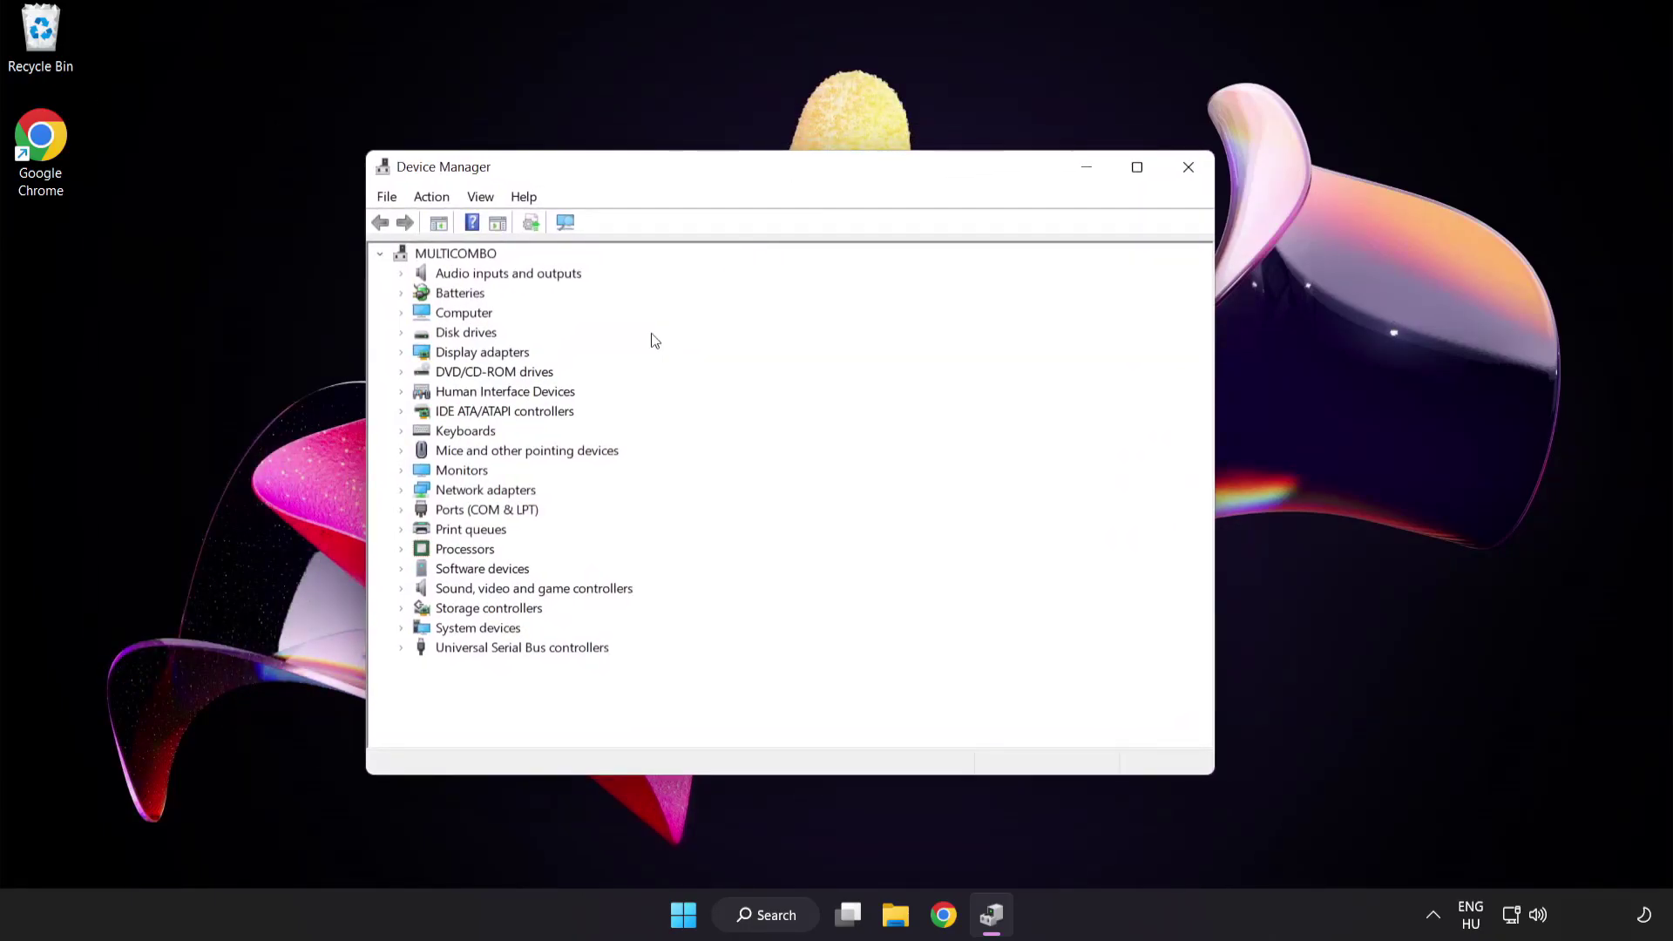
{"action": "left_click", "coordinate": [517, 357]}
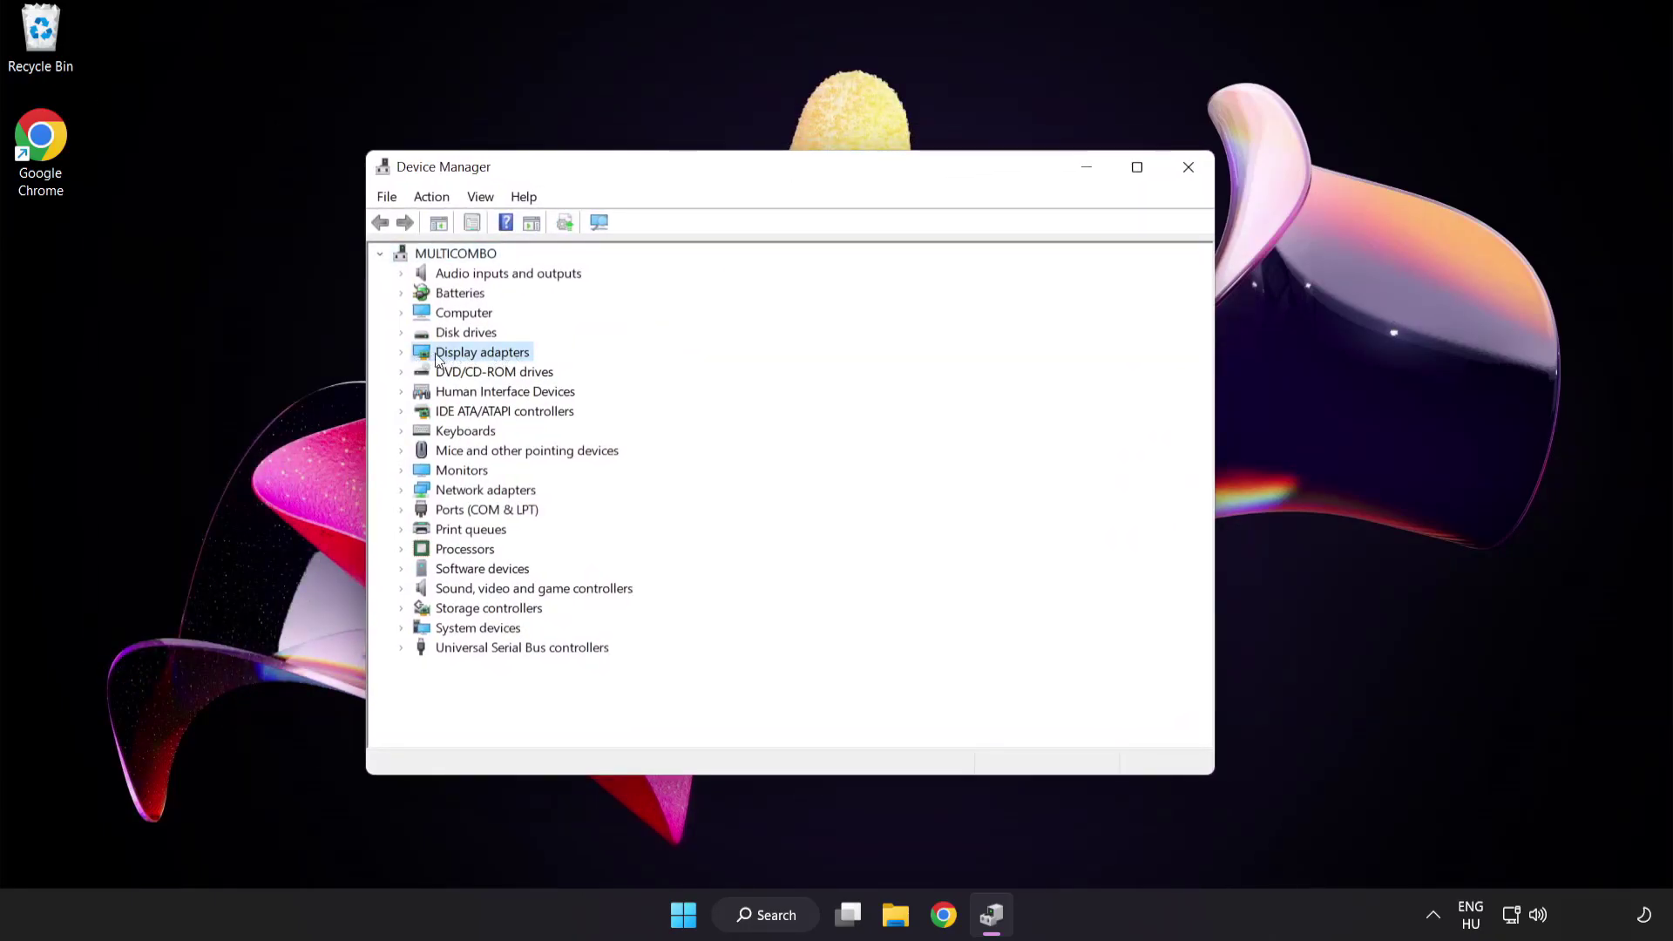
{"action": "left_click", "coordinate": [403, 354]}
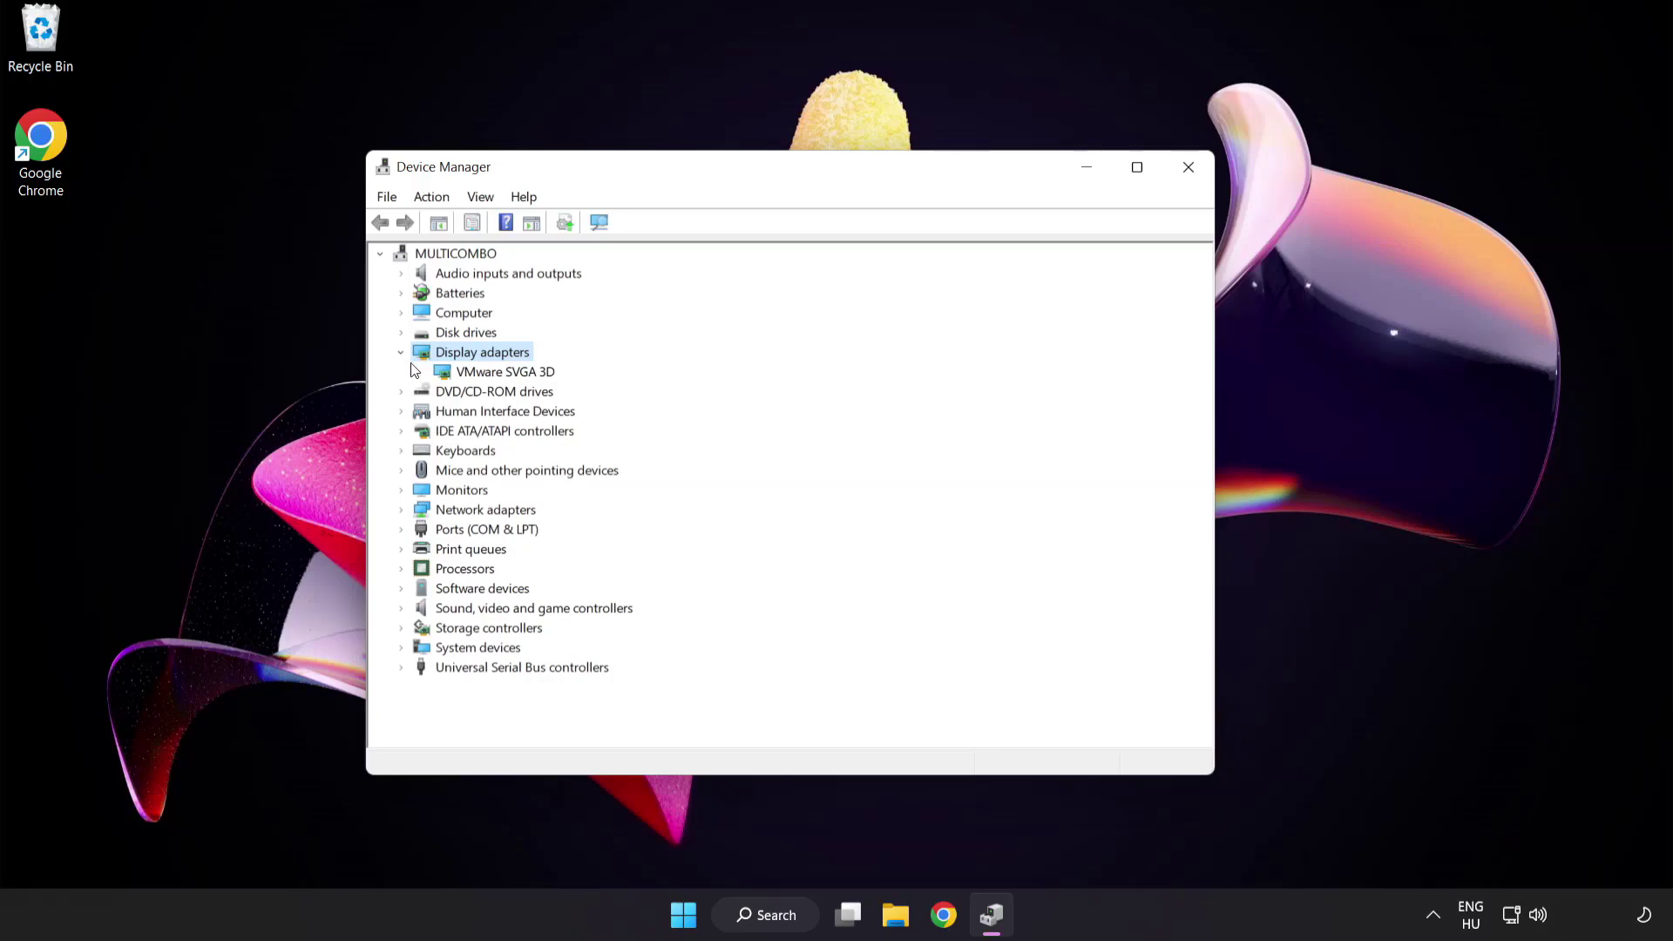
{"action": "left_click", "coordinate": [442, 377]}
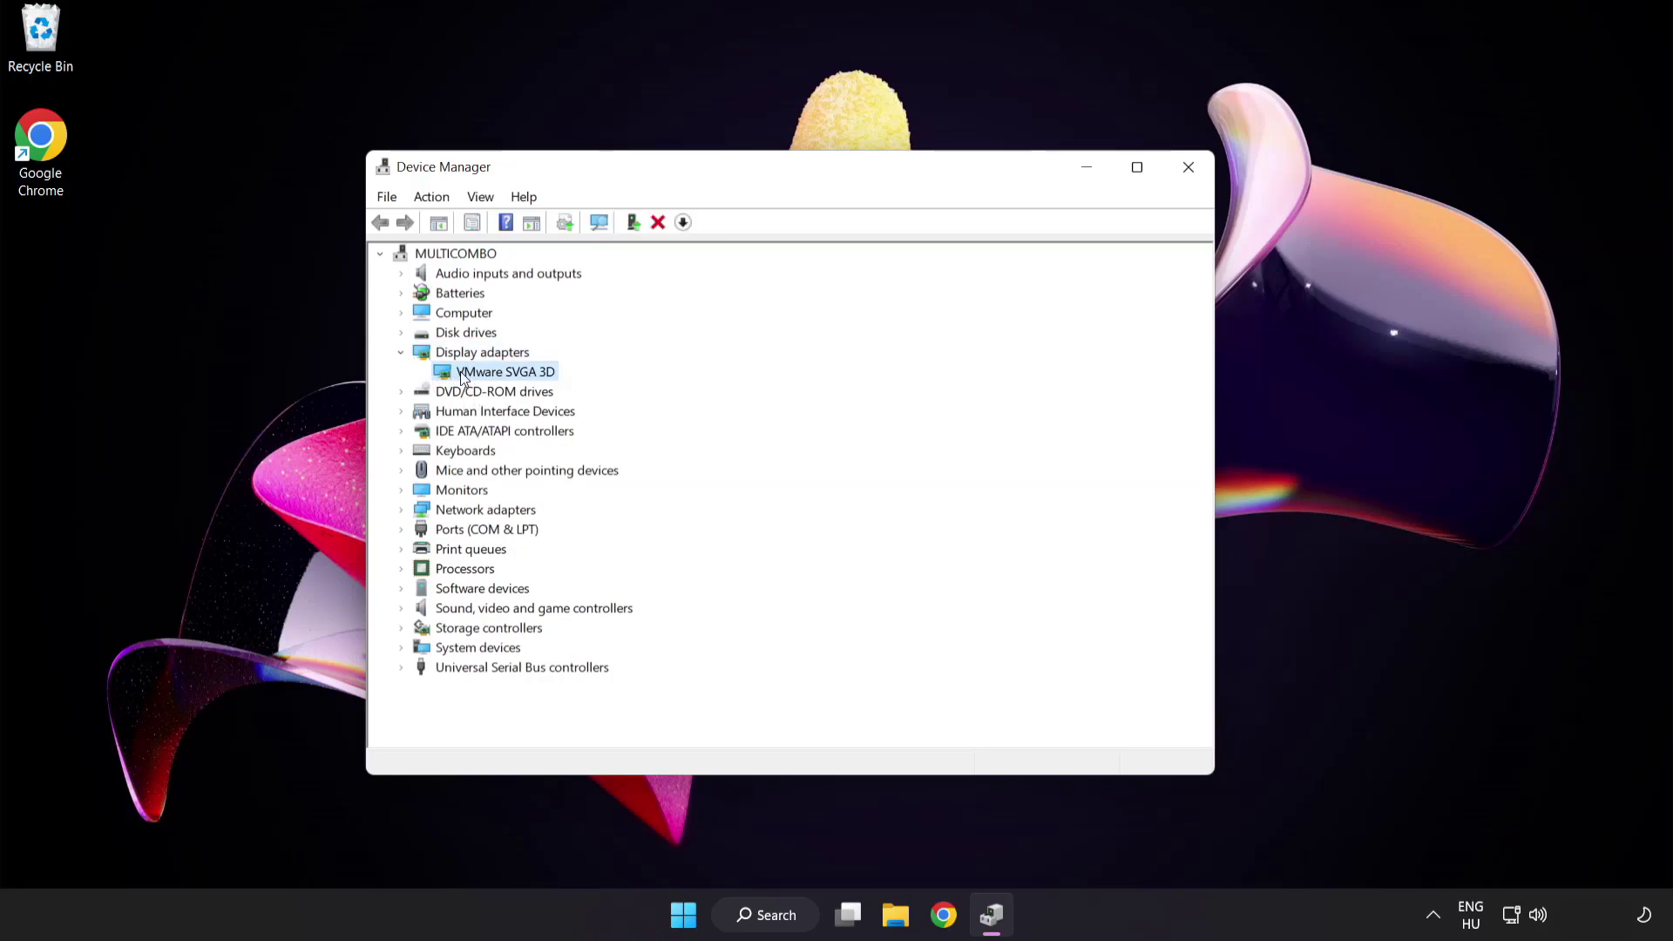
Search automatically for a VMware SVGA 3D driver update; the best driver is already installed.
{"action": "right_click", "coordinate": [491, 376]}
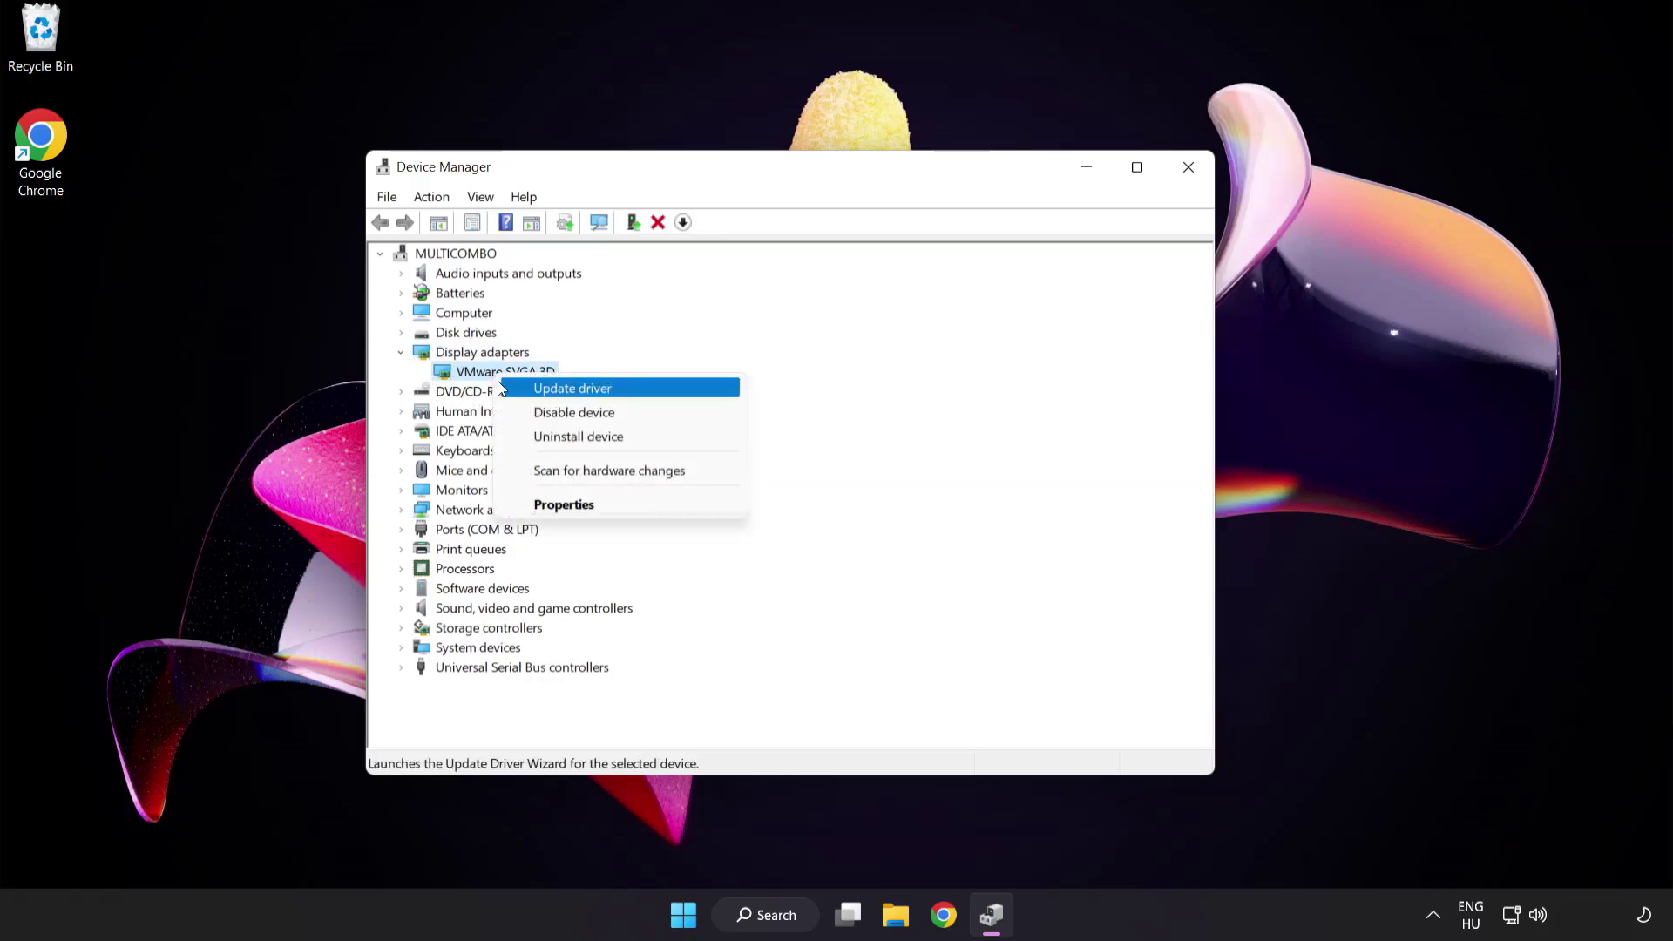
{"action": "left_click", "coordinate": [650, 392]}
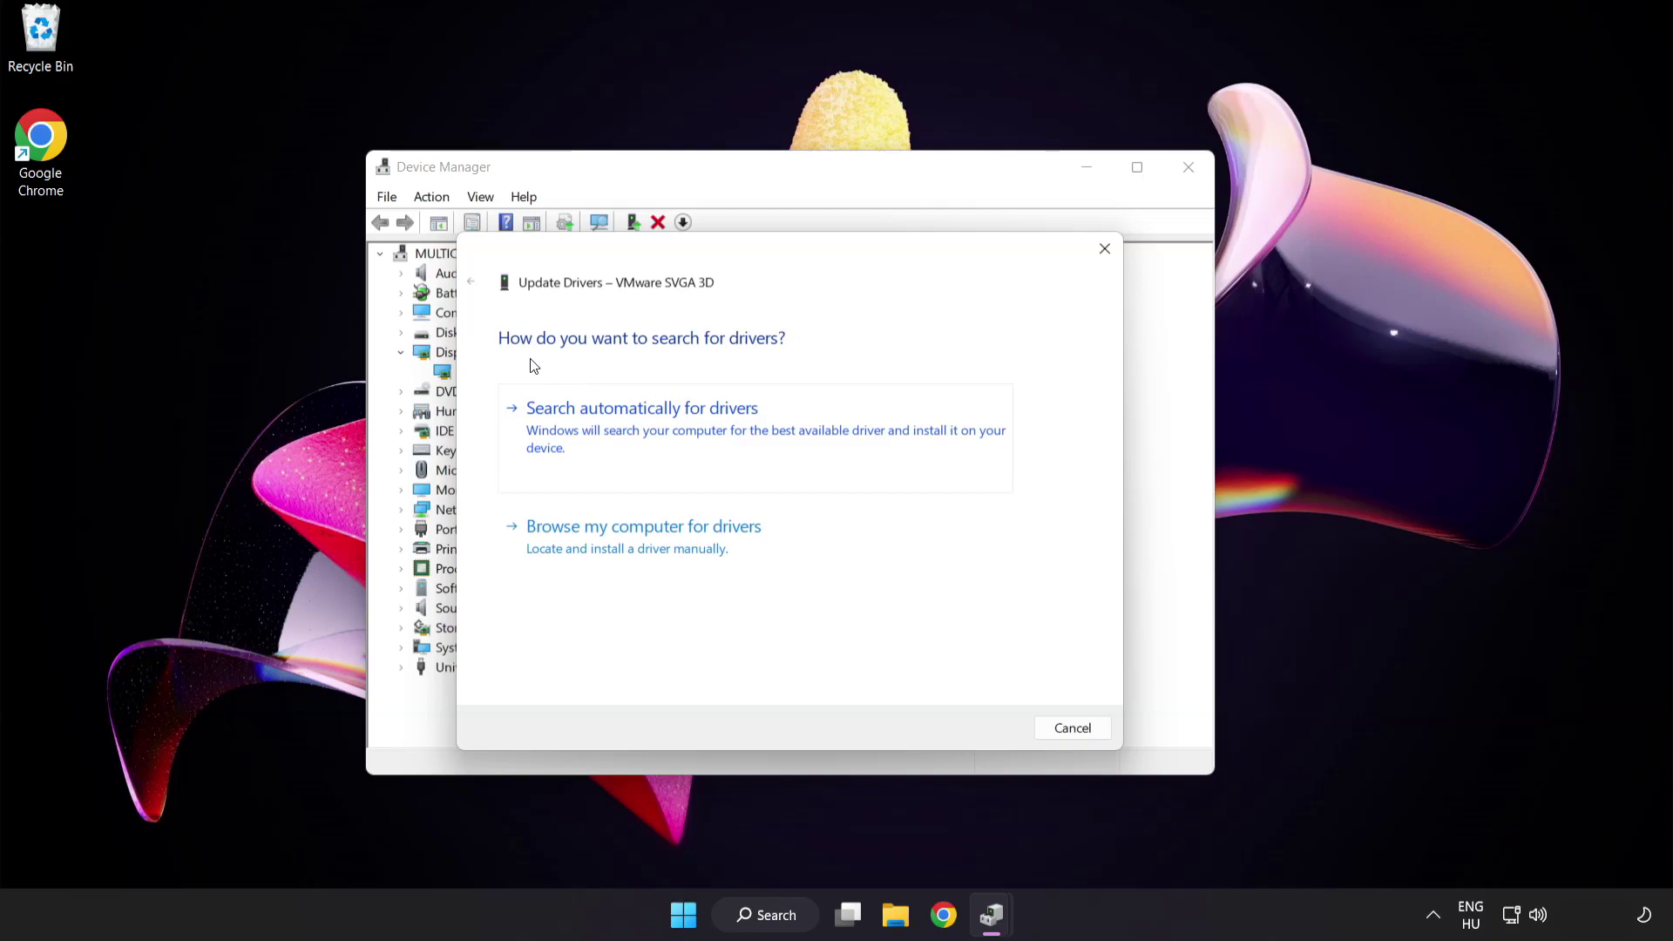
{"action": "left_click", "coordinate": [730, 433]}
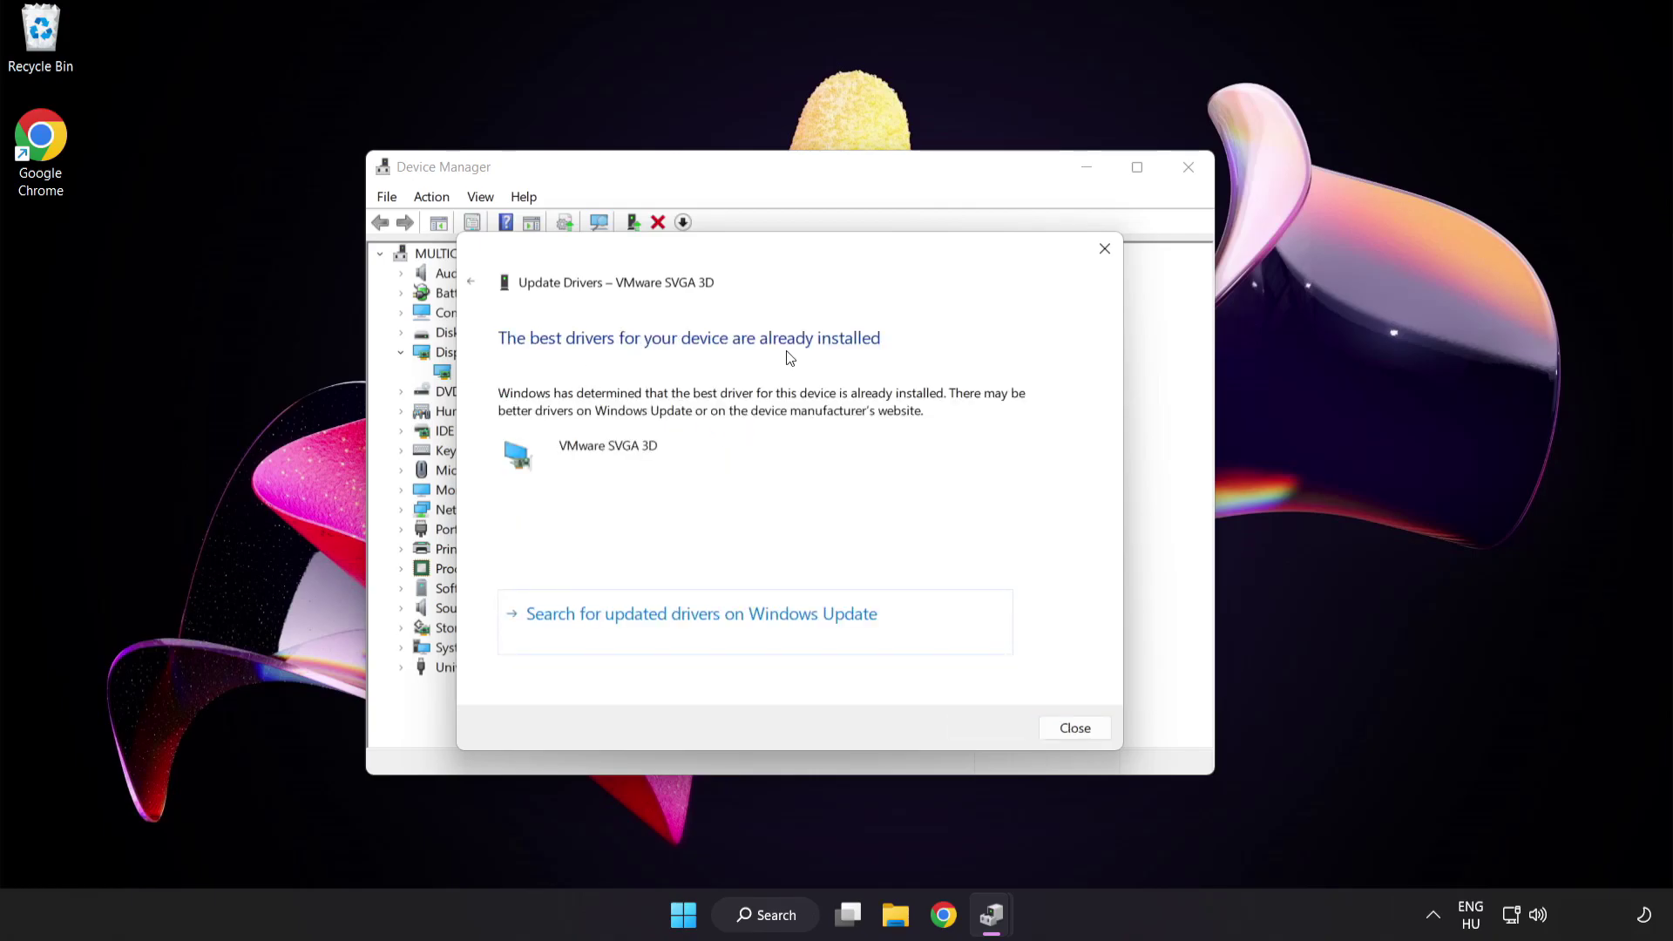
{"action": "left_click", "coordinate": [1070, 732]}
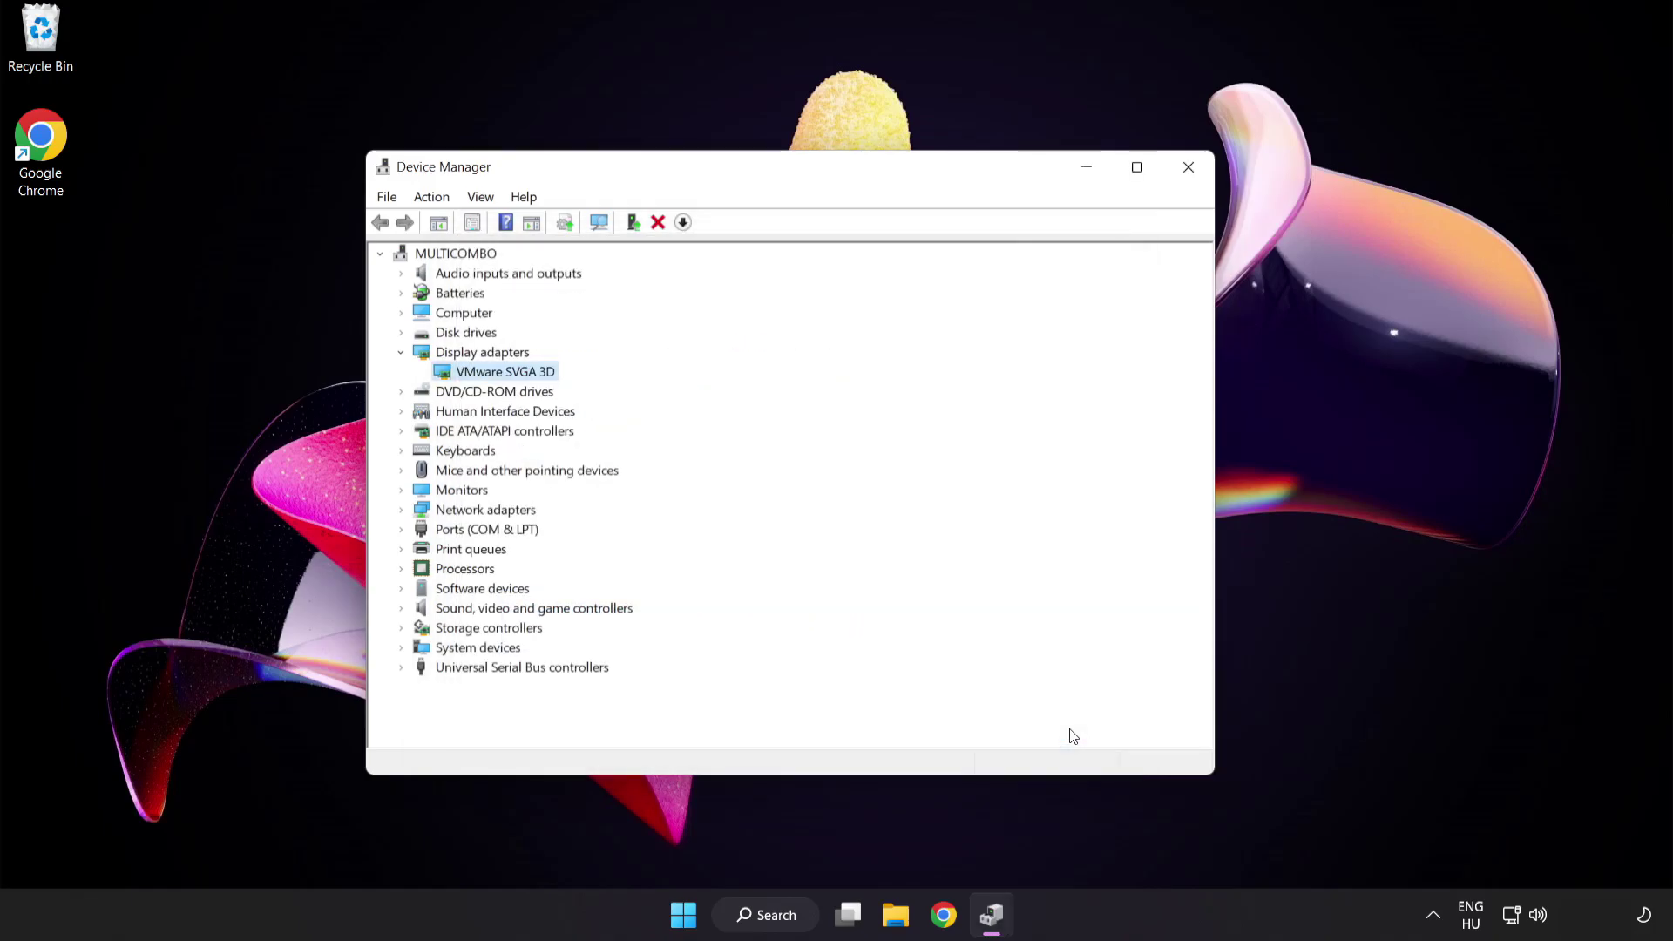
Close Device Manager and search Windows for 'update'.
{"action": "left_click", "coordinate": [1188, 168]}
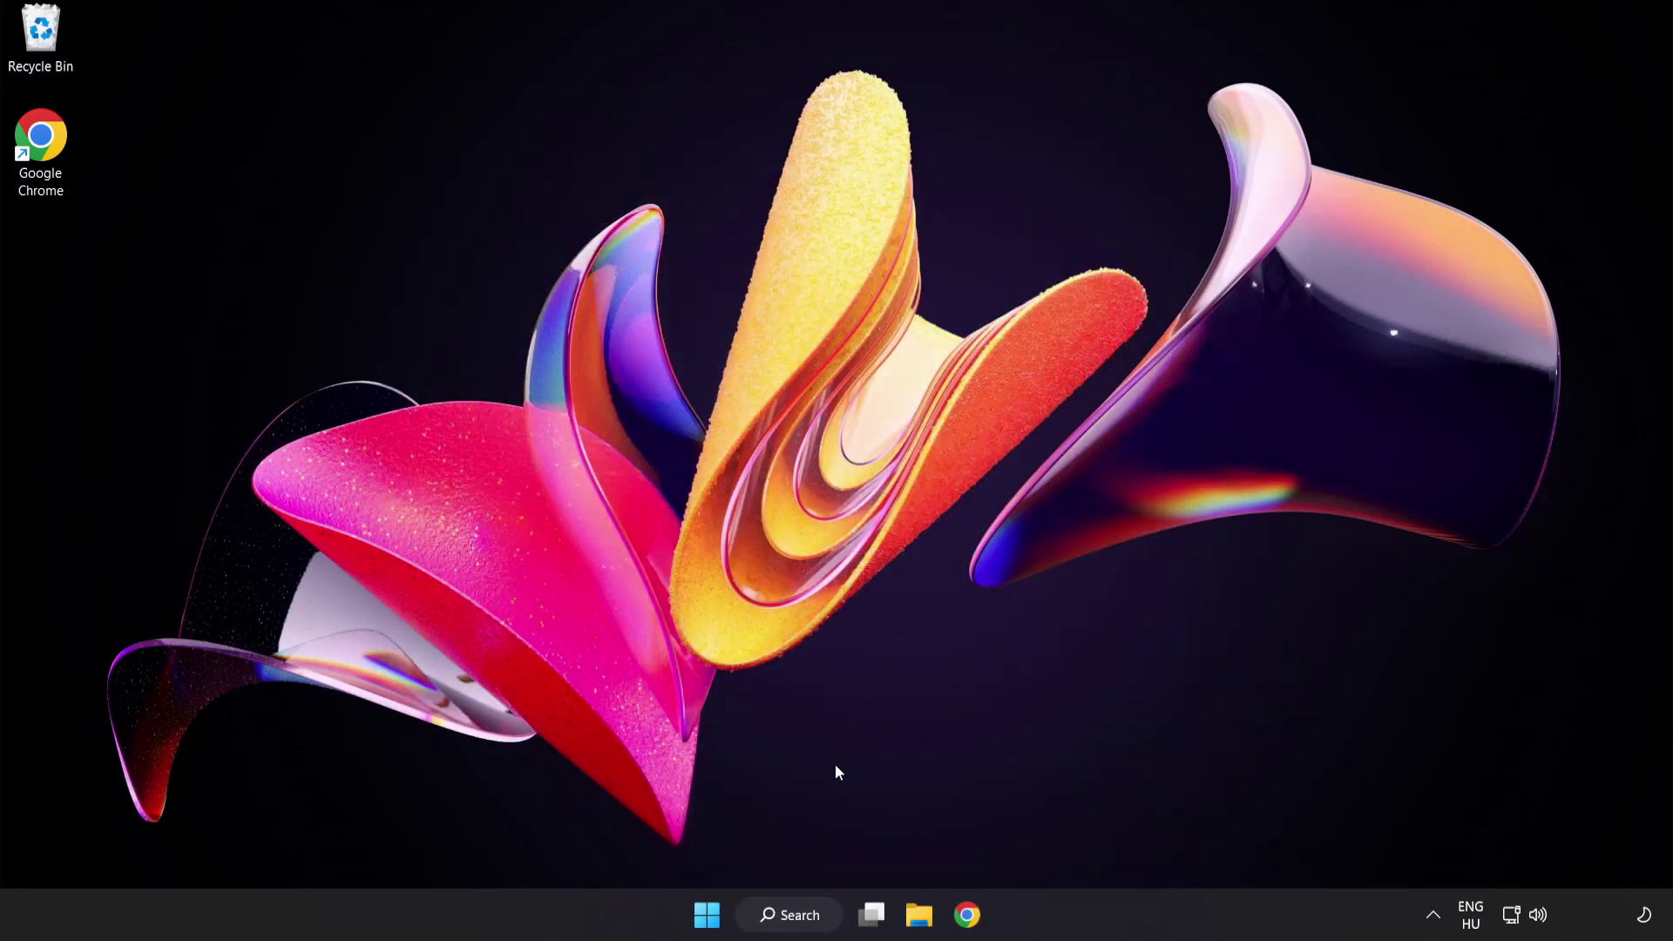
{"action": "left_click", "coordinate": [797, 915]}
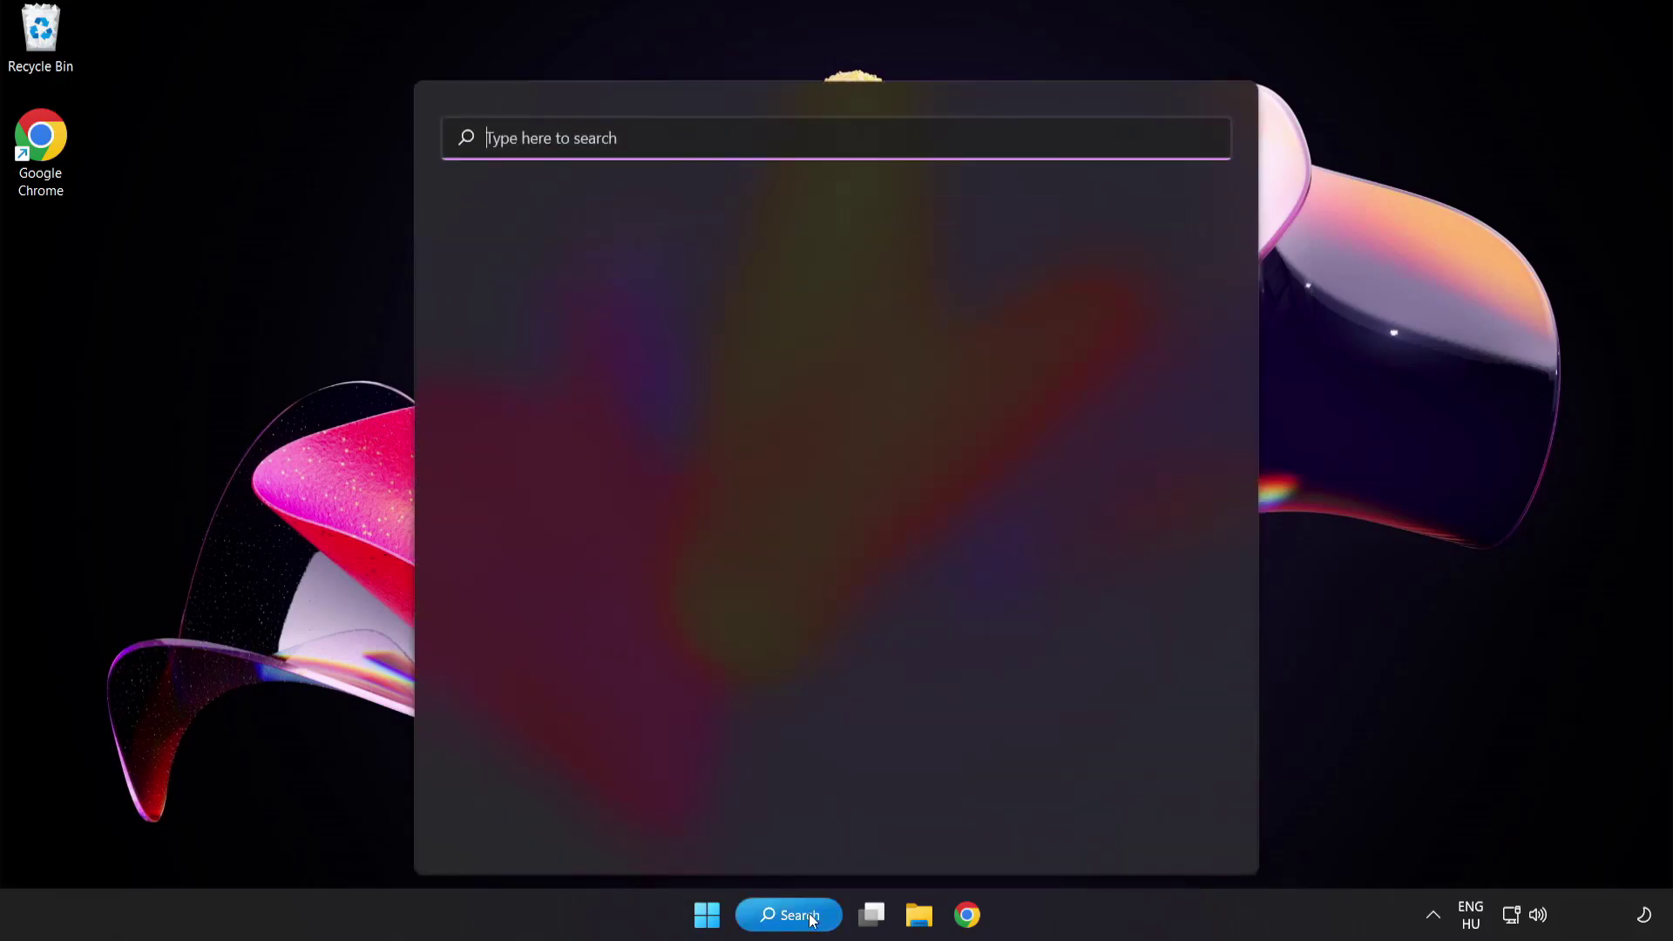
{"action": "type", "text": "update"}
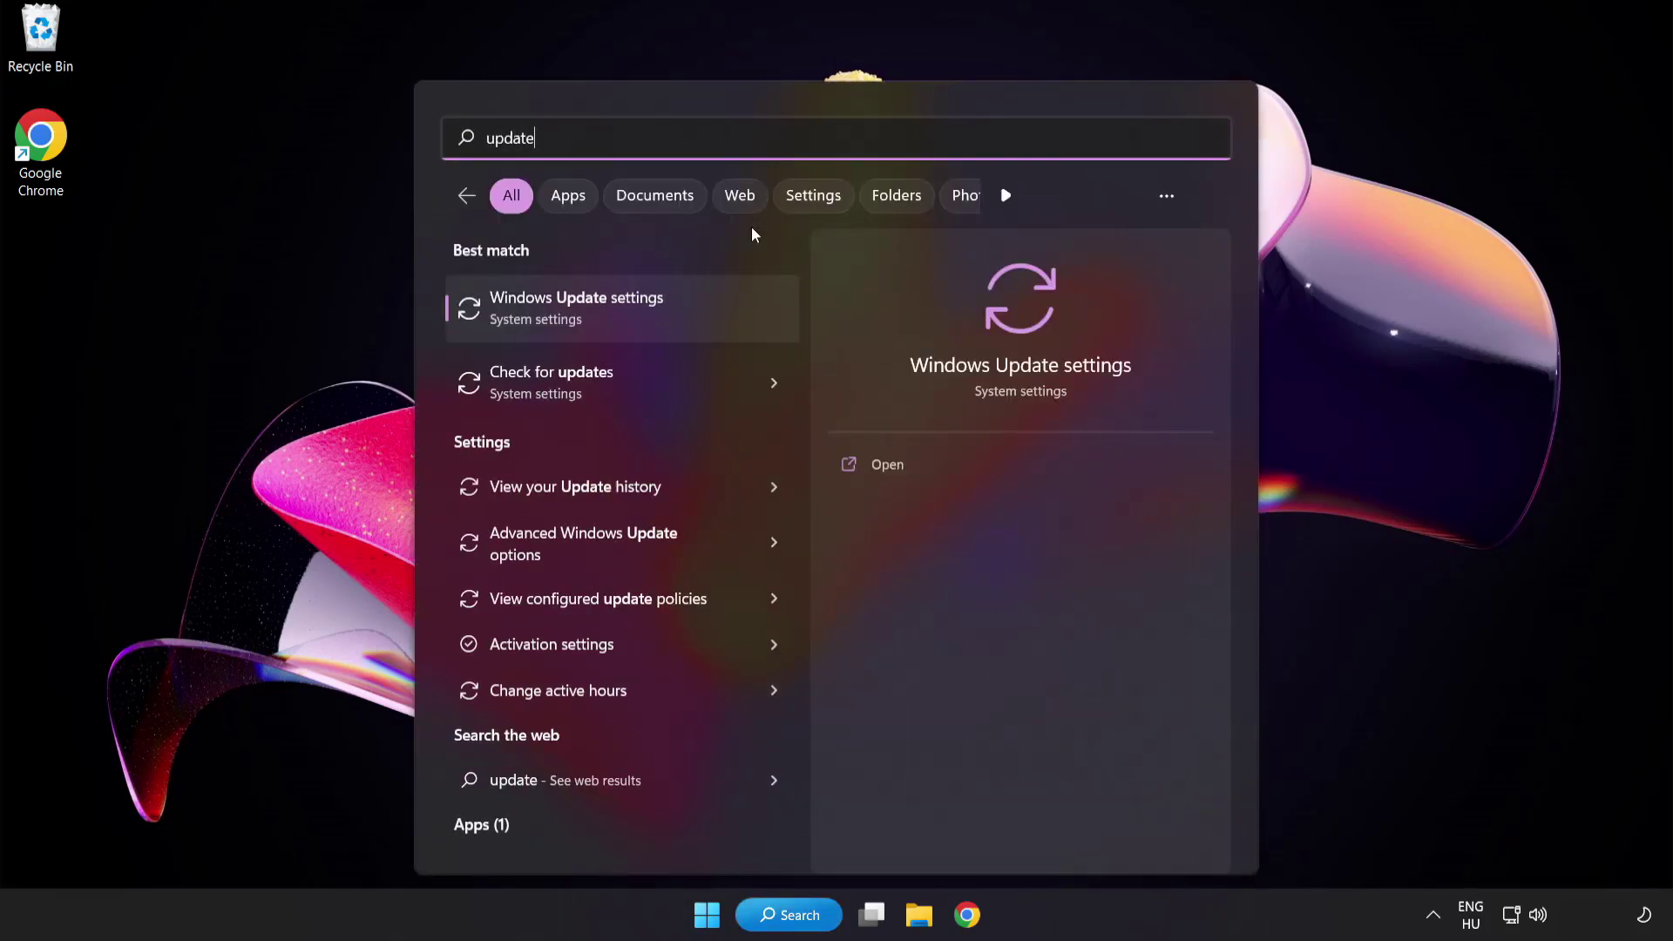
Check for Windows updates, confirm the PC is up to date, and close Settings.
{"action": "left_click", "coordinate": [639, 316]}
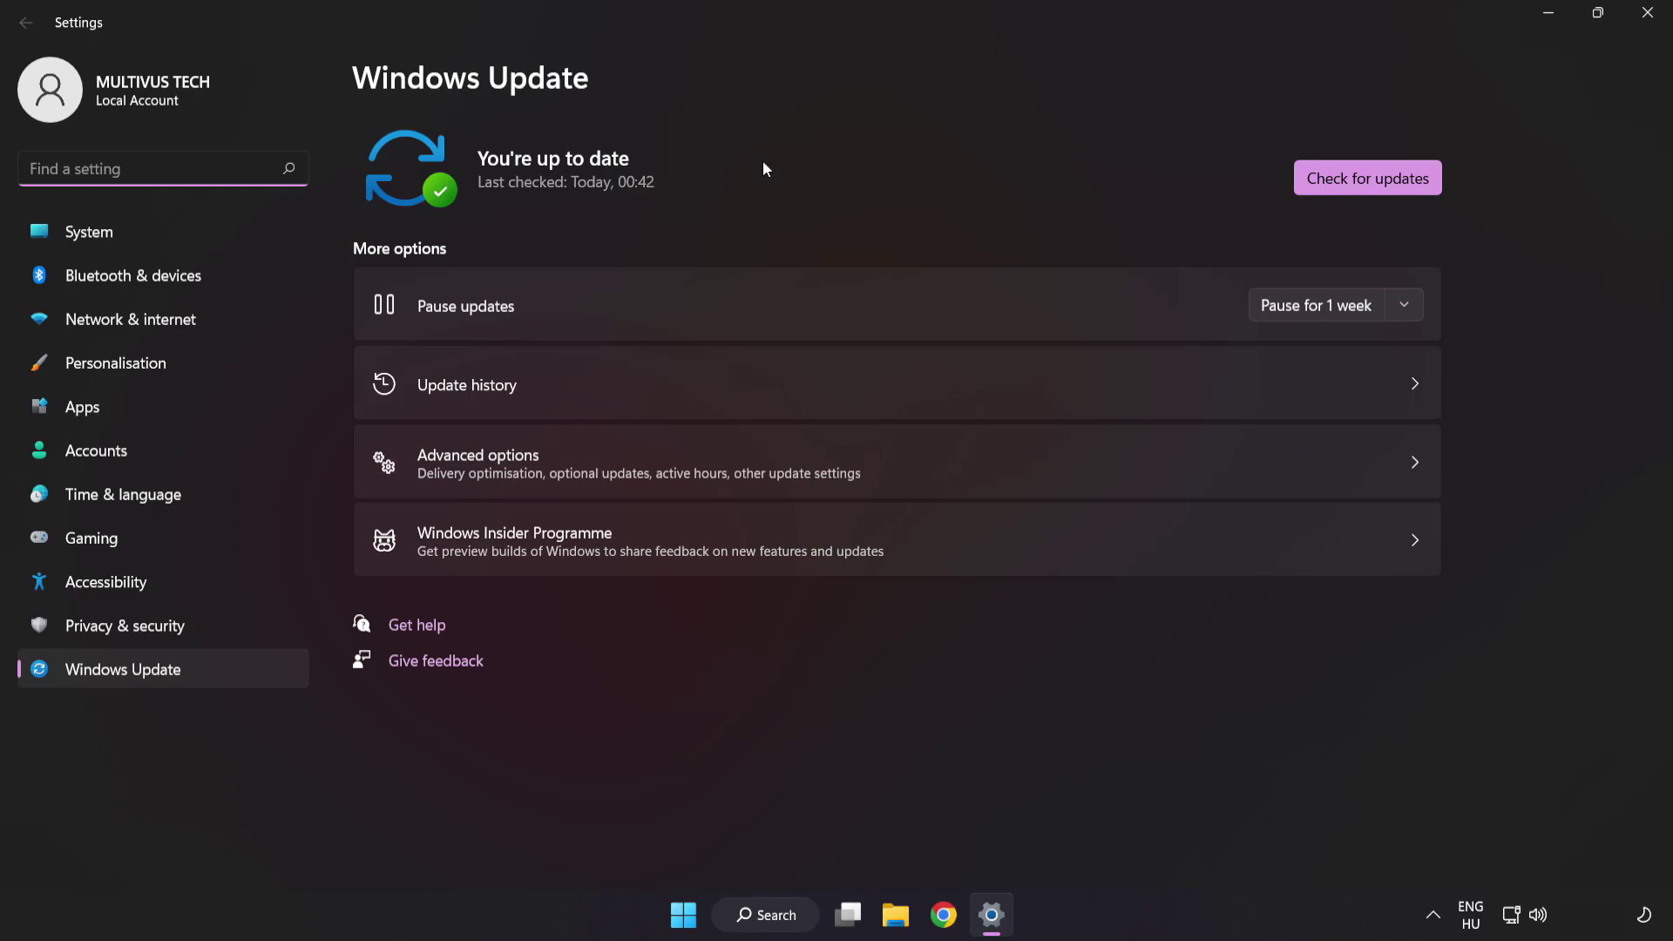
{"action": "left_click", "coordinate": [1362, 187]}
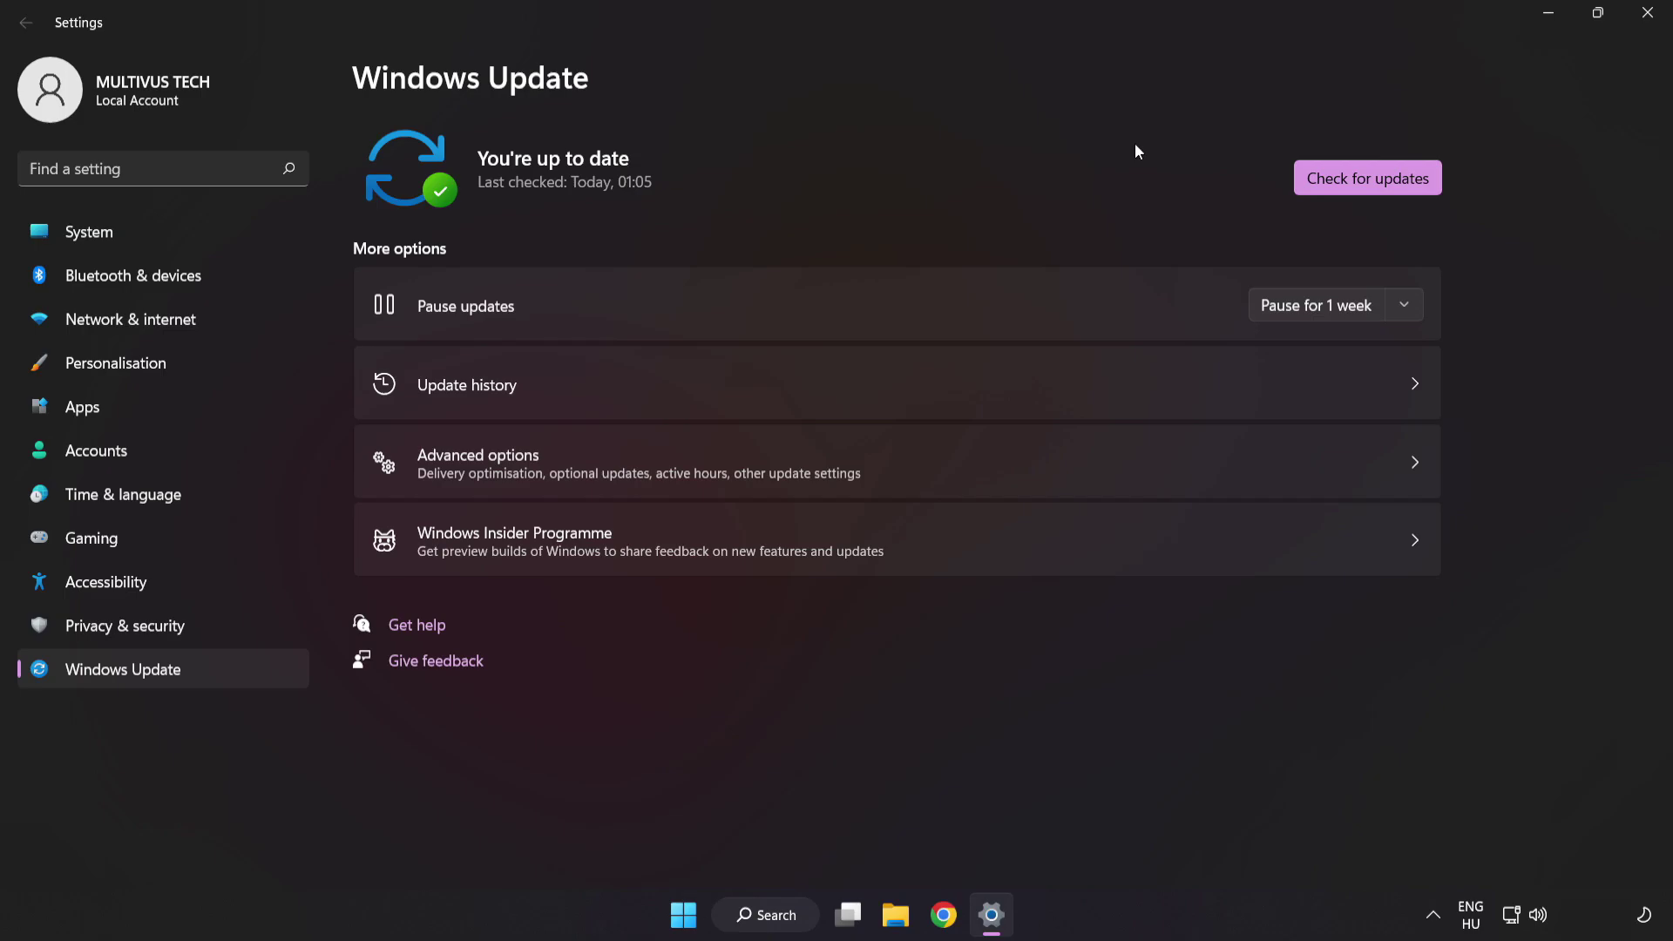
{"action": "left_click", "coordinate": [1645, 24]}
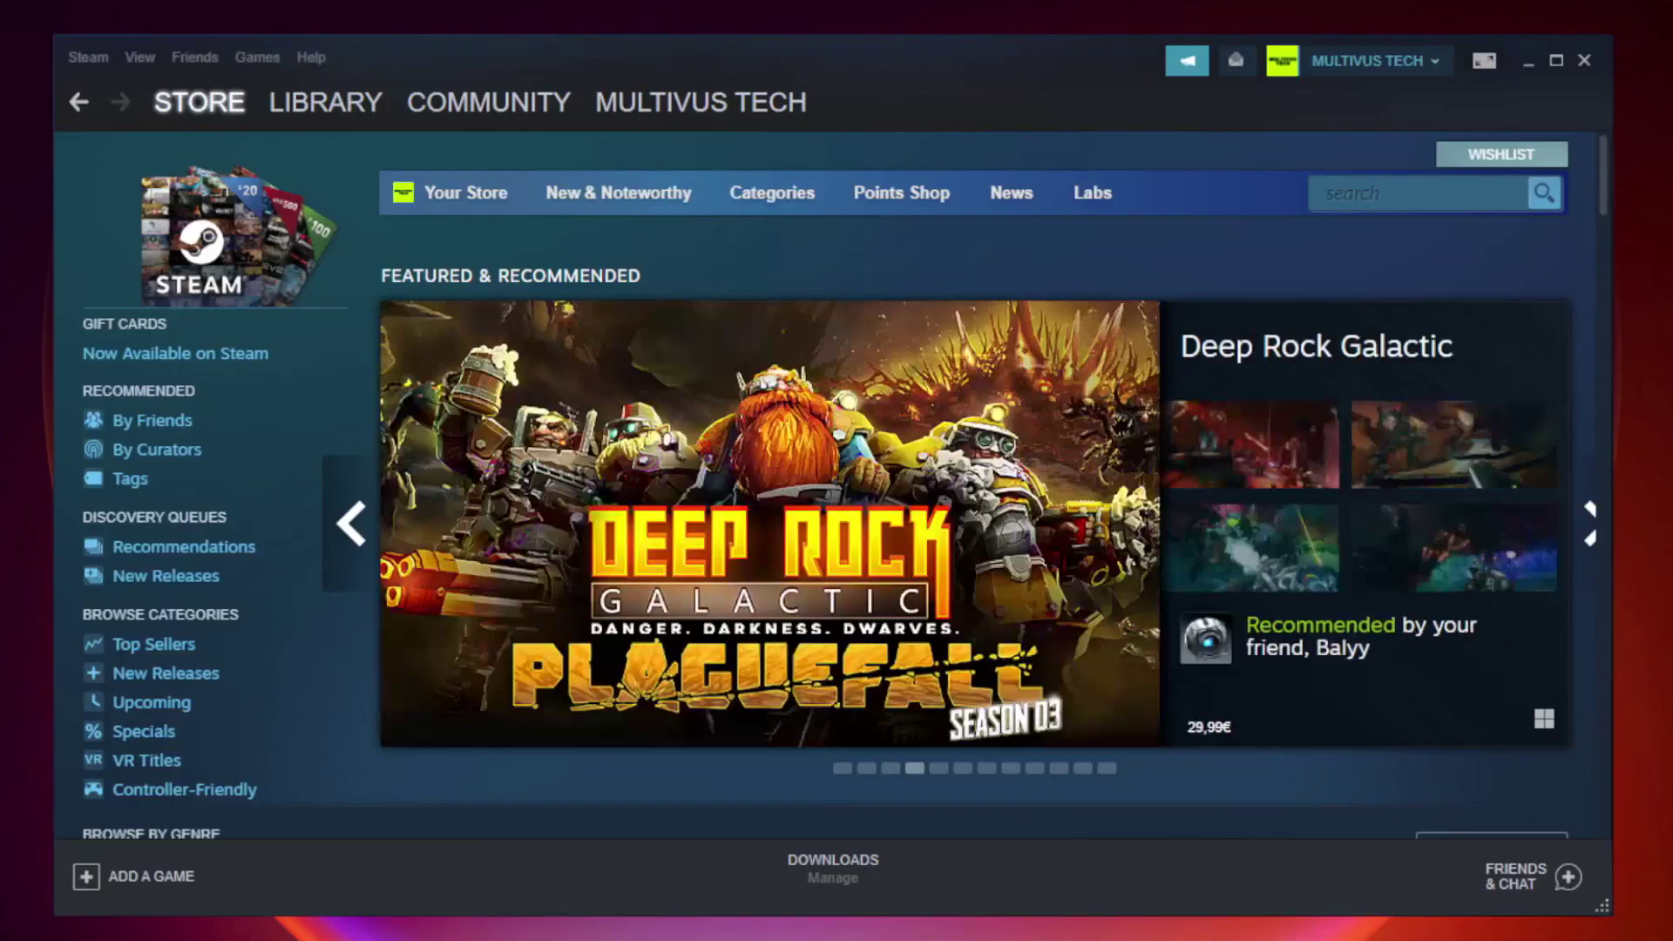
Go to the Steam Library home and bring up options for the crashing game under Favorites.
{"action": "mouse_move", "coordinate": [277, 108]}
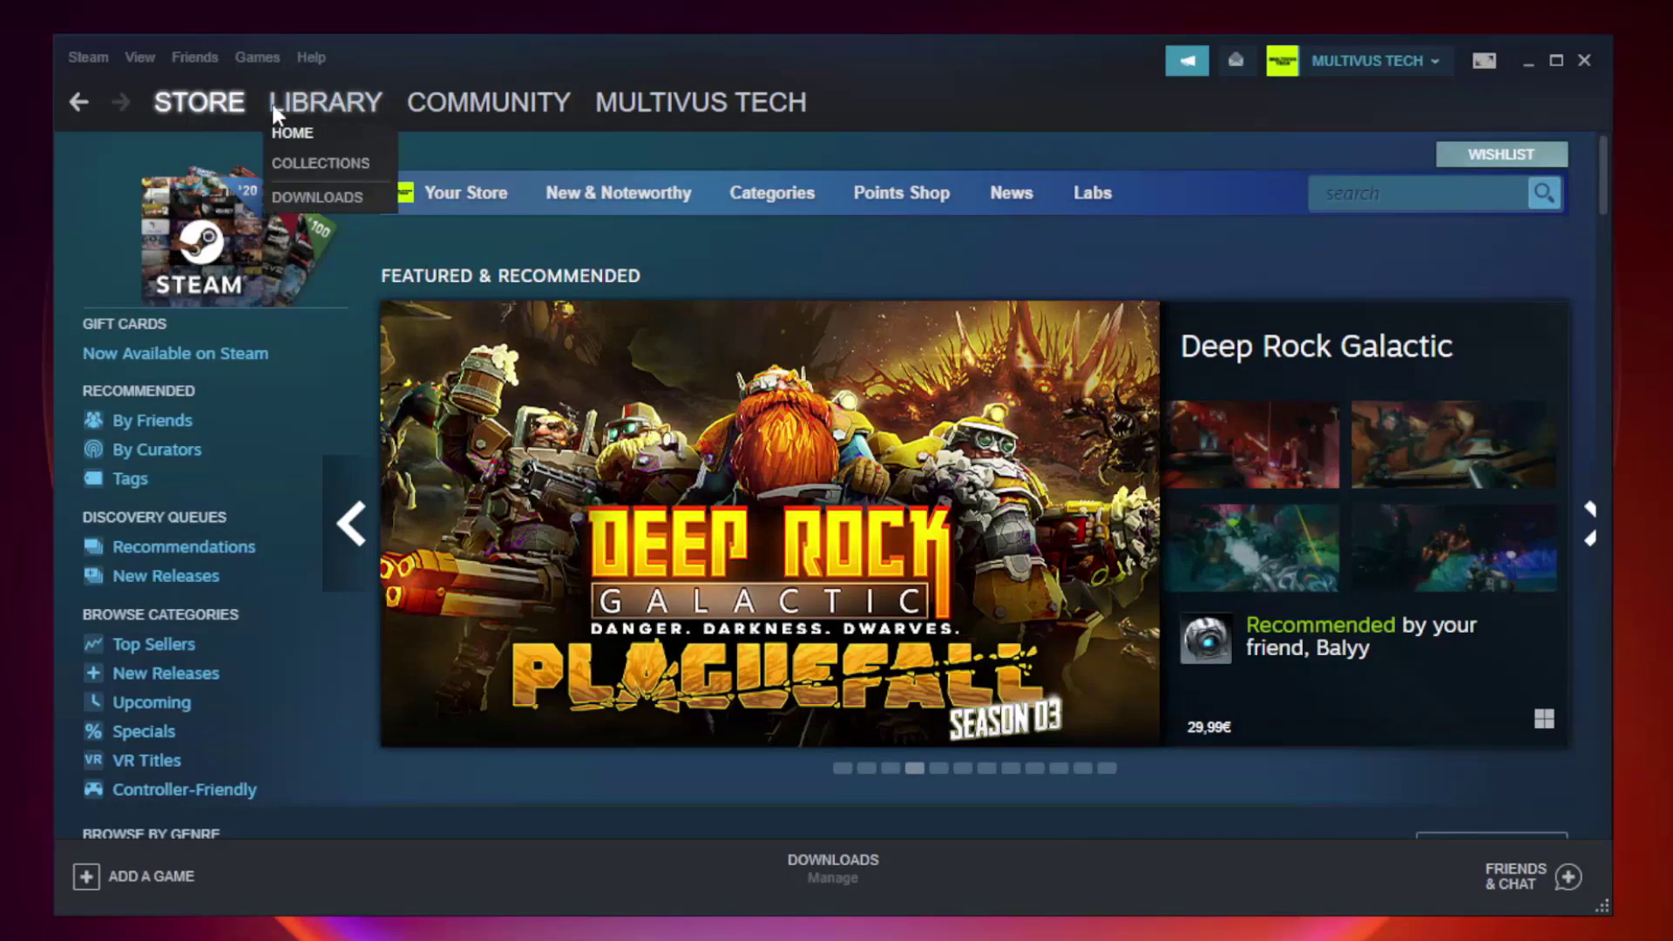
{"action": "left_click", "coordinate": [338, 112]}
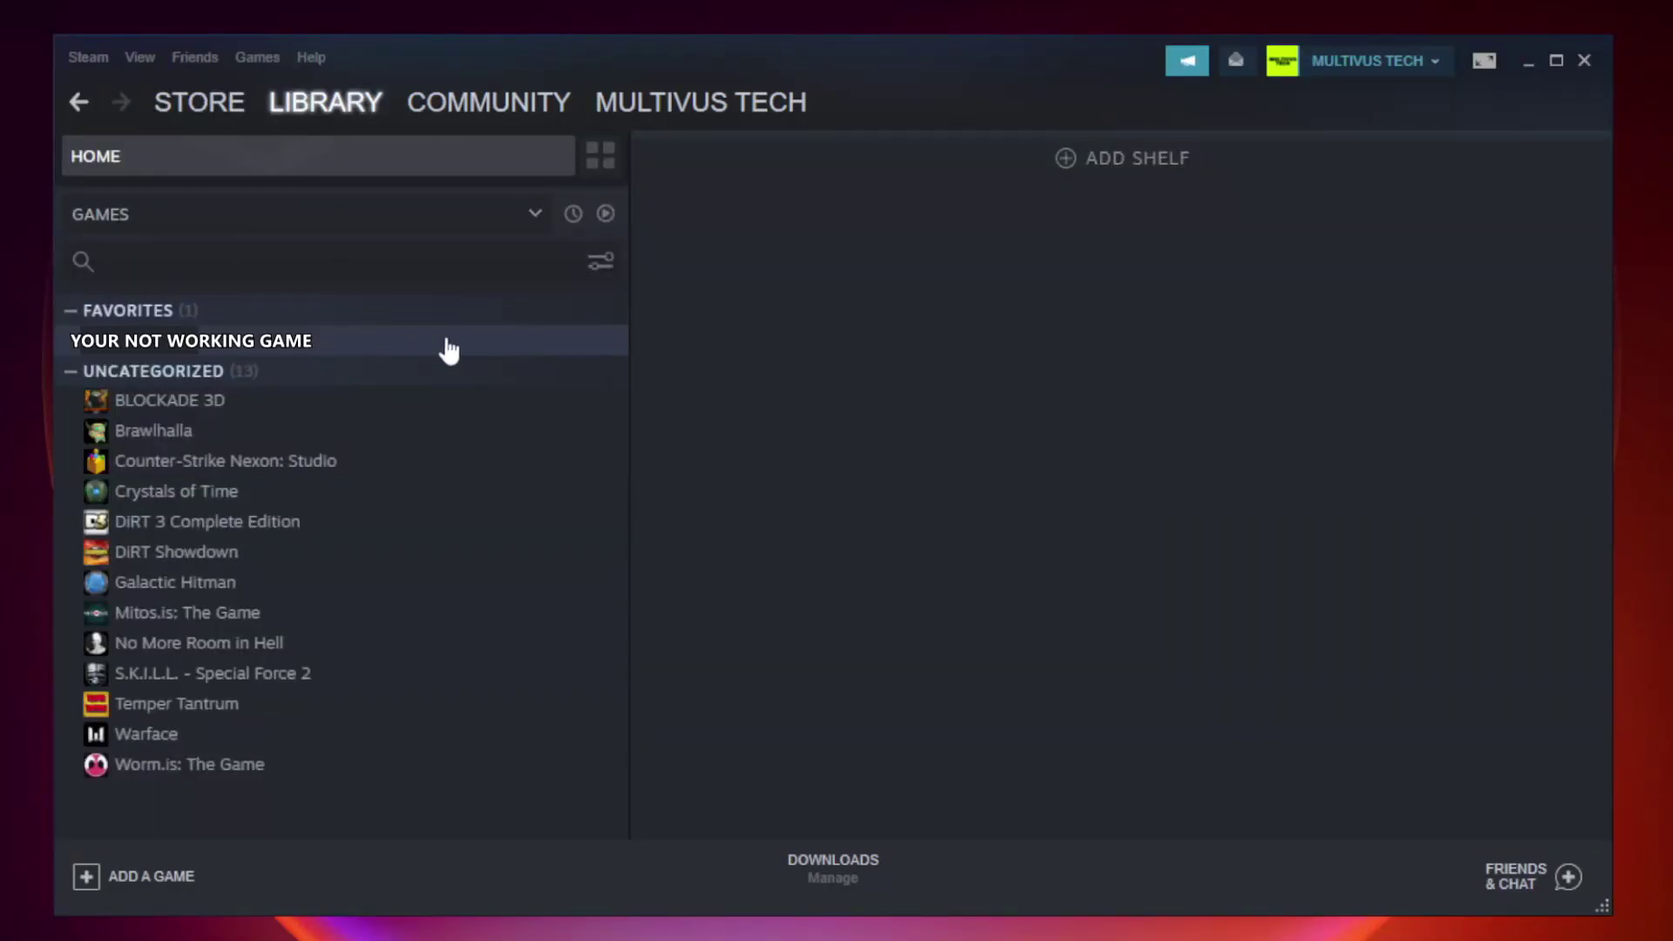
{"action": "right_click", "coordinate": [364, 350]}
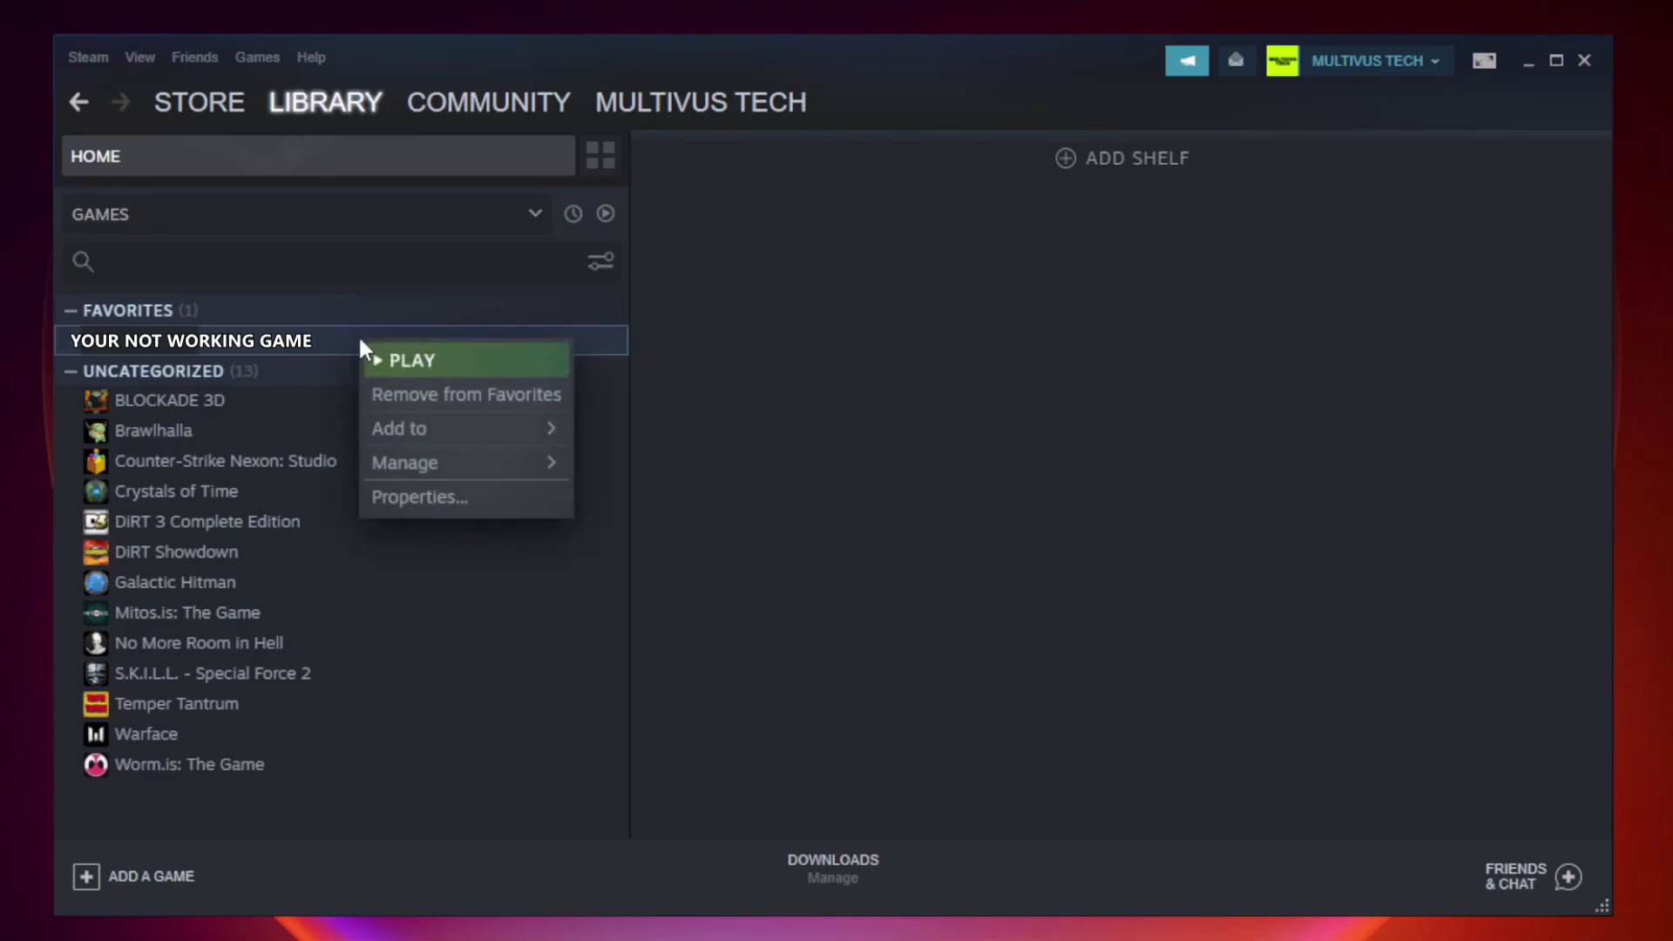
Verify integrity of Unturned's game files under Properties > Local Files; all 9192 files validate.
{"action": "left_click", "coordinate": [462, 498]}
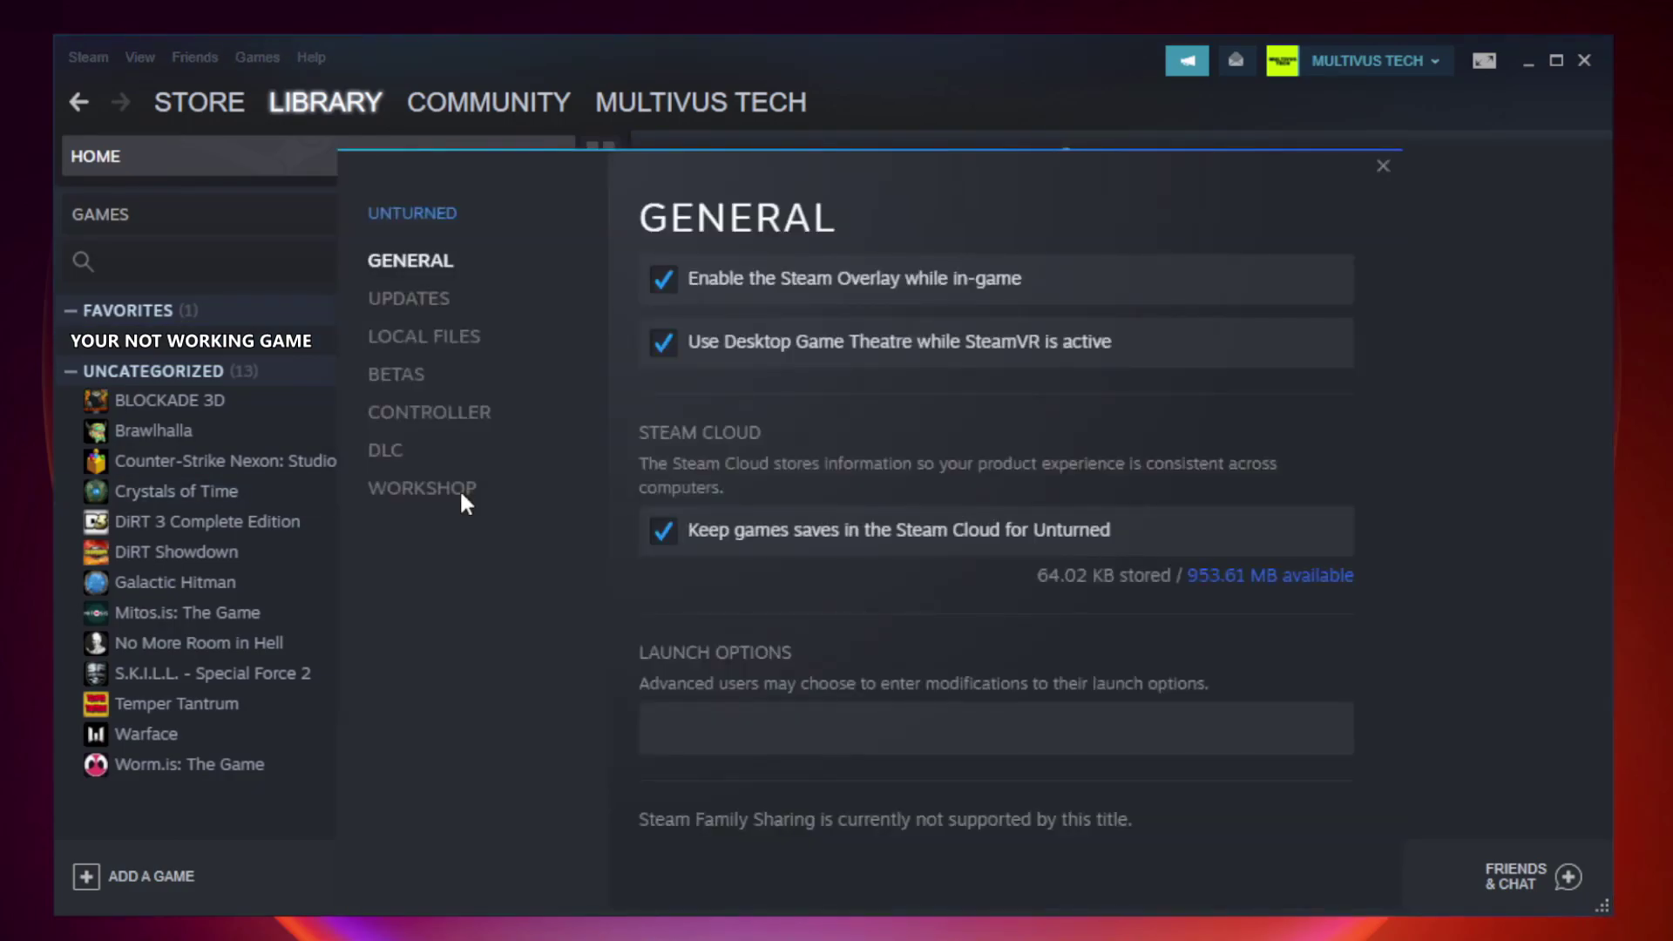
{"action": "left_click", "coordinate": [446, 353]}
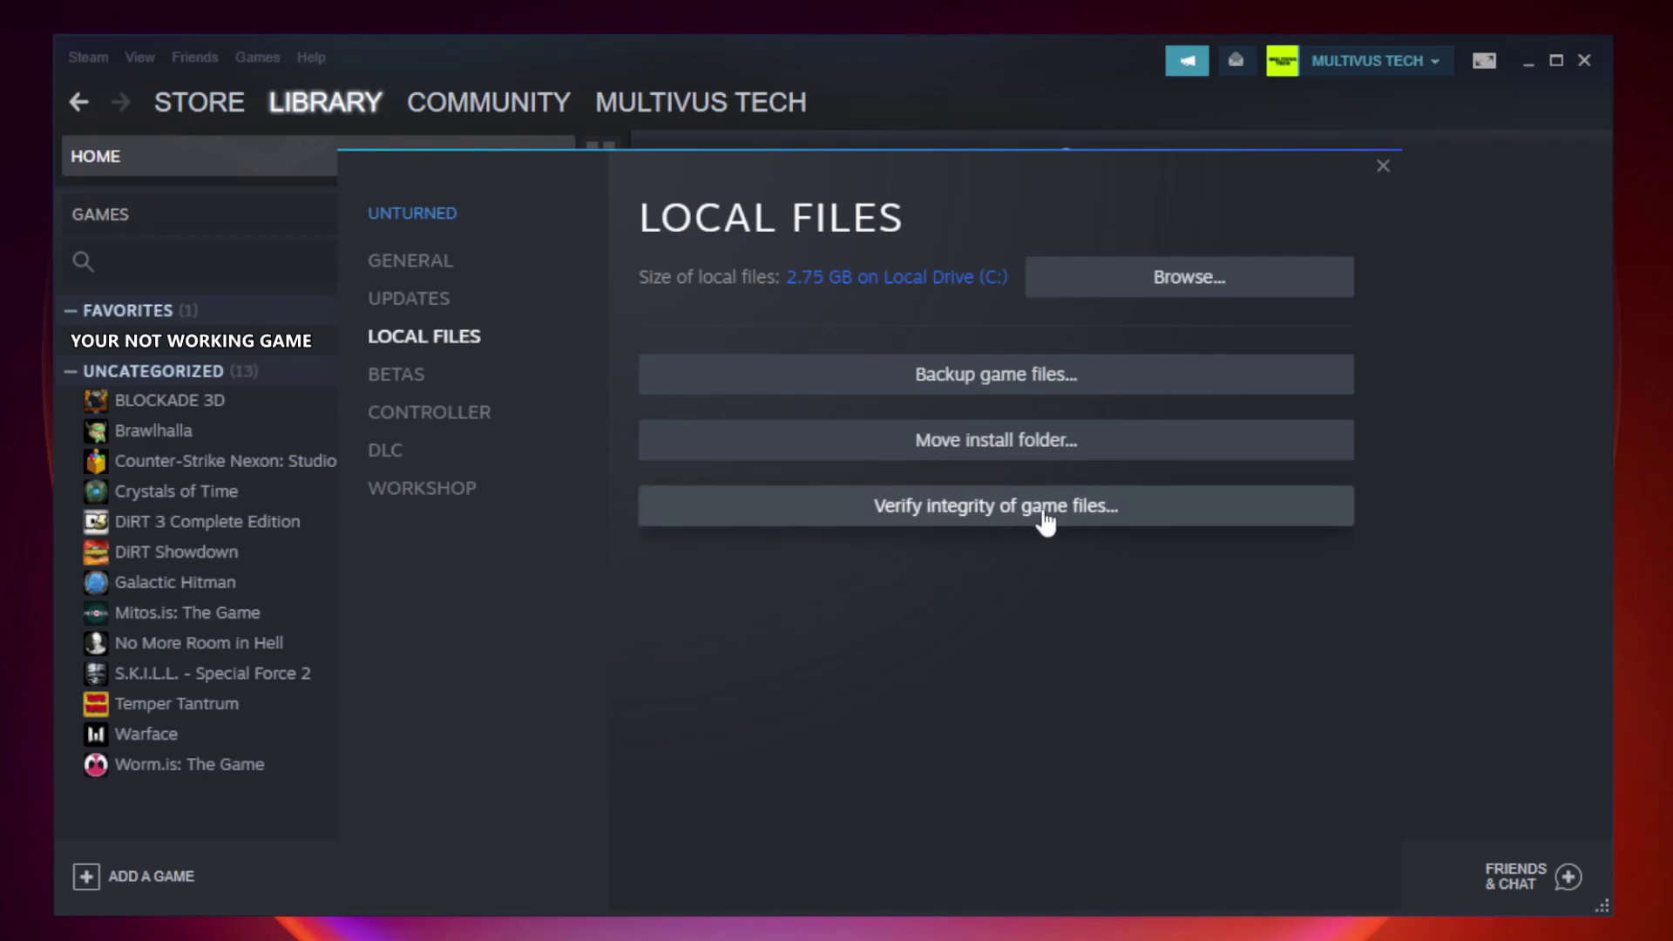
{"action": "left_click", "coordinate": [1014, 521]}
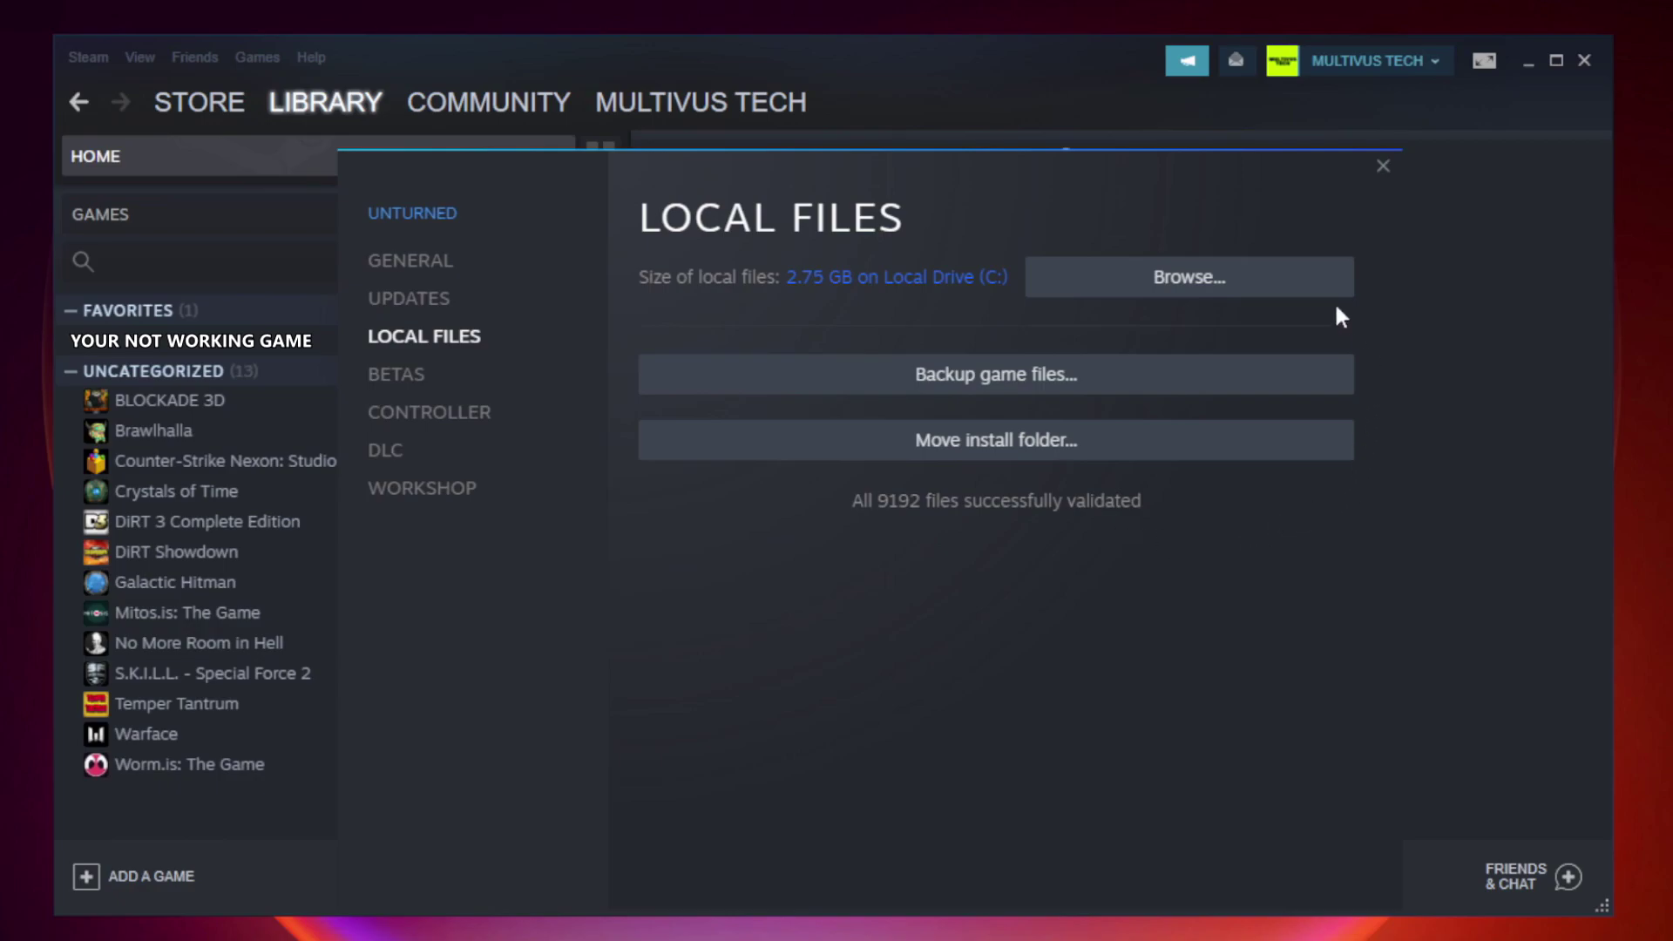
Browse the game's install folder and open Properties of the YOUR NOT WORKING GAME shortcut.
{"action": "left_click", "coordinate": [1195, 293]}
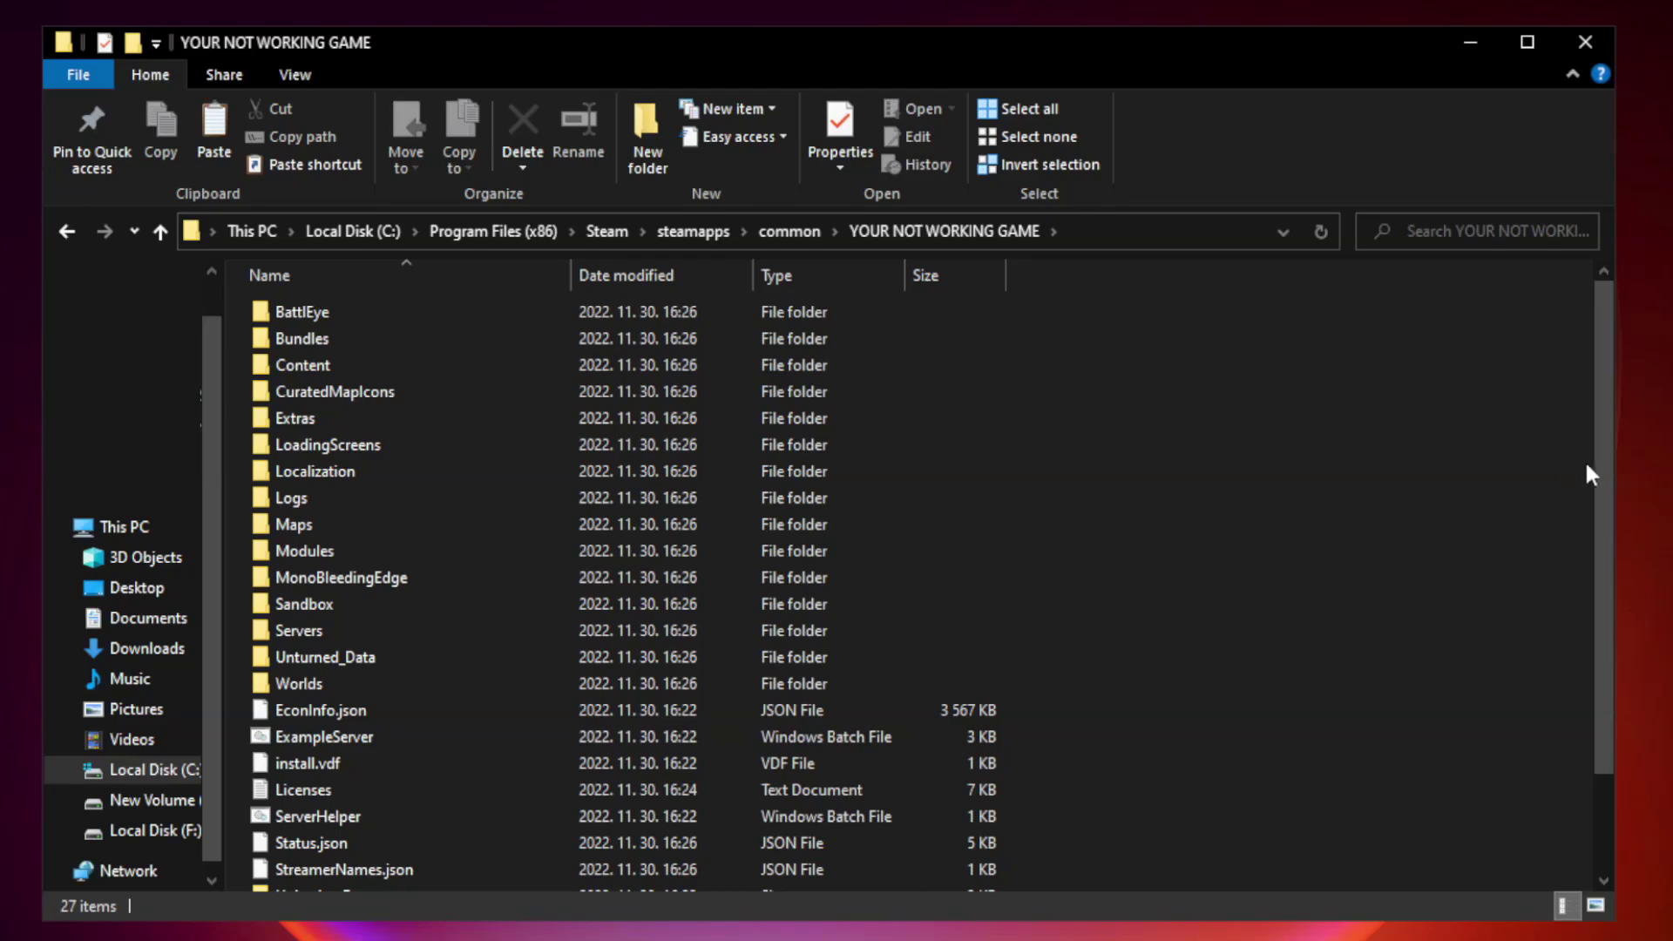
{"action": "left_click_drag", "start_coordinate": [1605, 457], "coordinate": [1607, 600]}
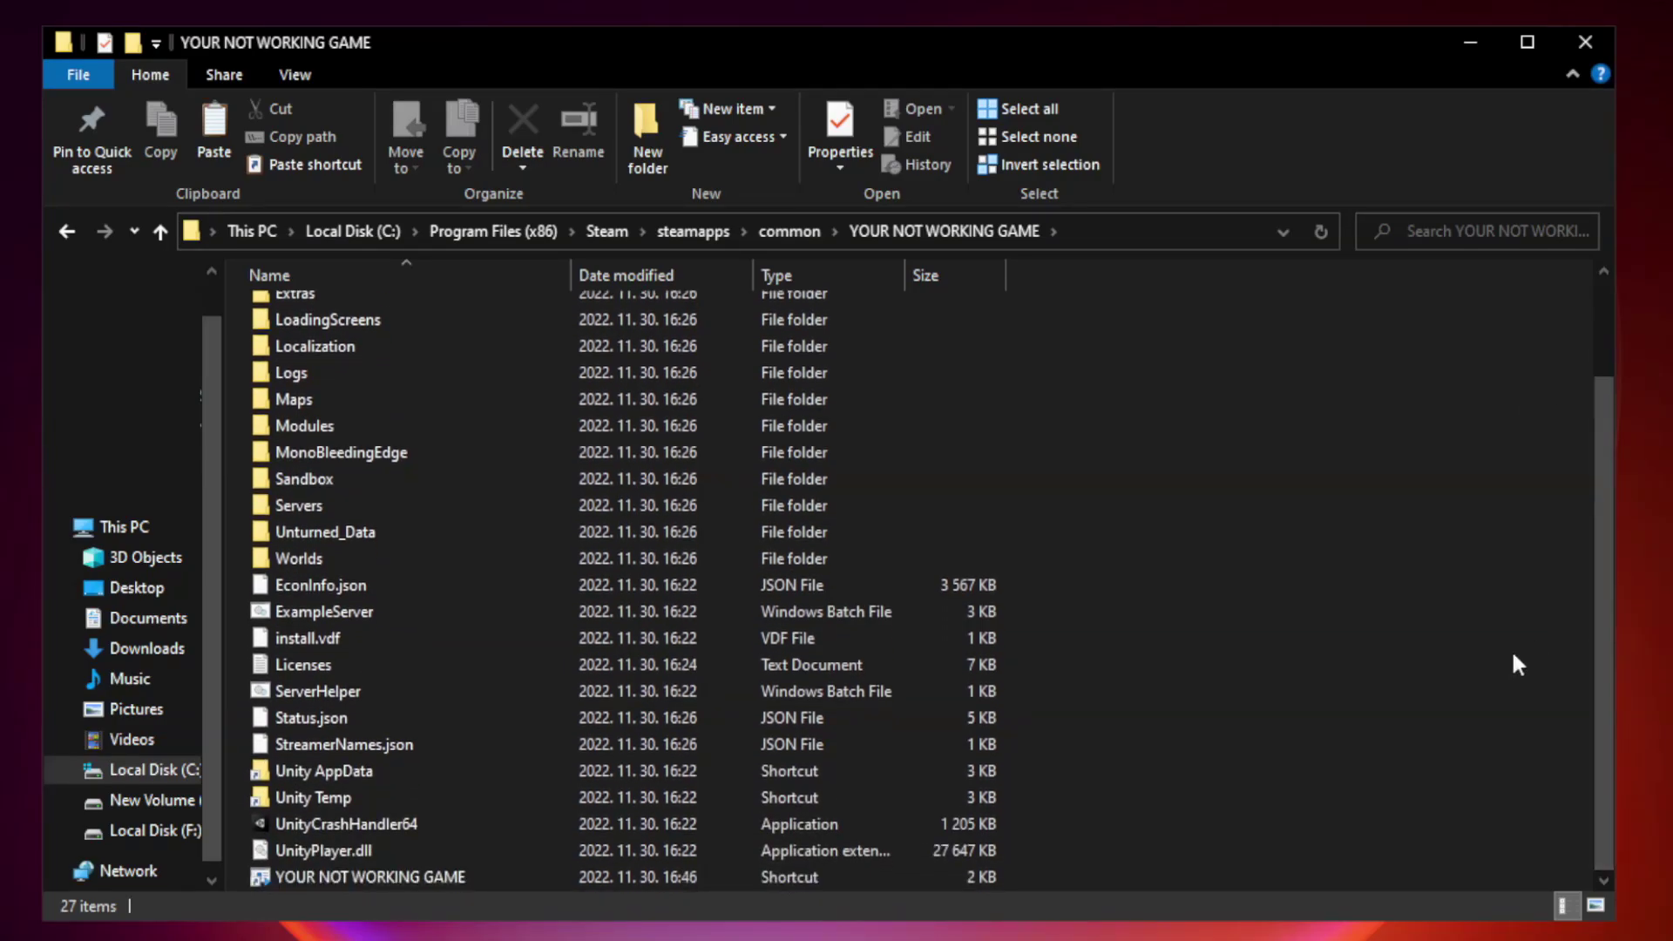
{"action": "left_click", "coordinate": [664, 871]}
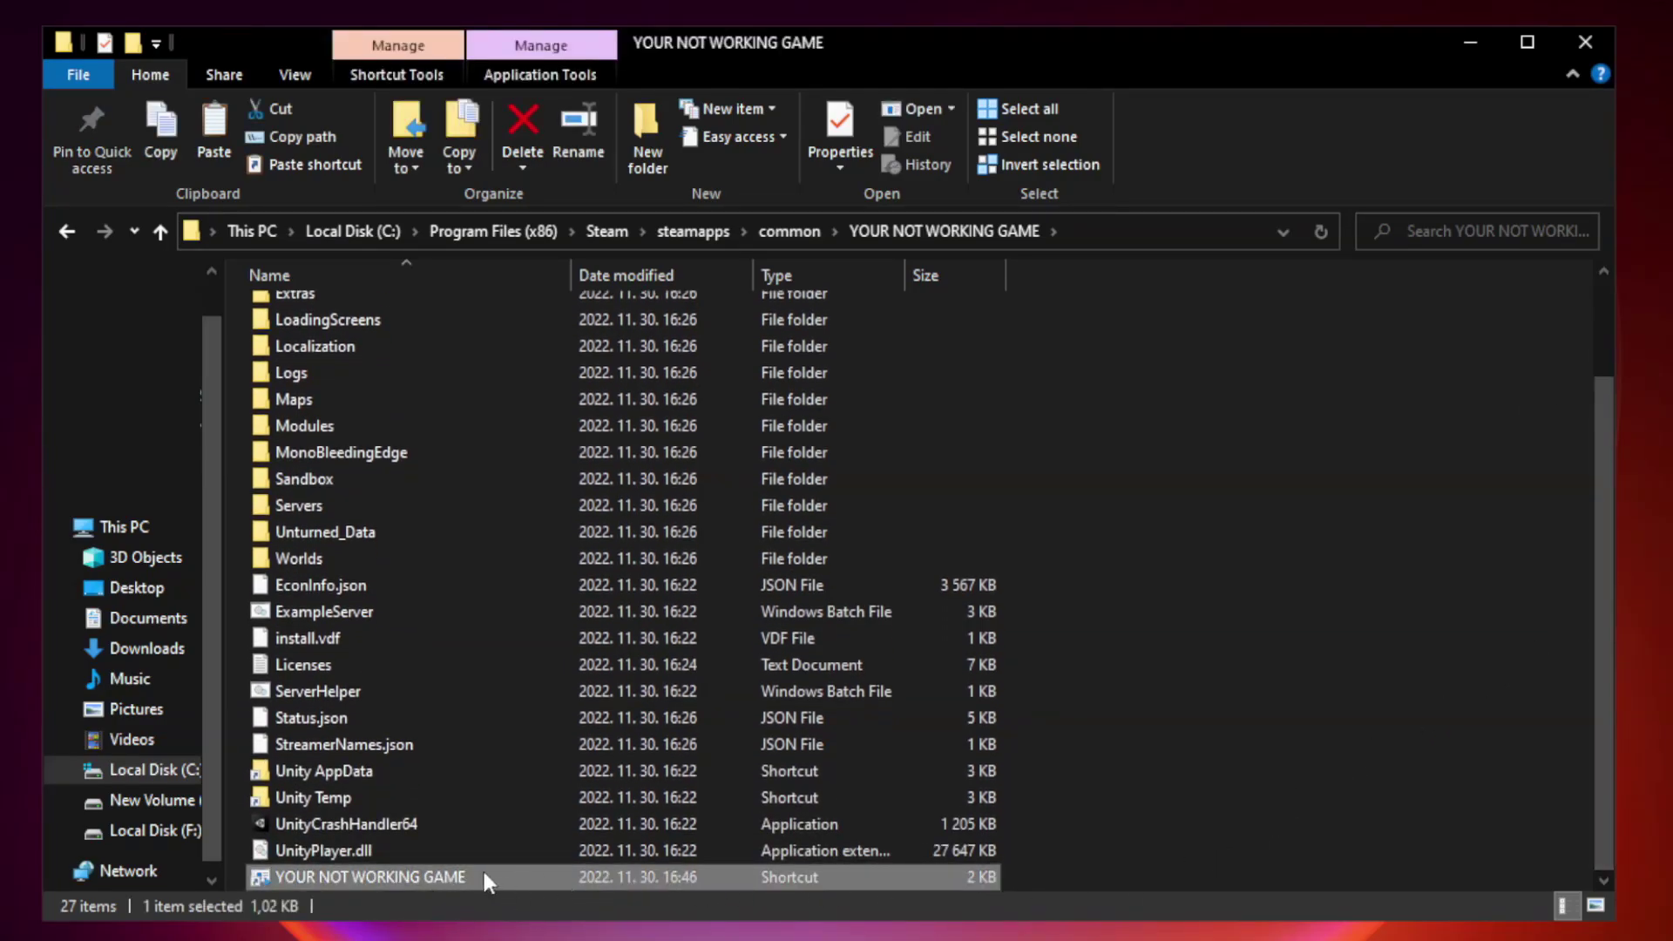
{"action": "right_click", "coordinate": [566, 870]}
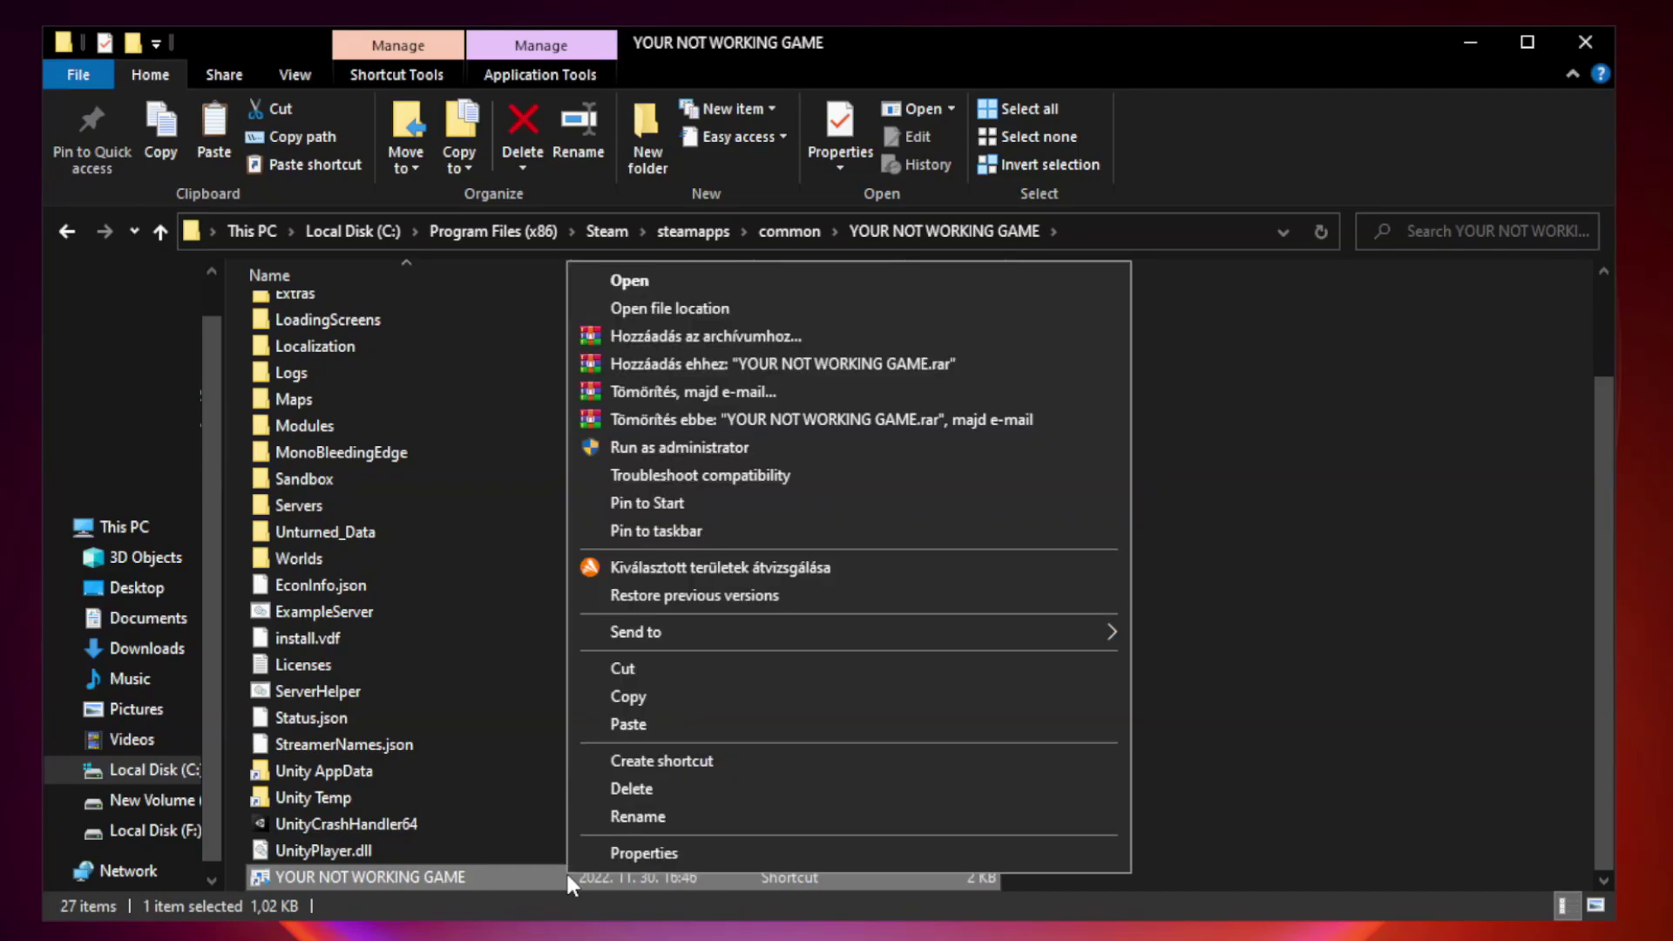
{"action": "left_click", "coordinate": [844, 859]}
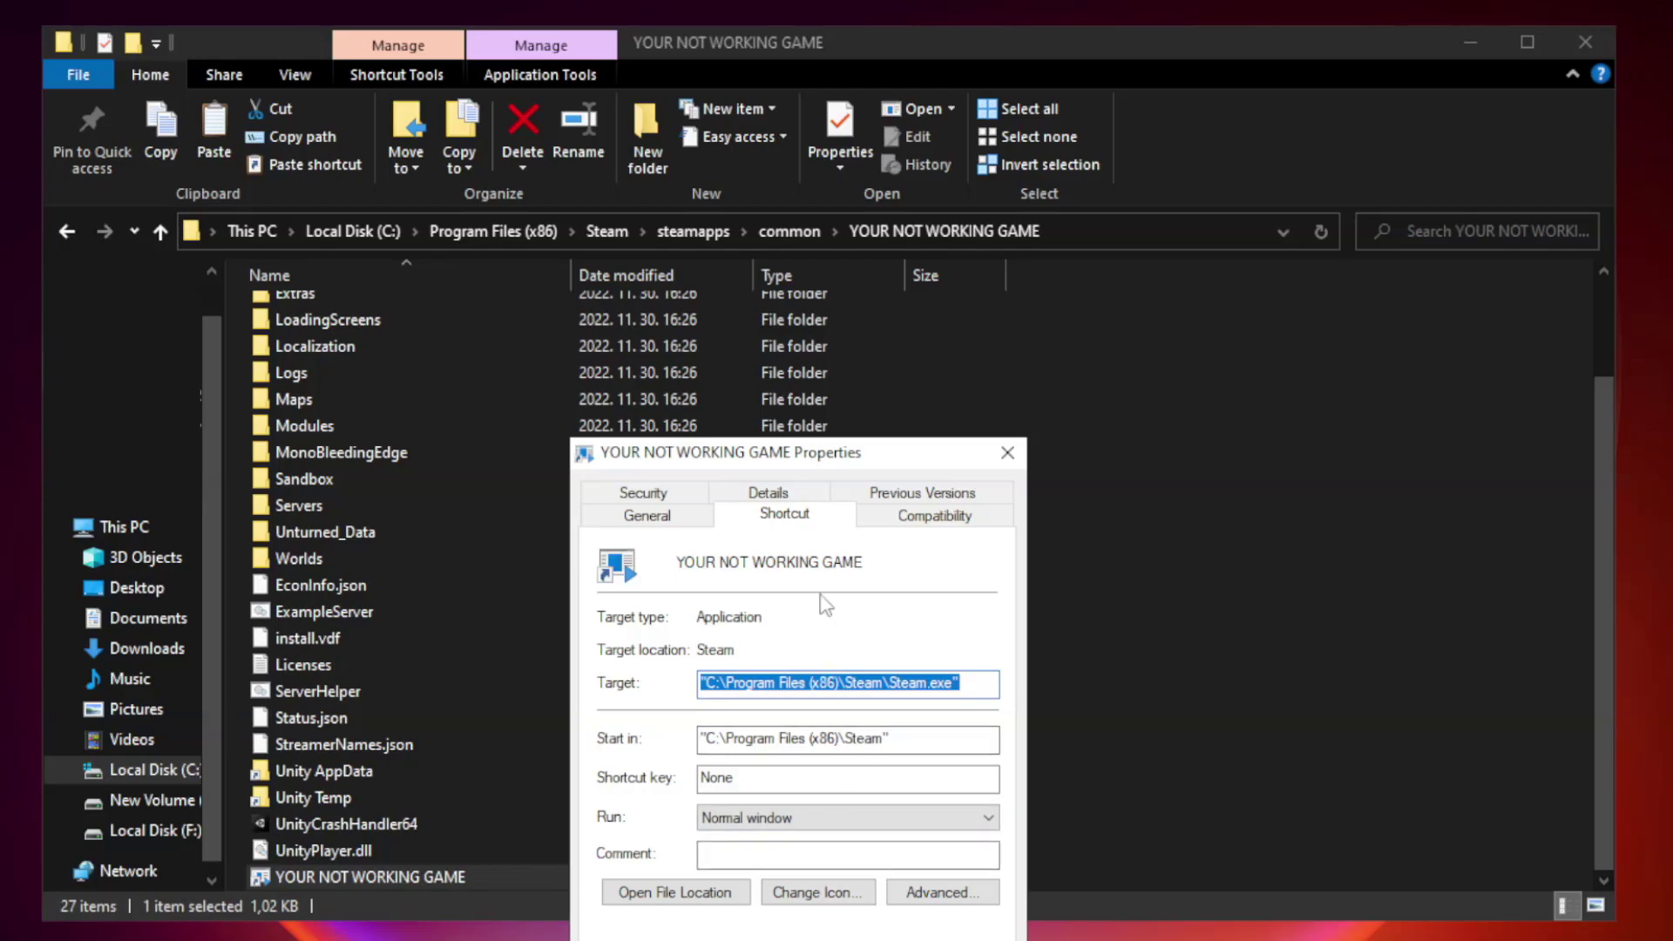
{"action": "left_click_drag", "start_coordinate": [829, 460], "coordinate": [830, 187]}
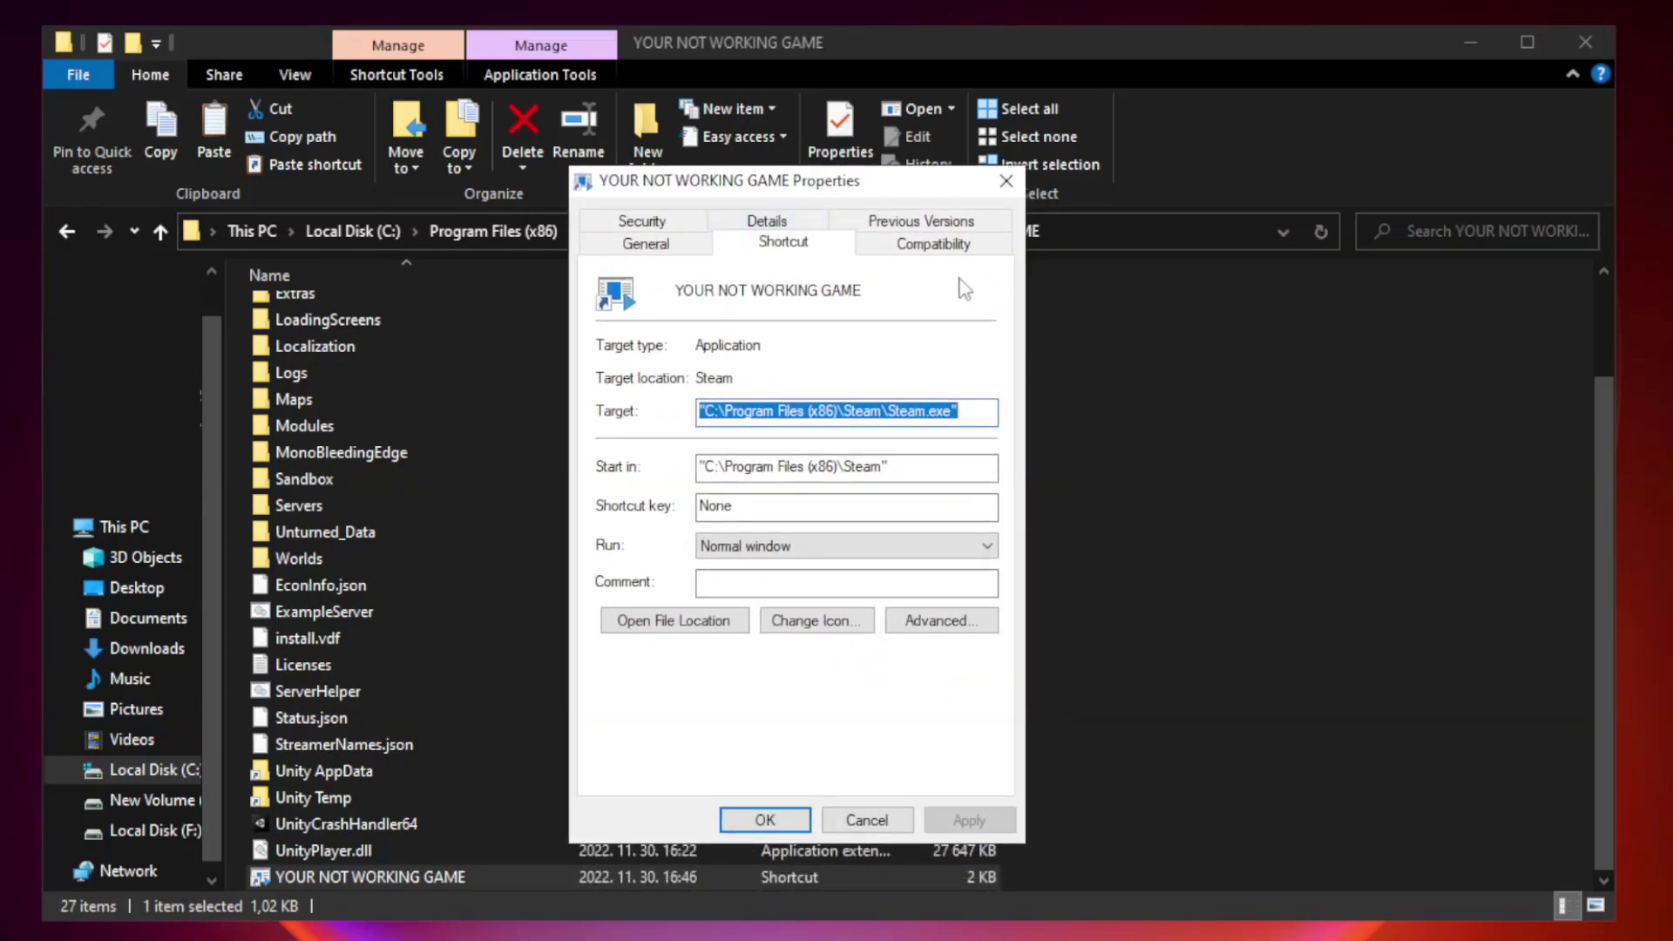
Set the shortcut to Windows 8 compatibility mode, disable fullscreen optimizations, and run as administrator.
{"action": "left_click", "coordinate": [931, 246]}
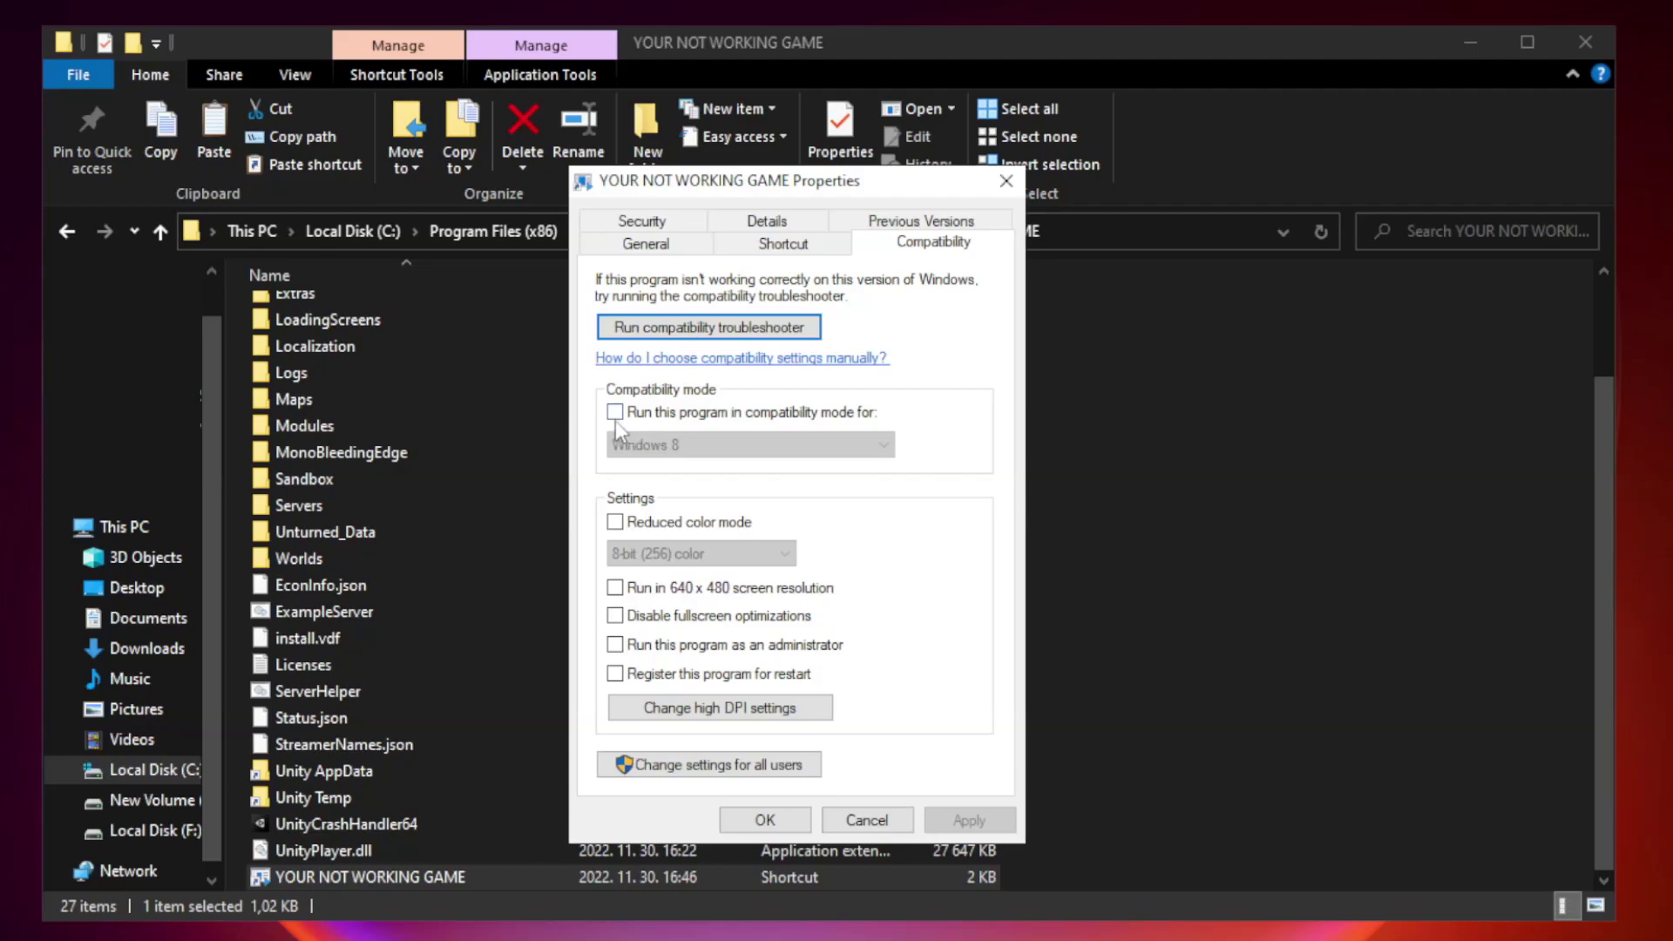
{"action": "left_click", "coordinate": [668, 414]}
{"action": "left_click", "coordinate": [750, 446]}
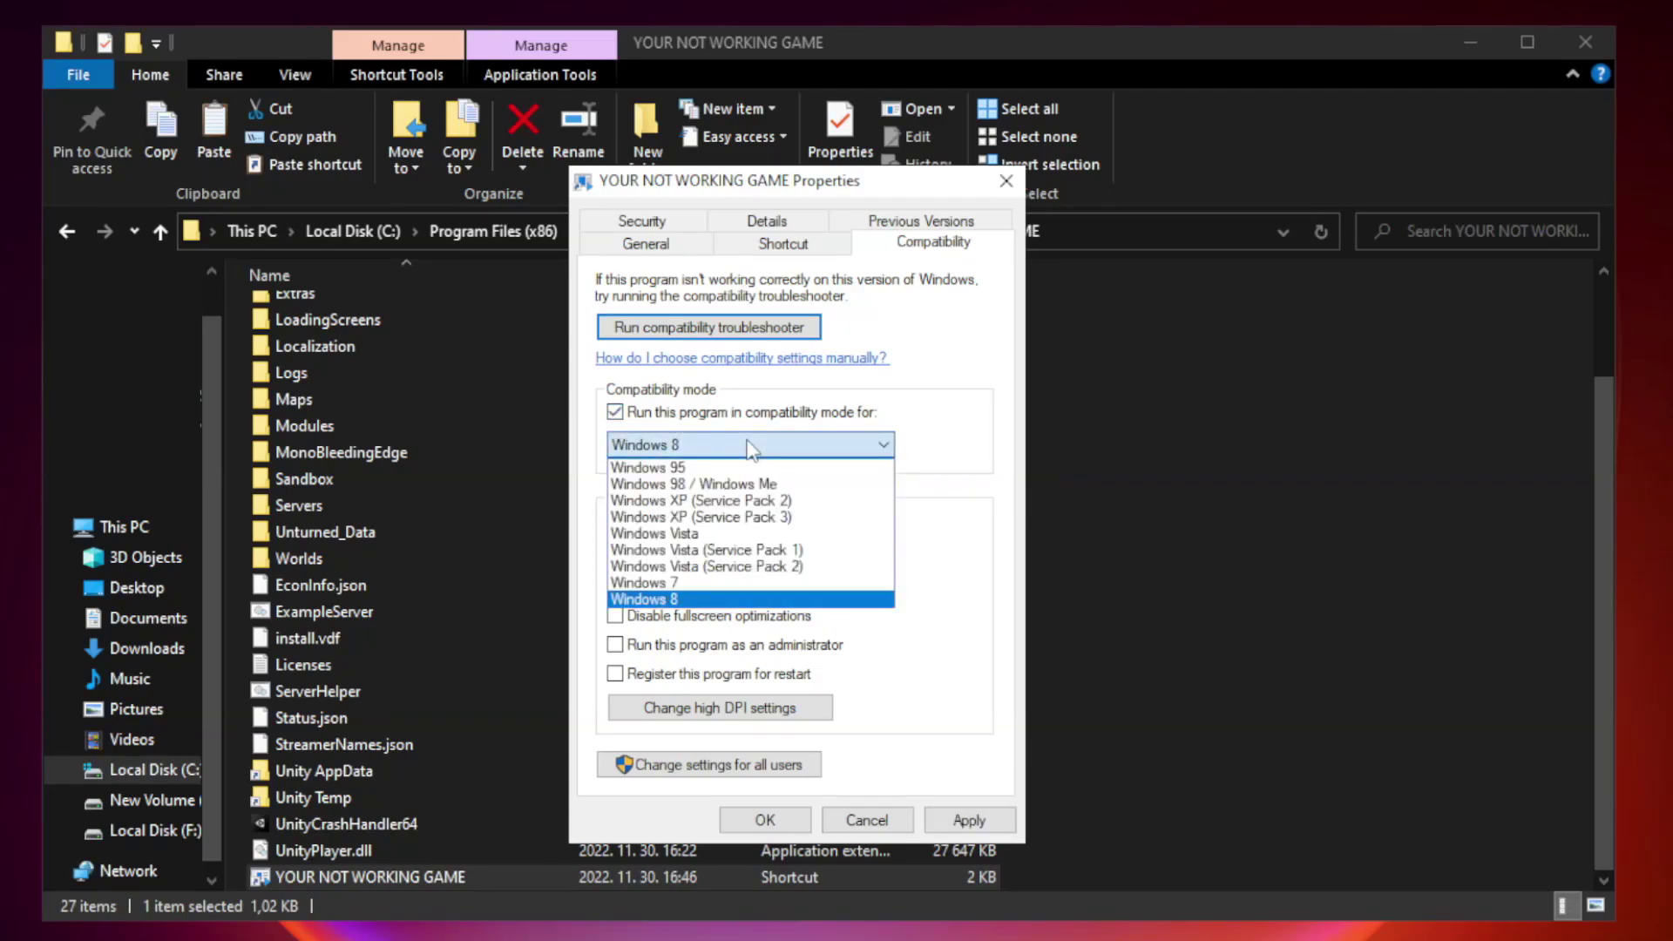
{"action": "left_click", "coordinate": [707, 599]}
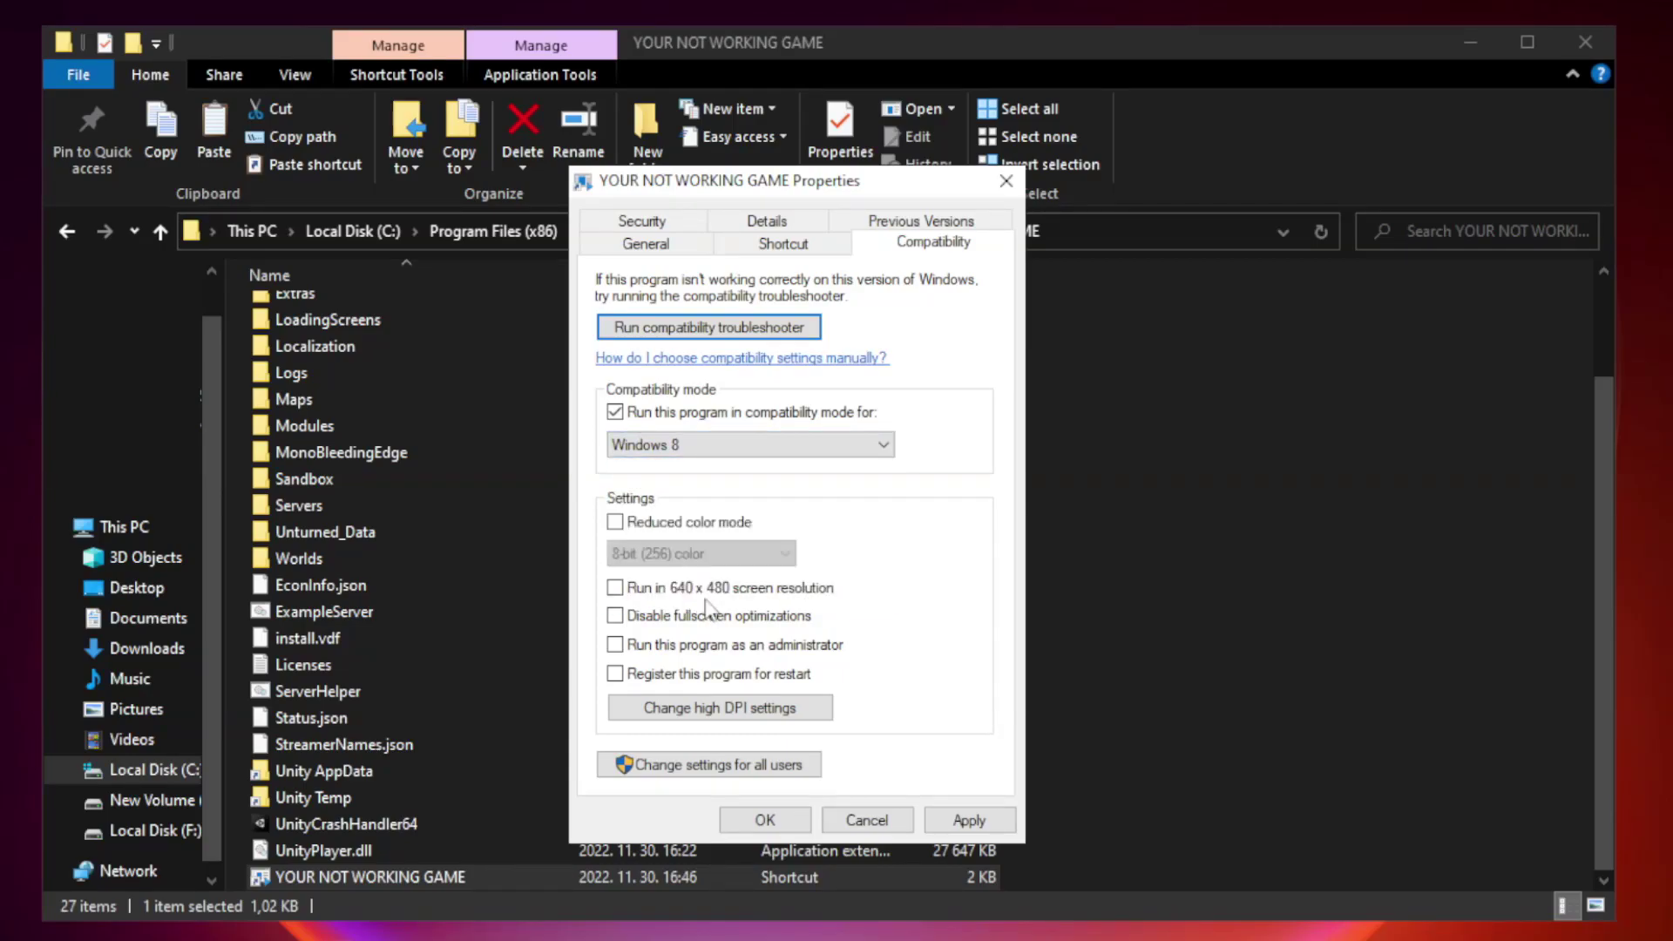
{"action": "left_click", "coordinate": [655, 624]}
{"action": "left_click", "coordinate": [660, 655]}
{"action": "left_click", "coordinate": [969, 814]}
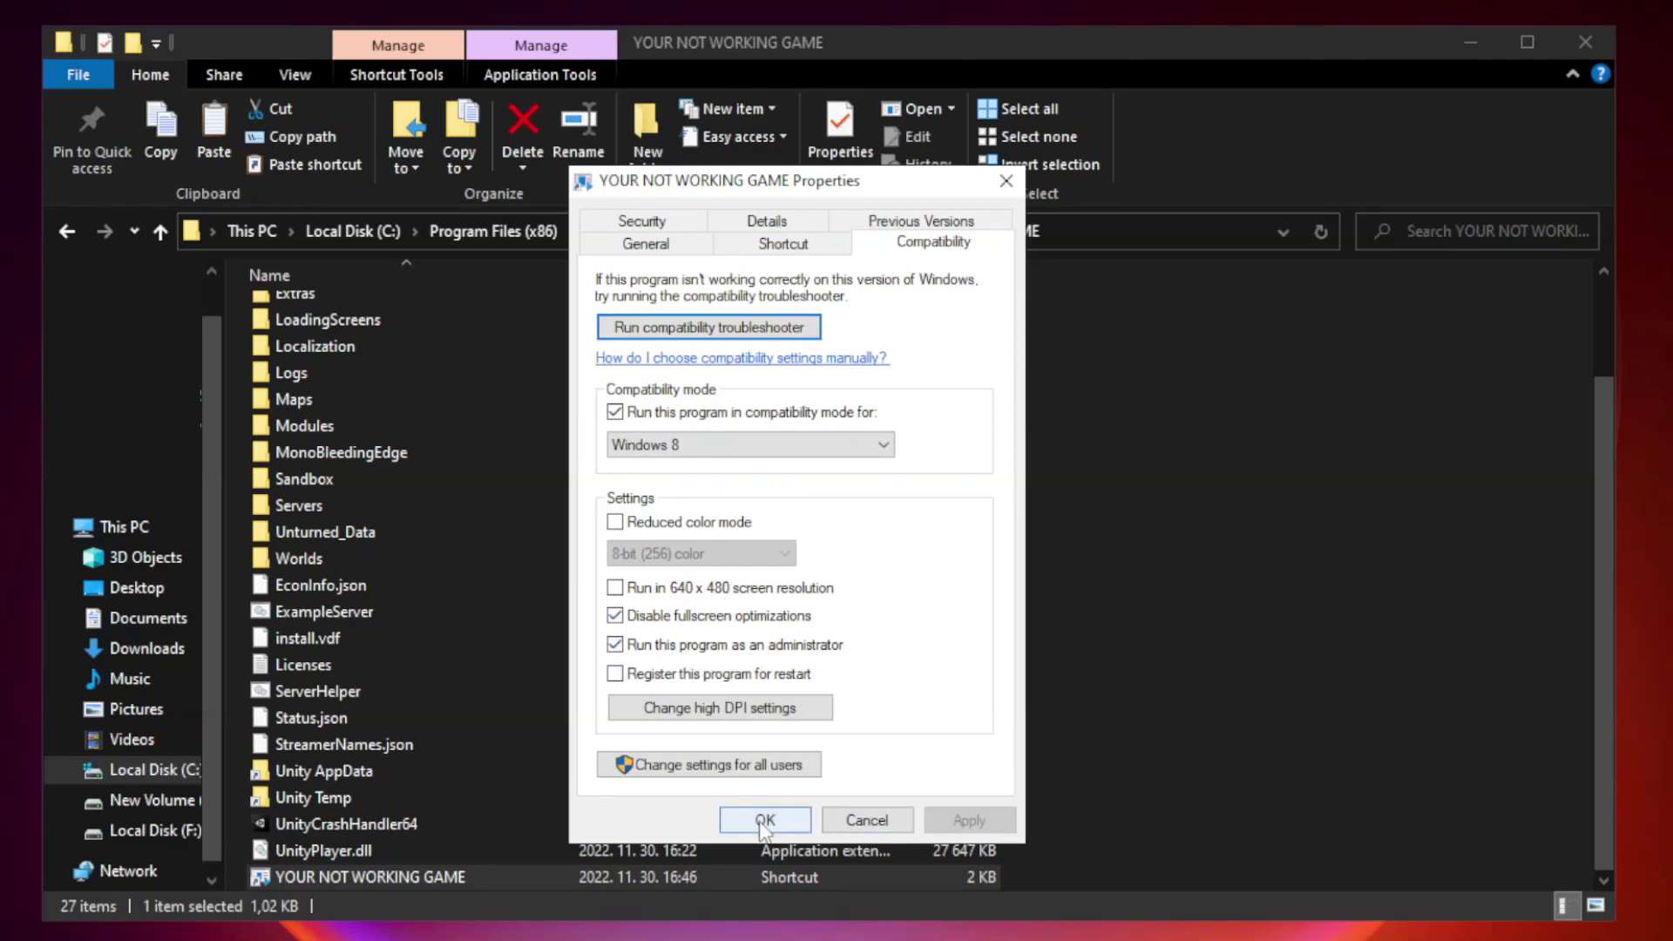
{"action": "left_click", "coordinate": [764, 821]}
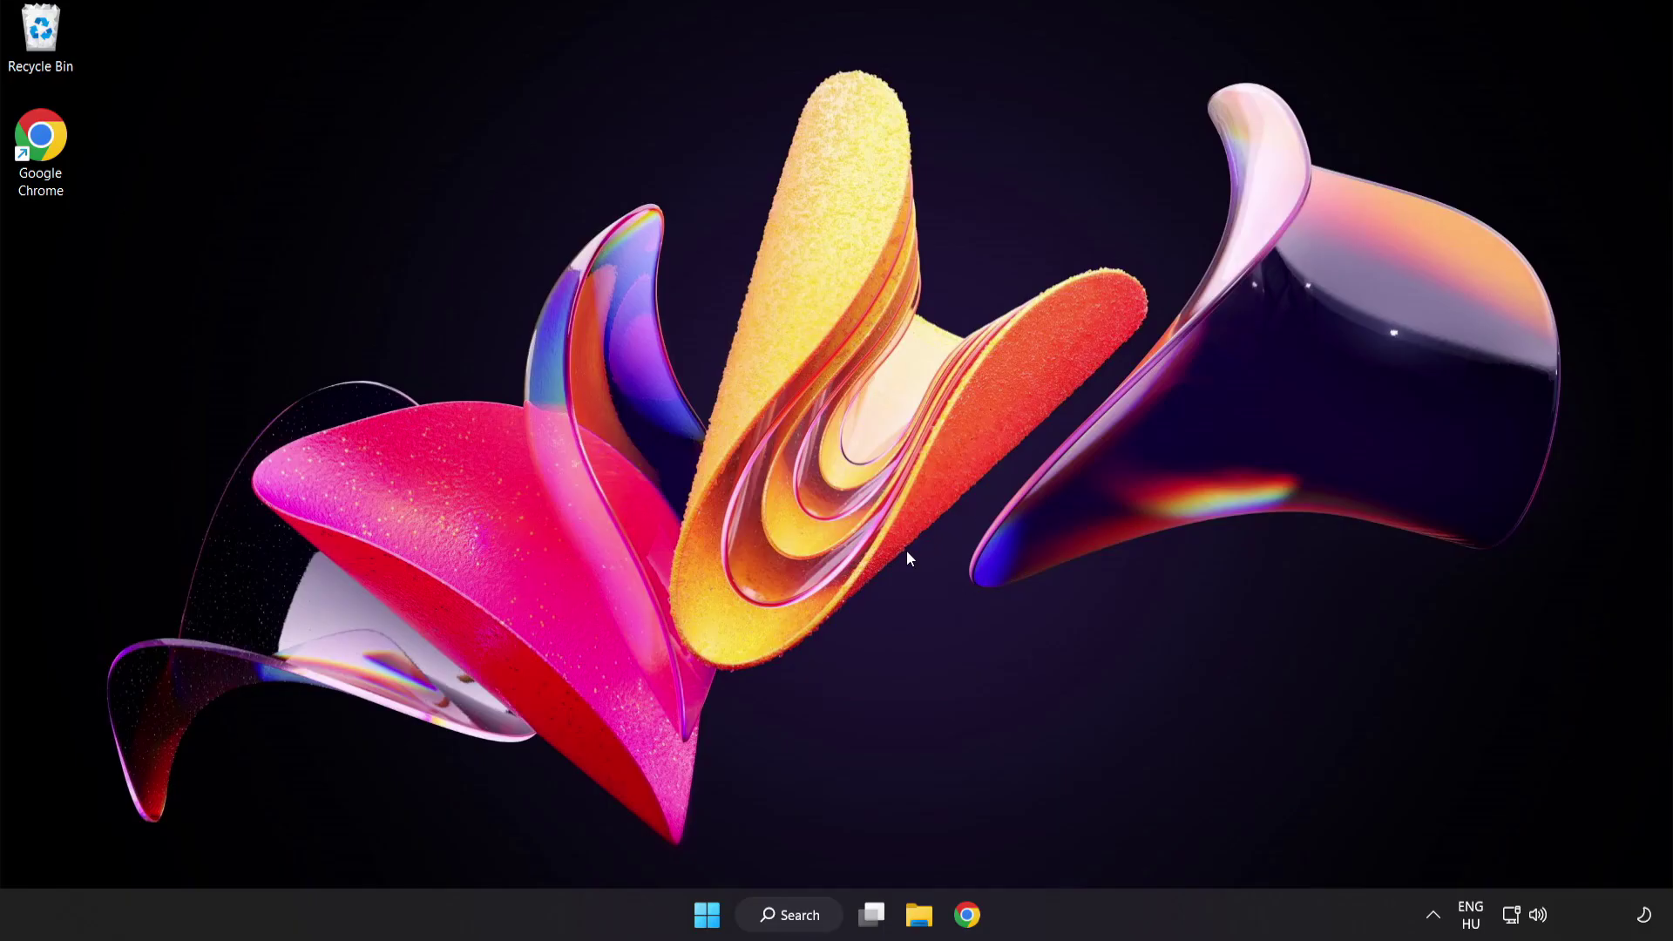
Launch Task Manager from the Start button's quick-link menu.
{"action": "right_click", "coordinate": [713, 920]}
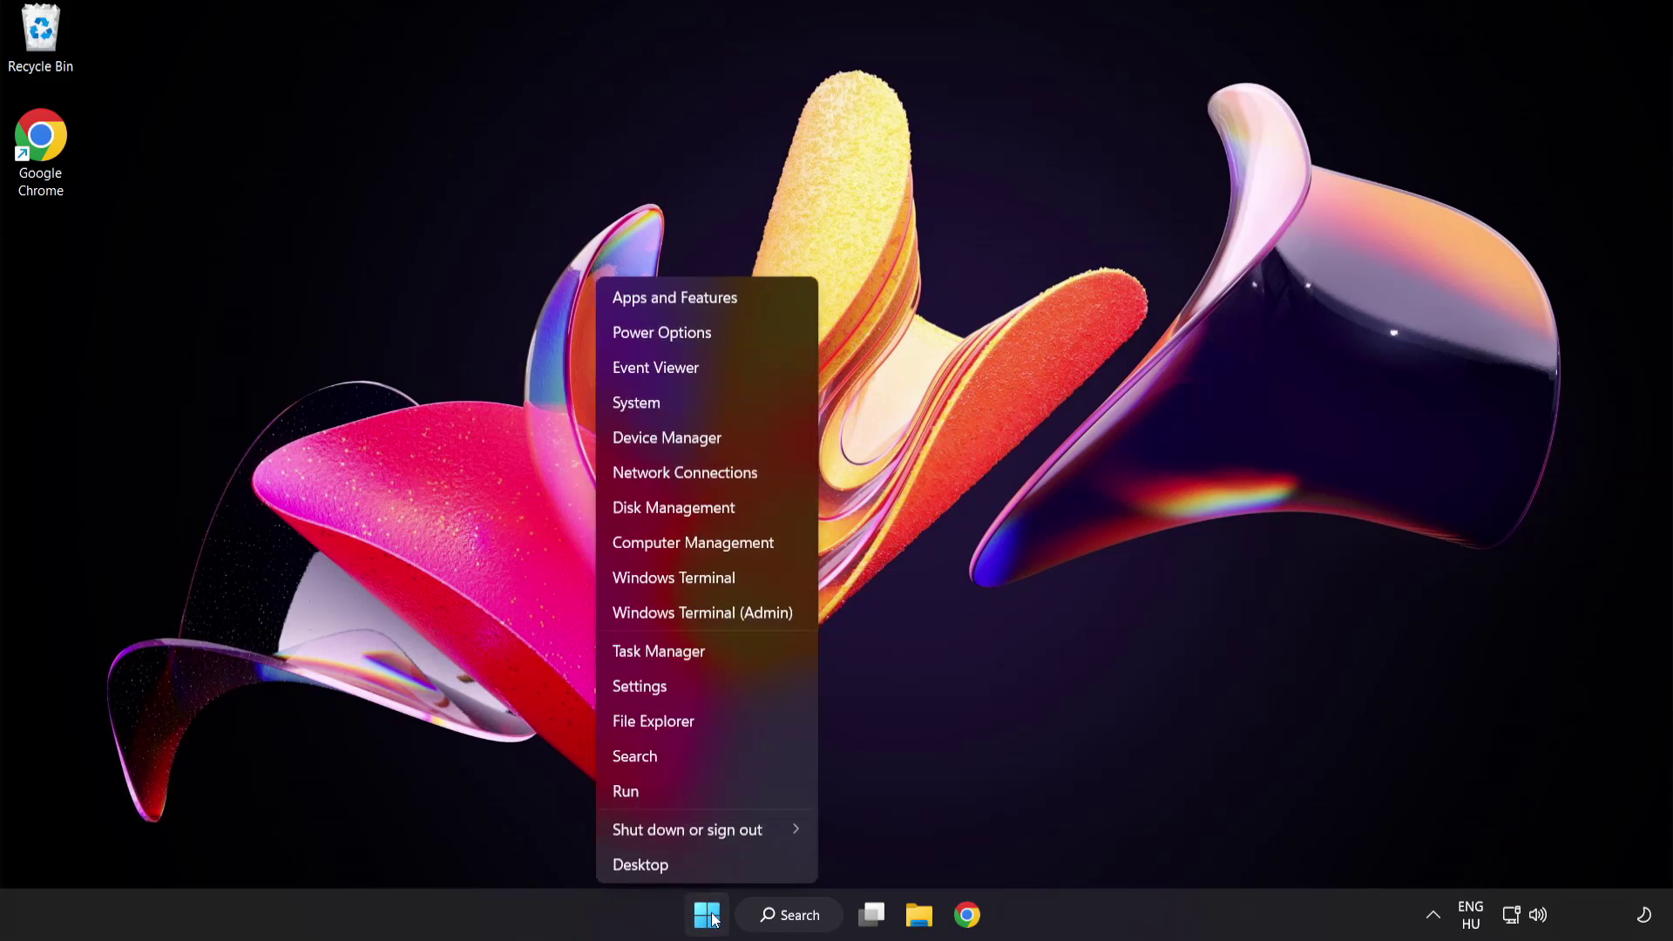
{"action": "left_click", "coordinate": [724, 655]}
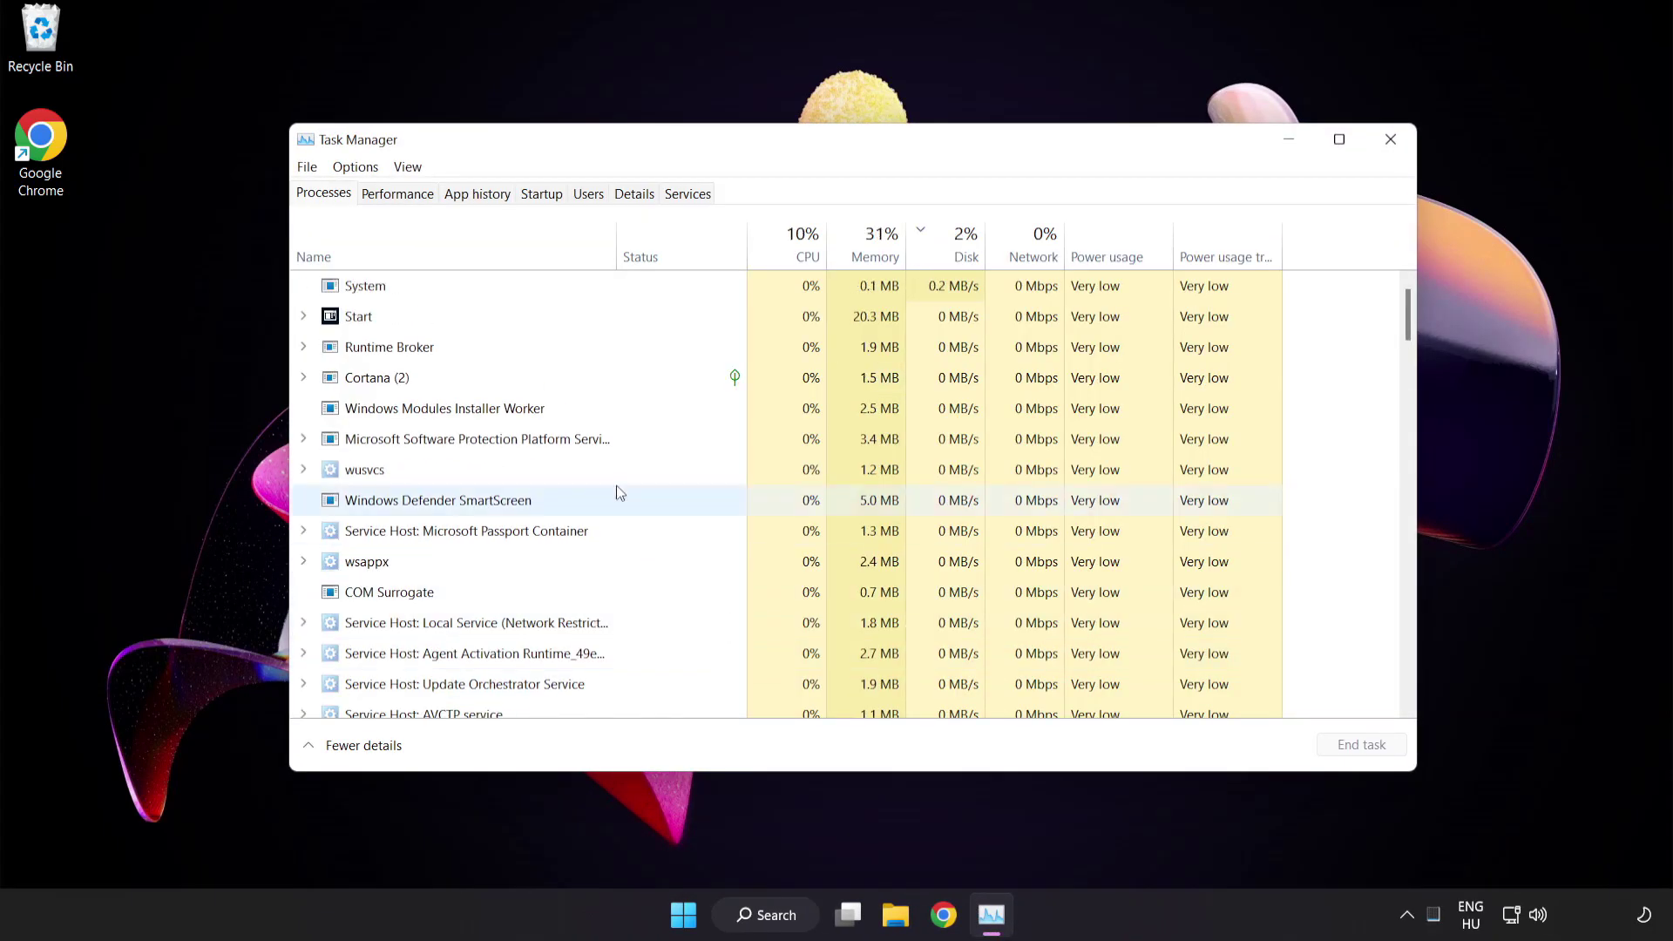
Disable Cortana, Phone Link, Terminal and Windows Security notification icon in the Startup list.
{"action": "left_click", "coordinate": [552, 196]}
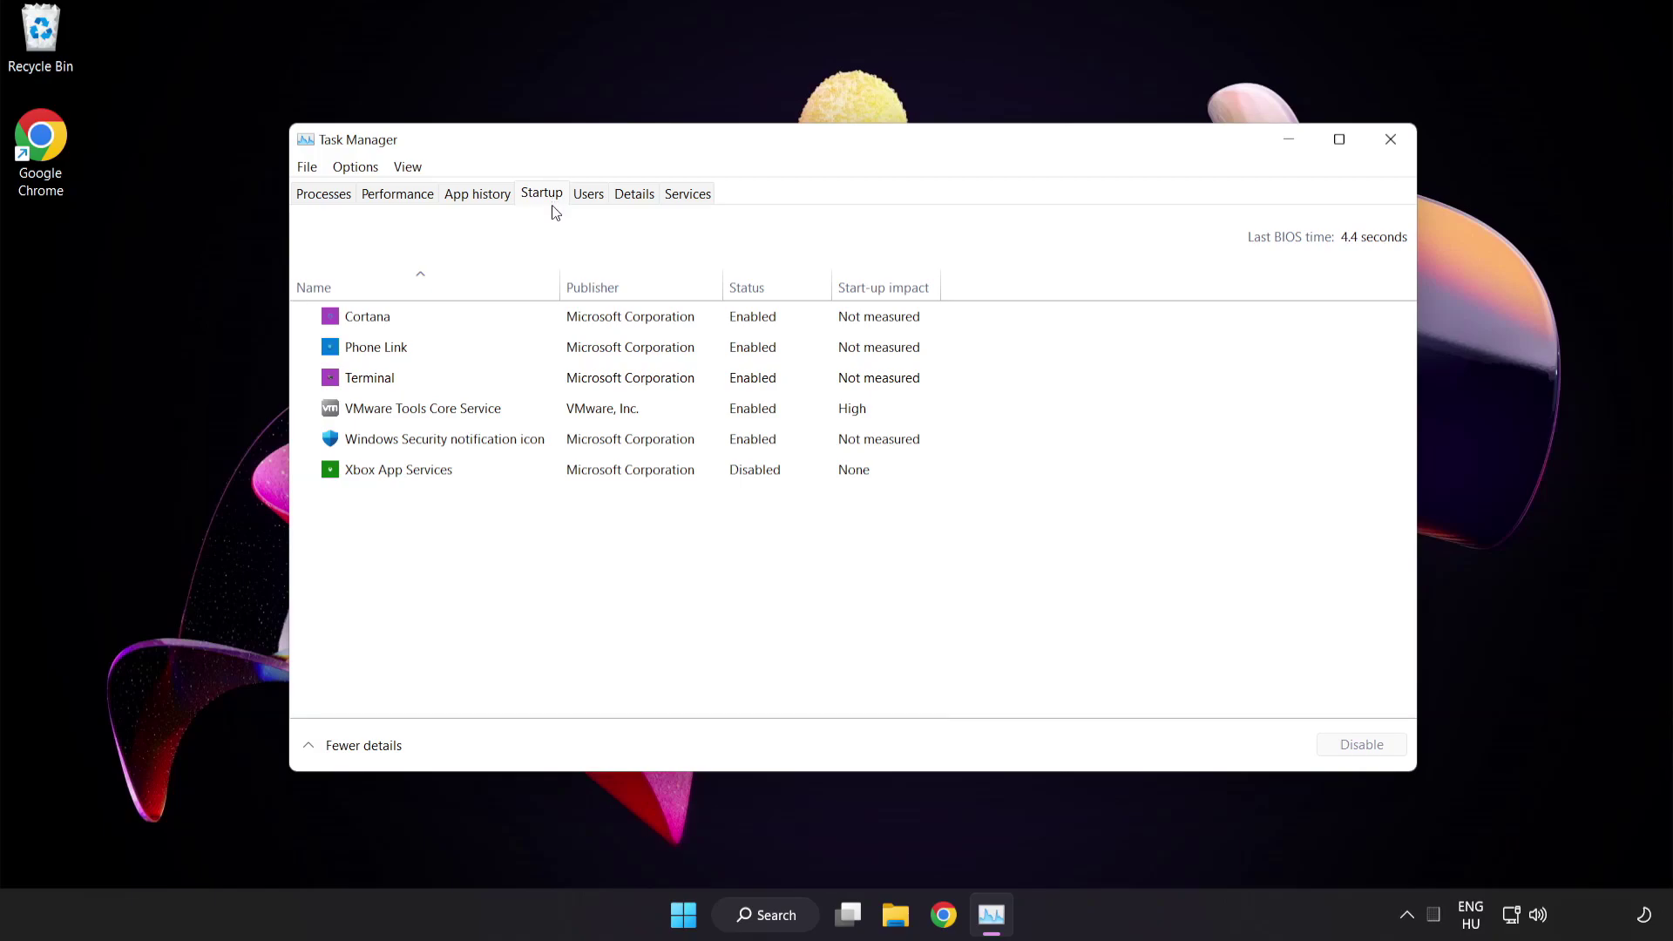
{"action": "left_click", "coordinate": [552, 327]}
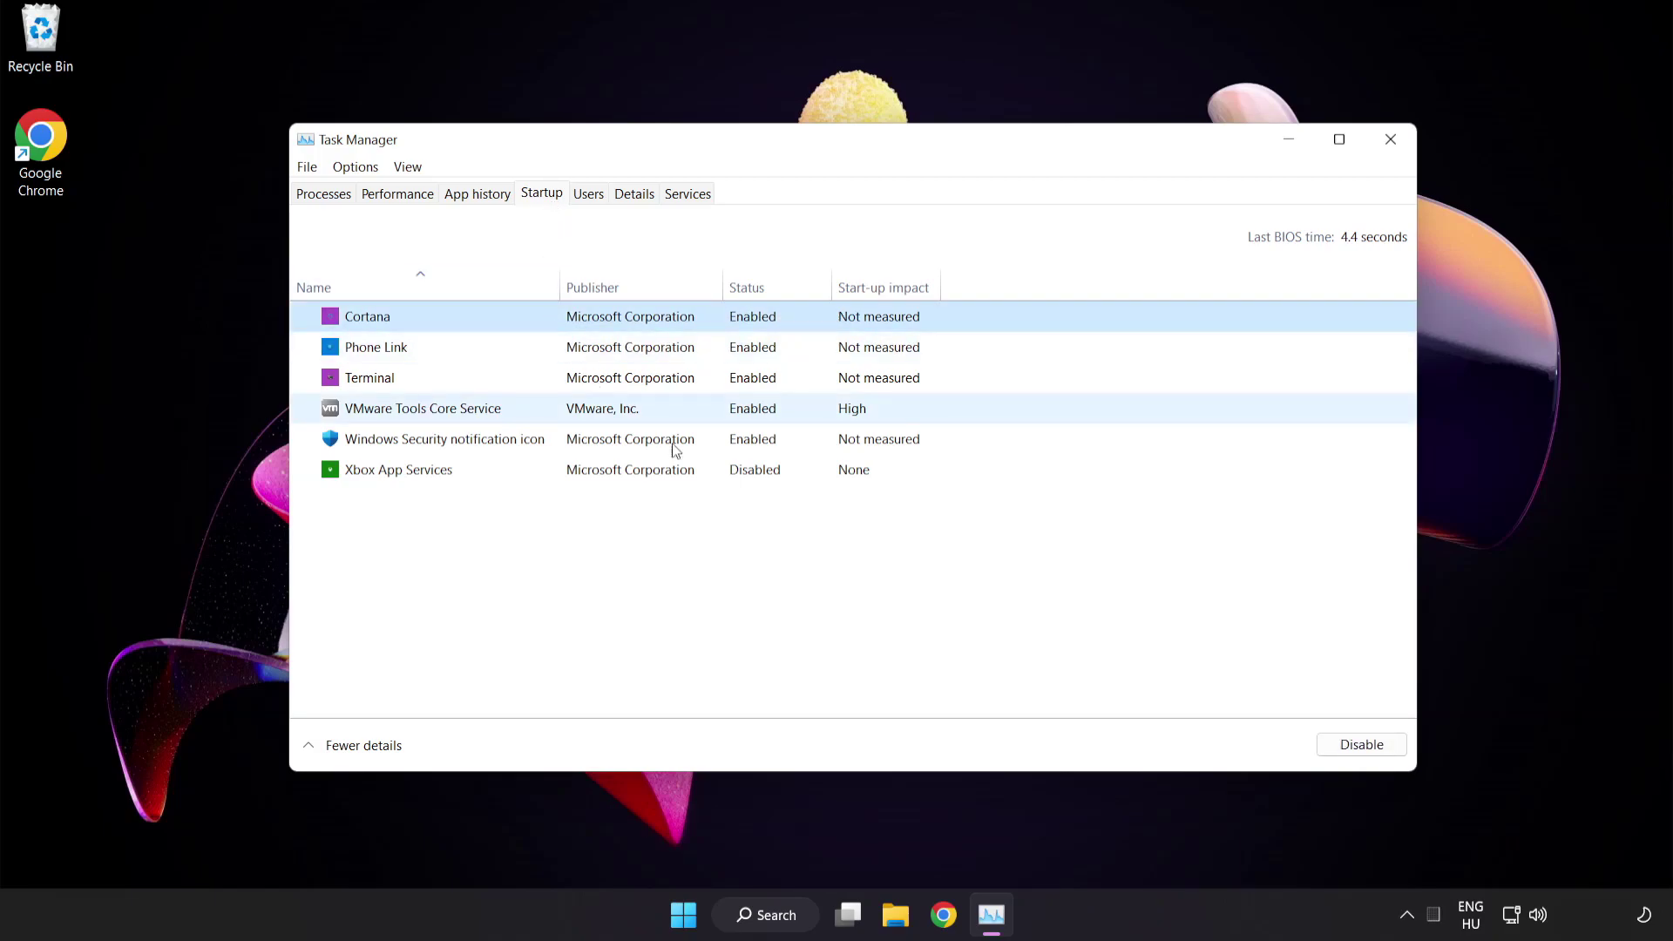
{"action": "left_click", "coordinate": [1362, 745]}
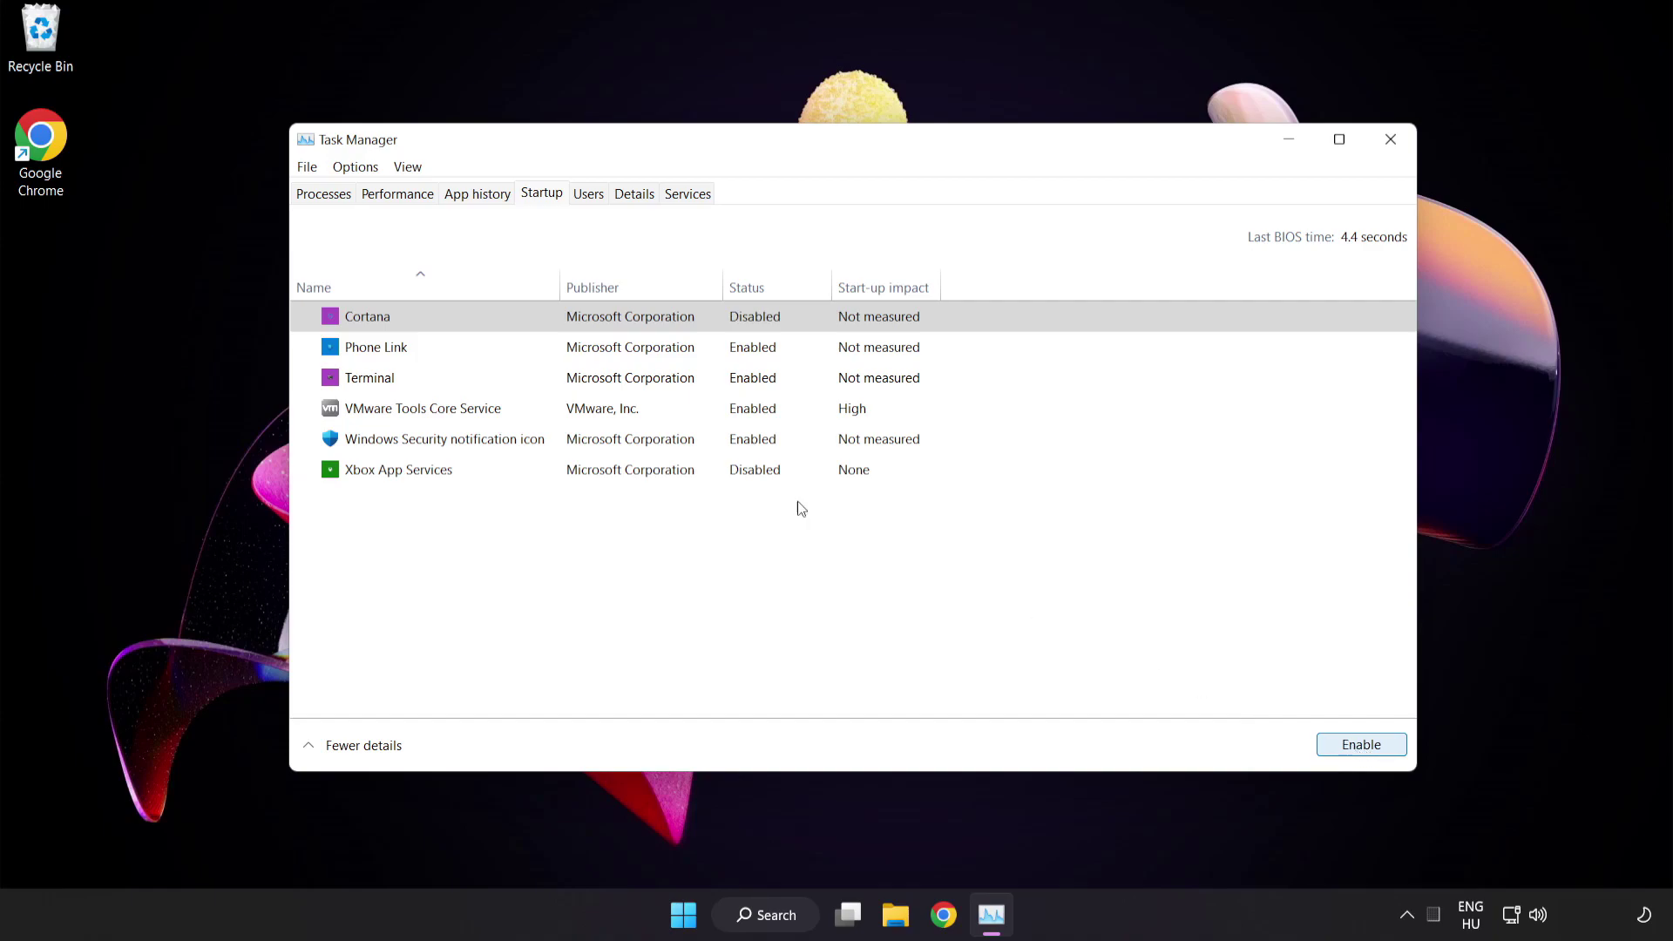
{"action": "left_click", "coordinate": [518, 347]}
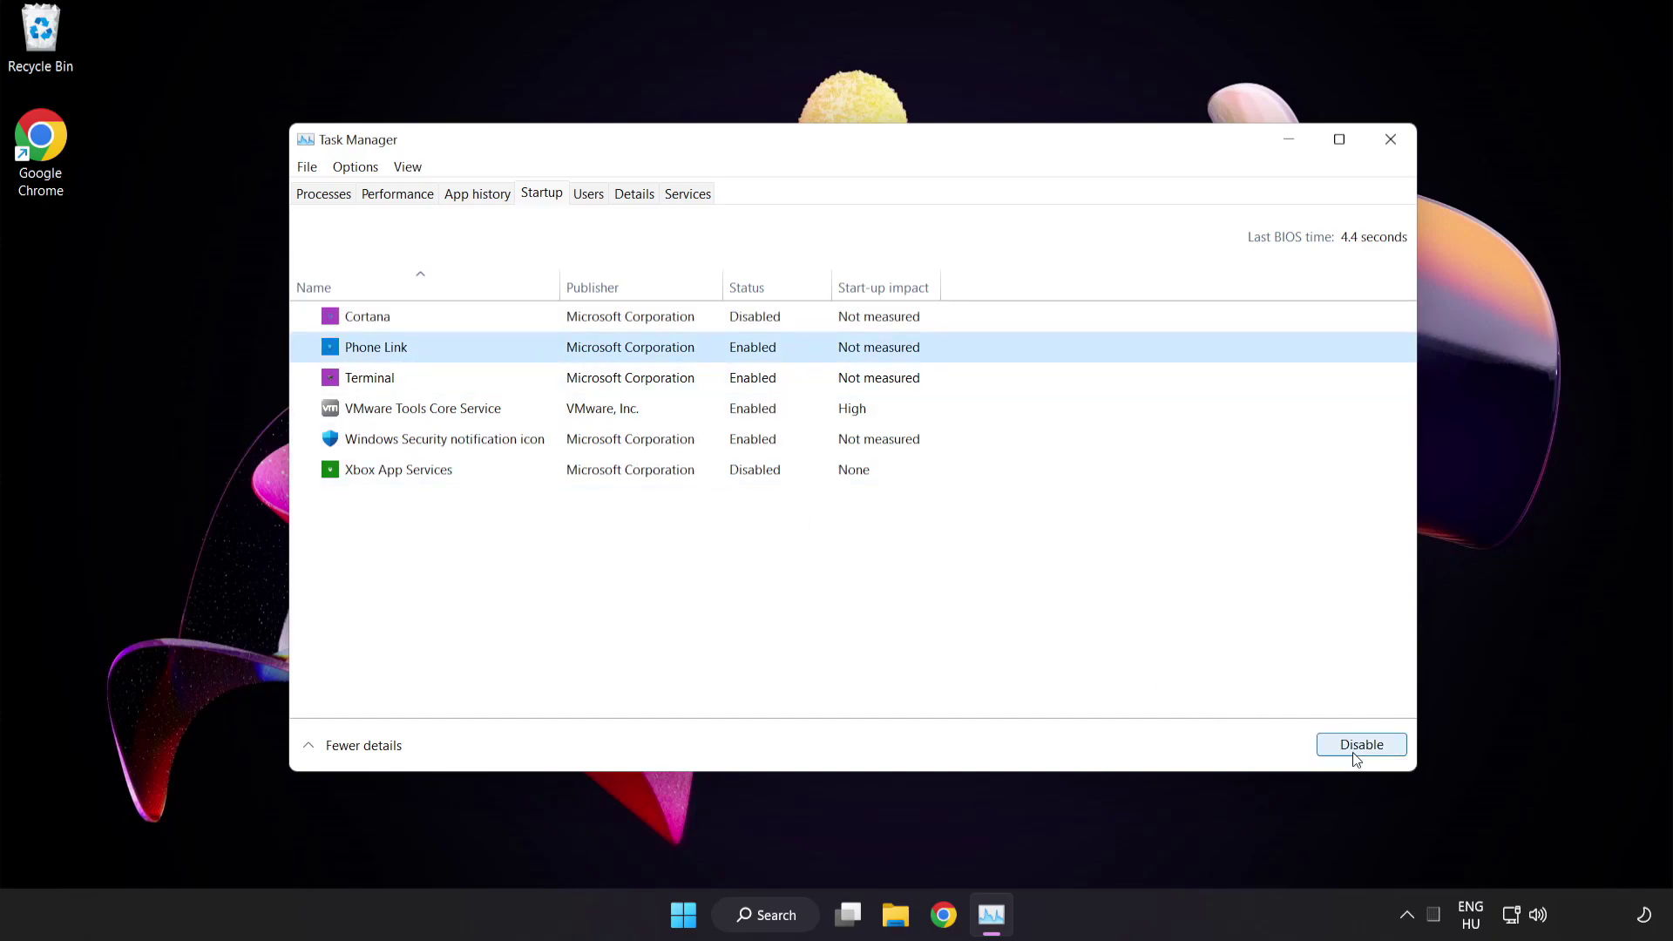
{"action": "left_click", "coordinate": [1355, 749]}
{"action": "left_click", "coordinate": [530, 379]}
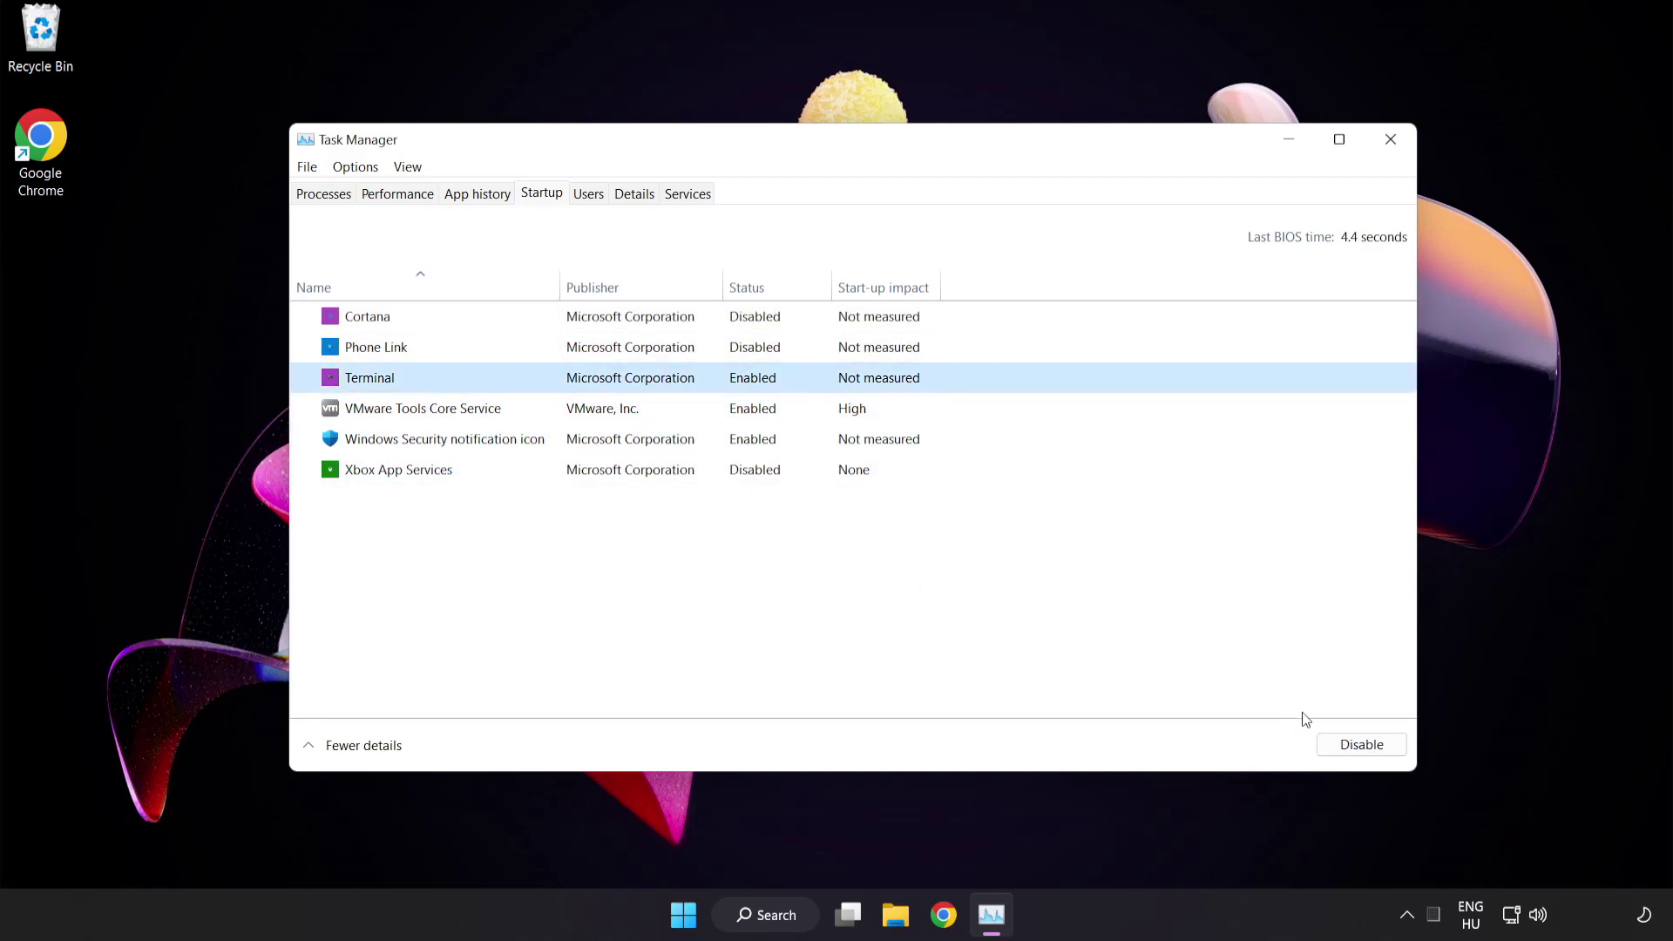
{"action": "left_click", "coordinate": [1356, 745]}
{"action": "left_click", "coordinate": [563, 439]}
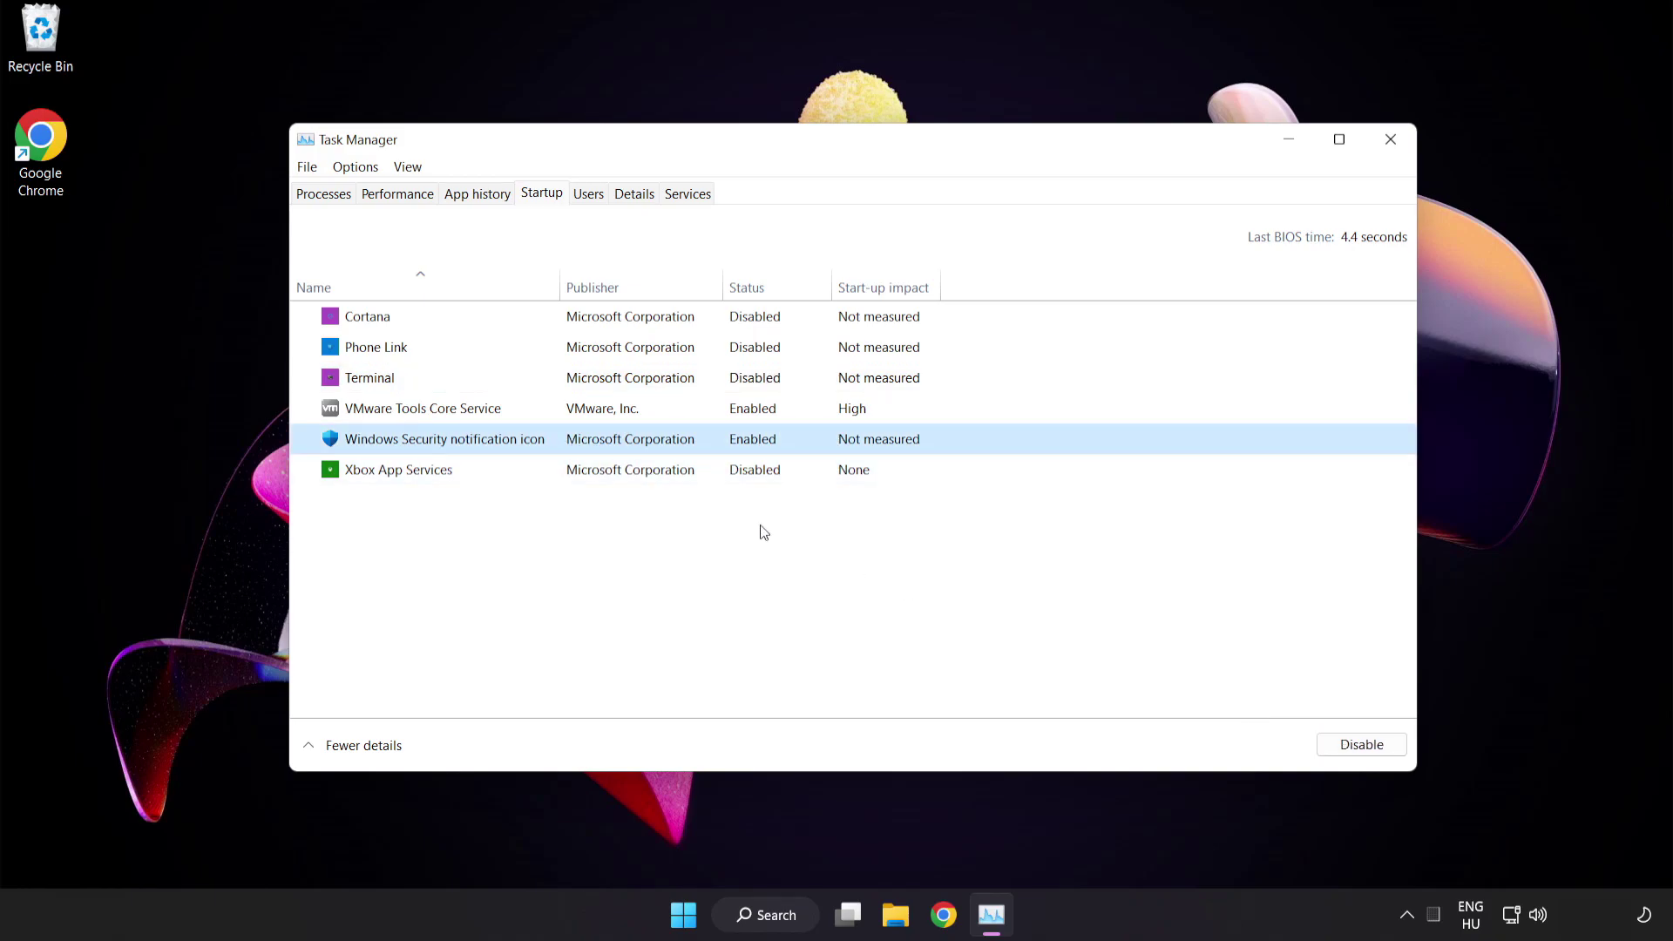
{"action": "left_click", "coordinate": [1351, 748]}
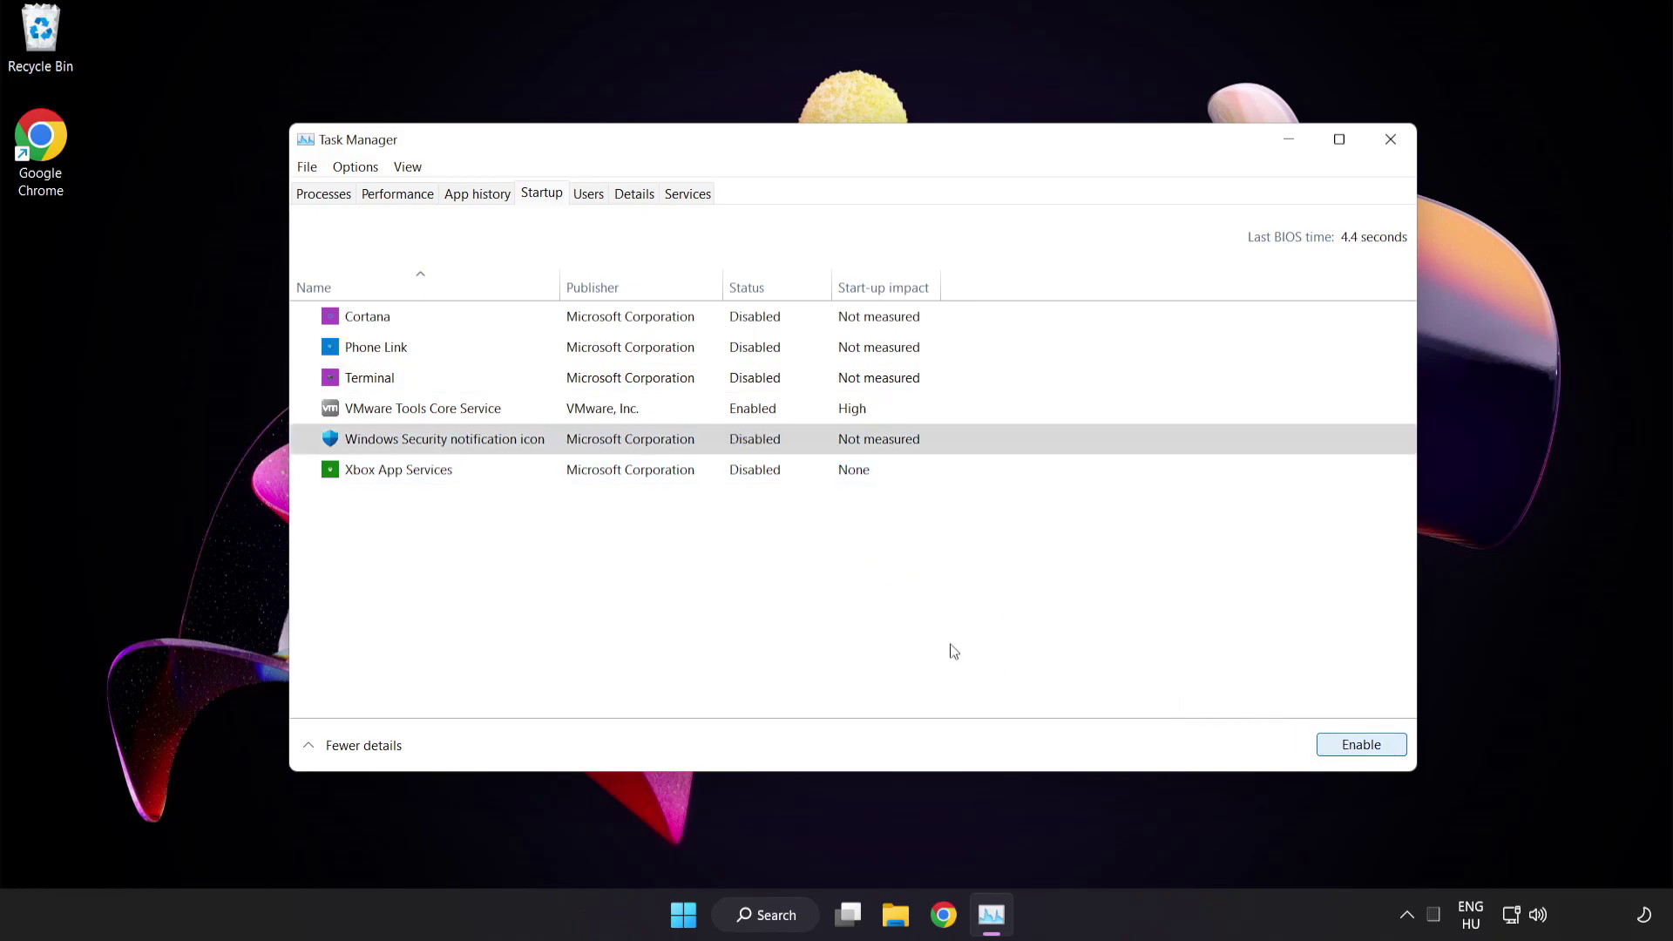
Close Task Manager and launch Command Prompt as administrator from a 'cmd' search.
{"action": "left_click", "coordinate": [1390, 140]}
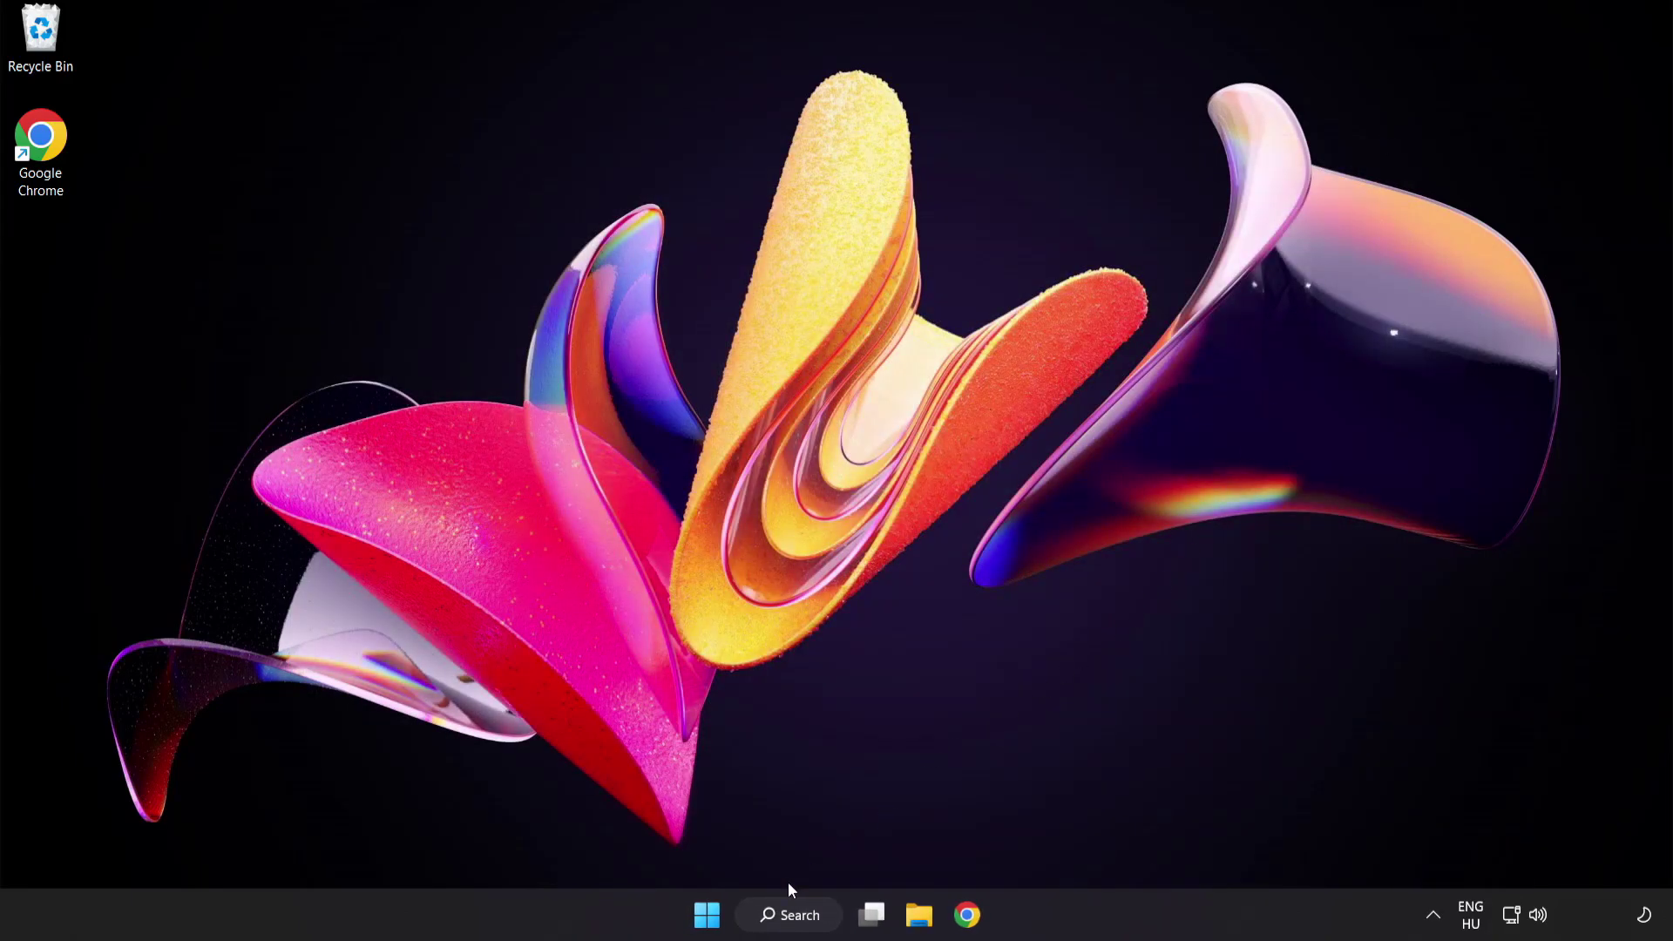
{"action": "left_click", "coordinate": [791, 919]}
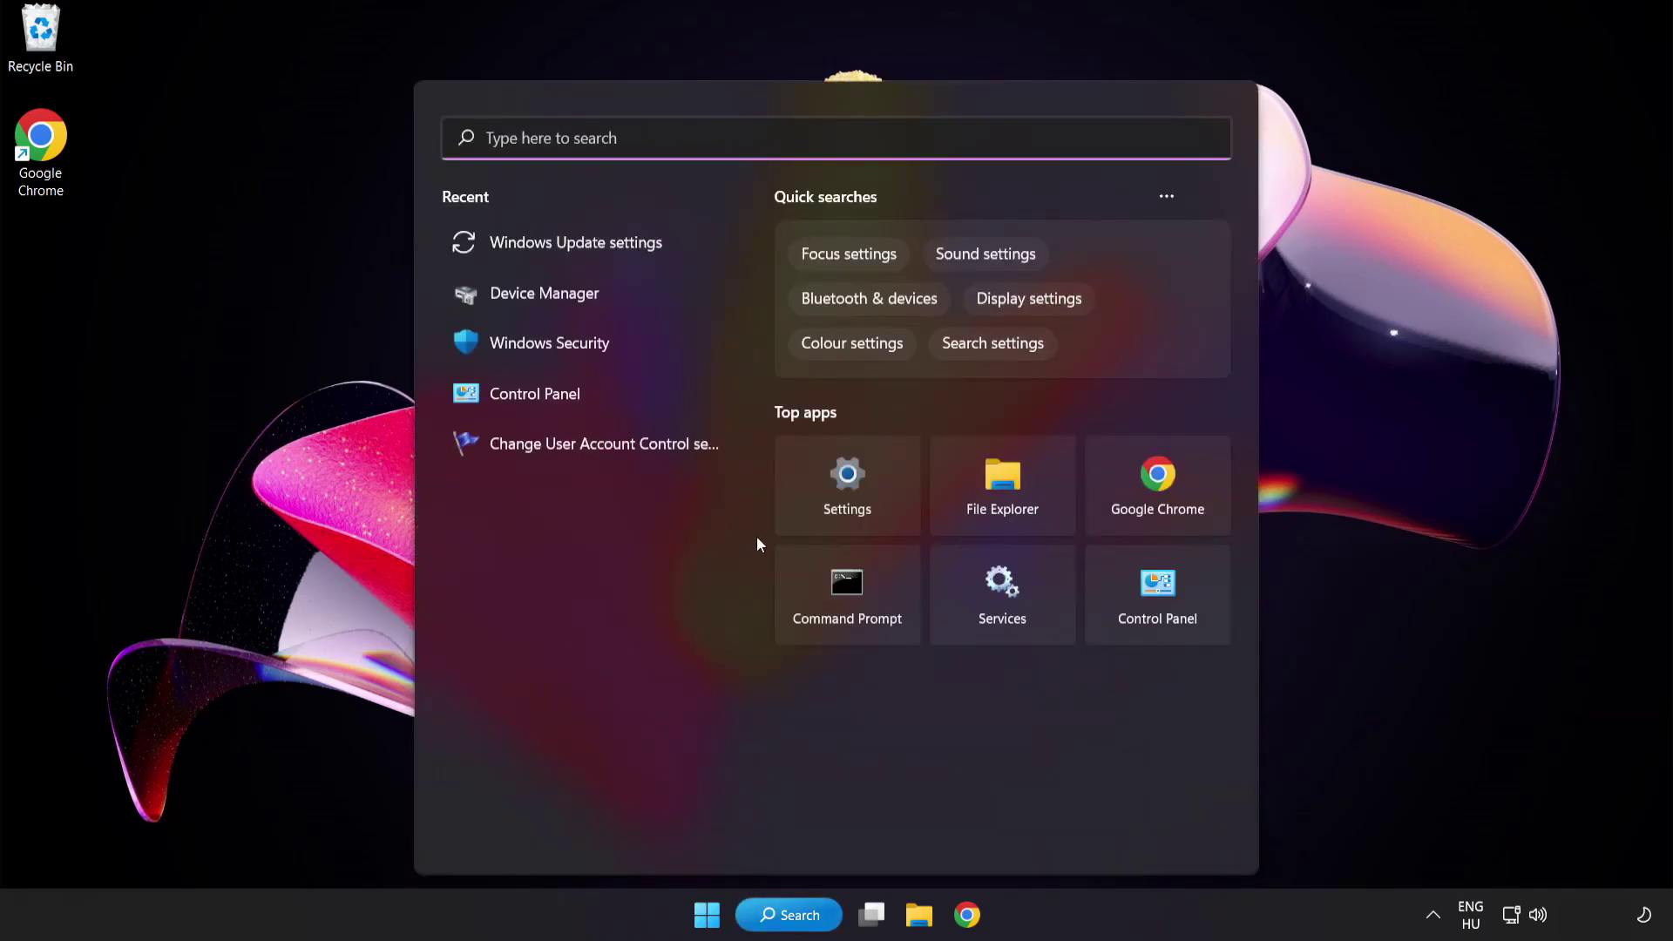
{"action": "type", "text": "cmd"}
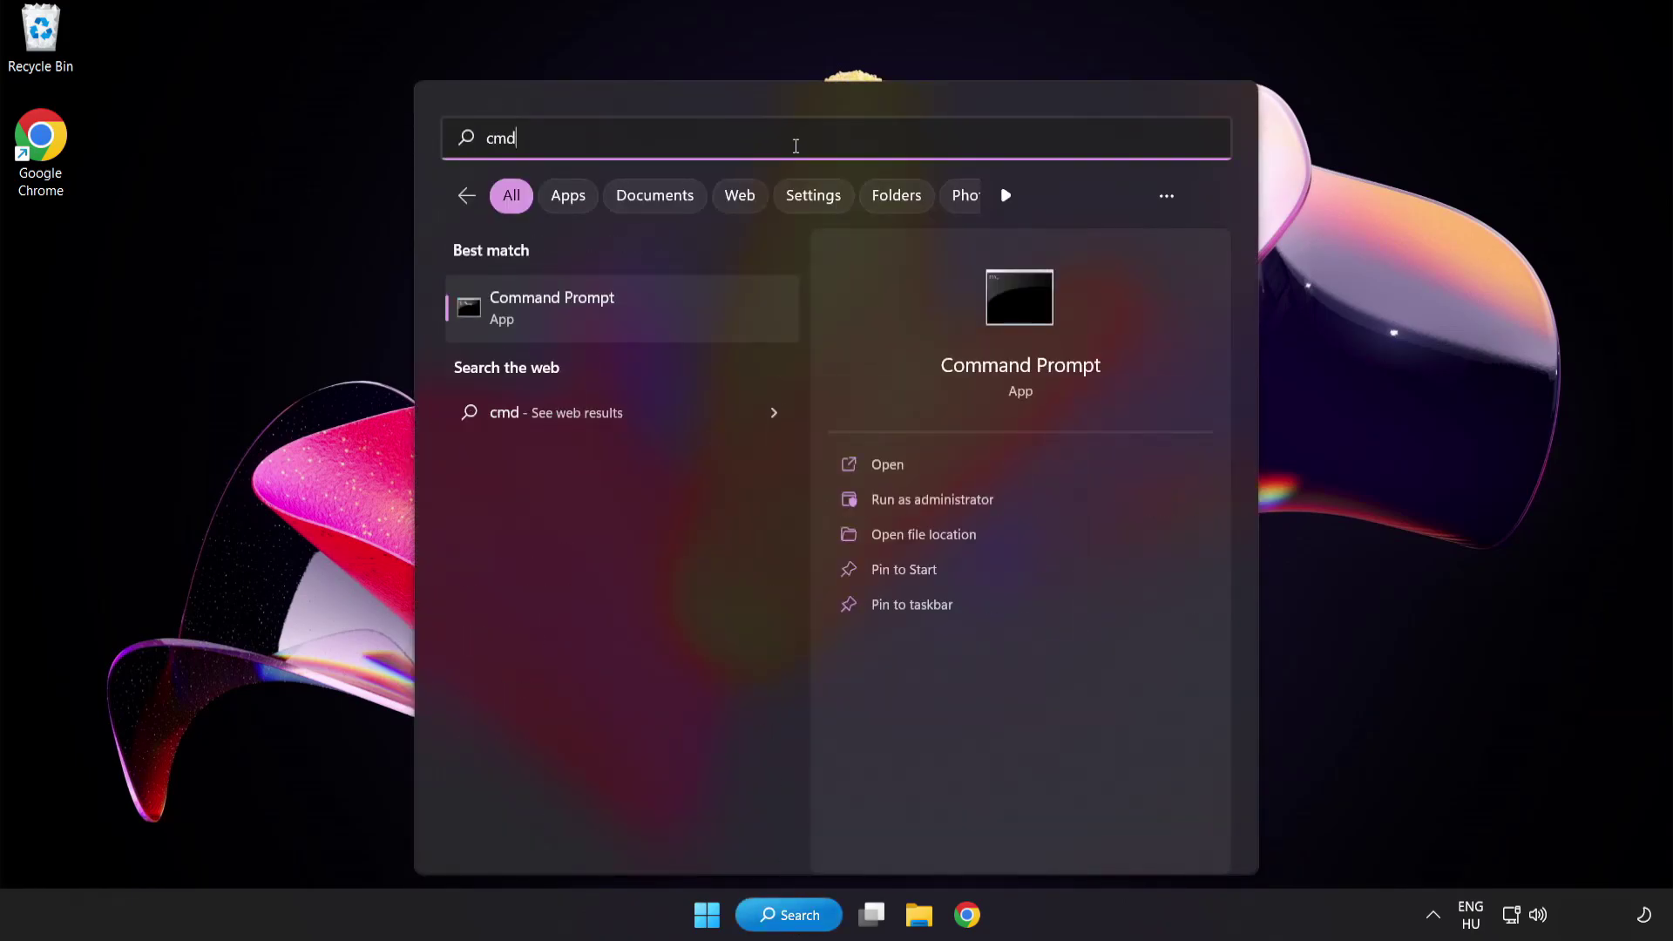
{"action": "right_click", "coordinate": [627, 323]}
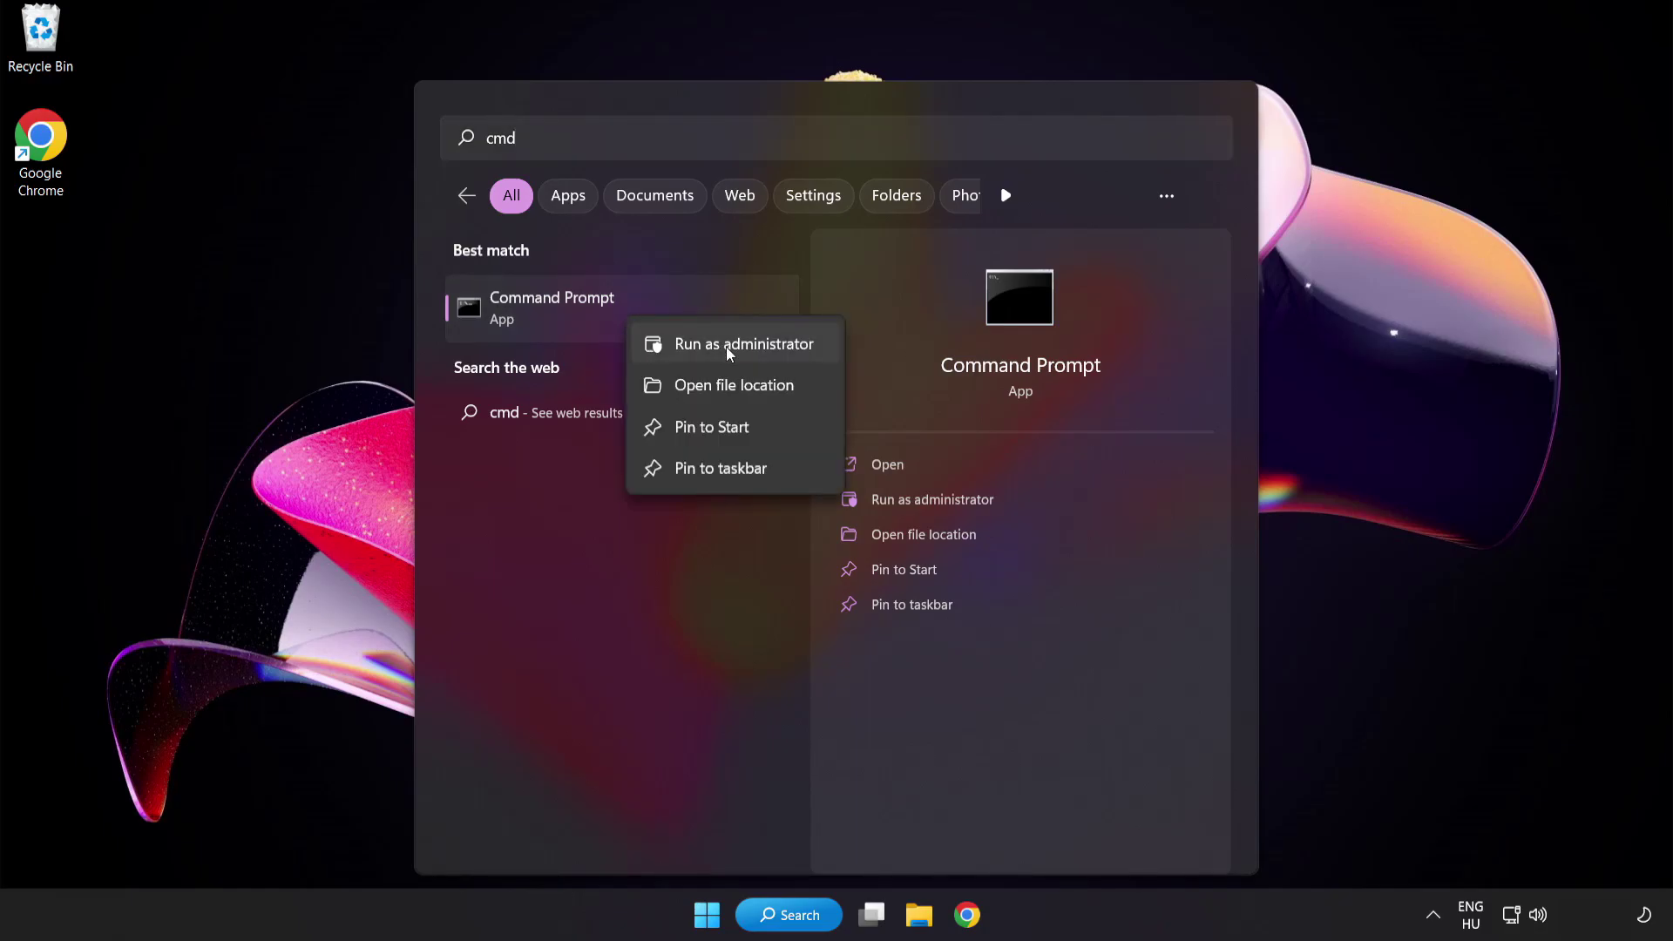
{"action": "left_click", "coordinate": [704, 347]}
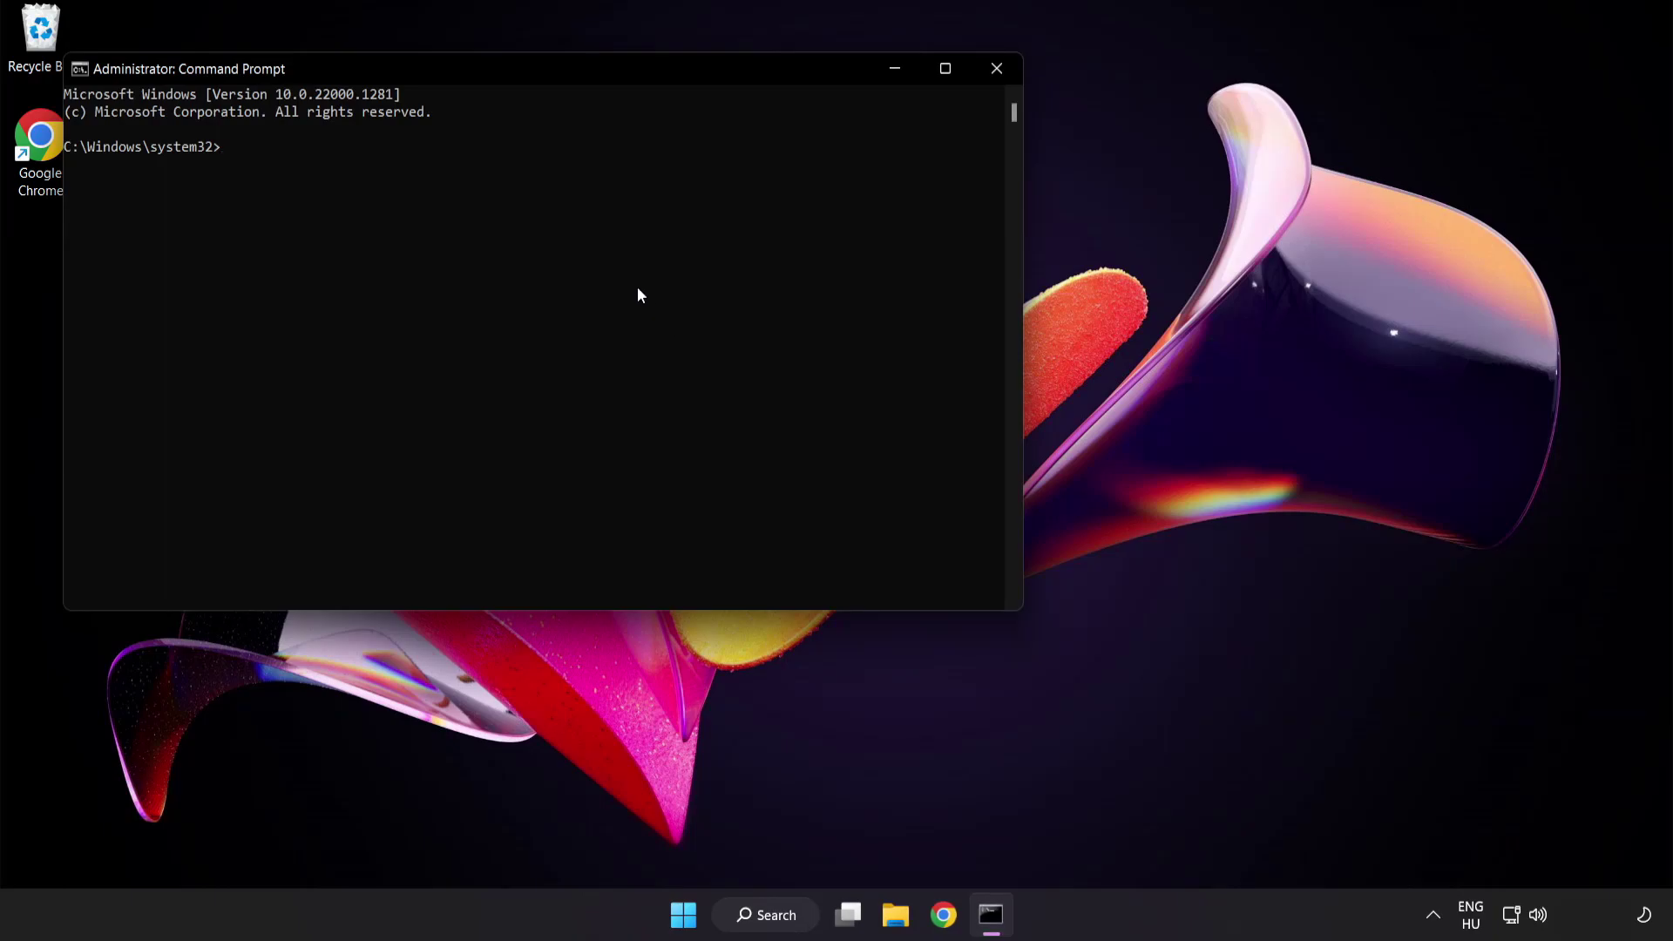
Run sfc /scannow in the centred administrator Command Prompt.
{"action": "left_click_drag", "start_coordinate": [477, 75], "coordinate": [728, 168]}
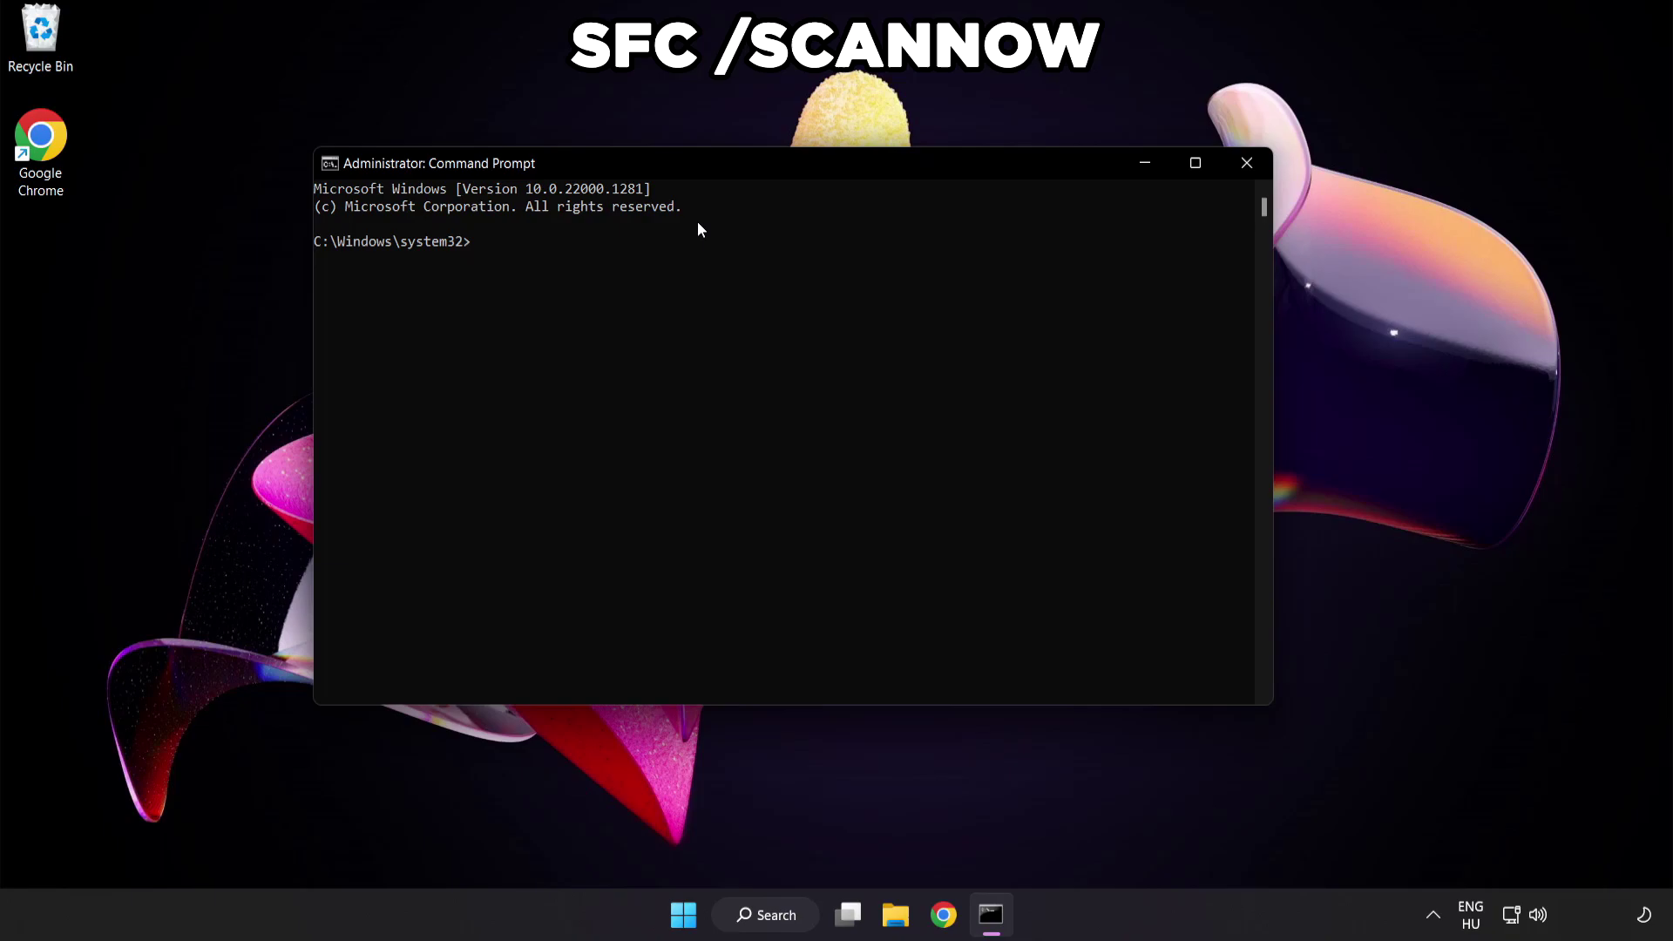
{"action": "type", "text": "sfc /scannow"}
{"action": "key", "text": "Return"}
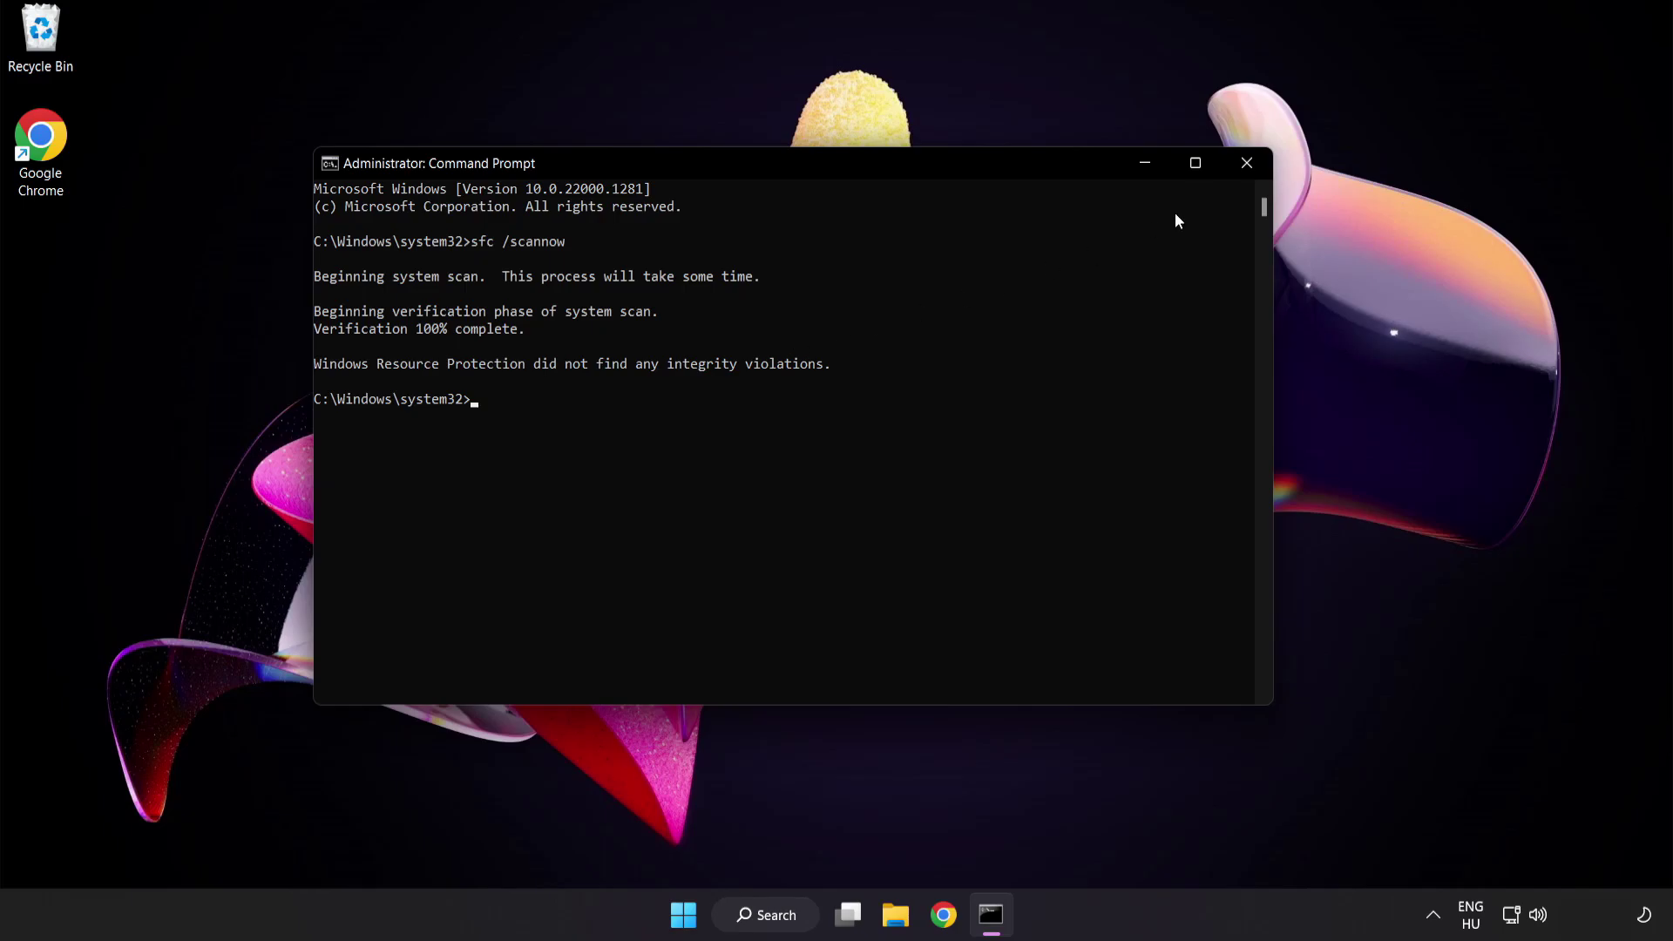
Close Command Prompt and bring up the Start menu's power options.
{"action": "left_click", "coordinate": [1244, 166]}
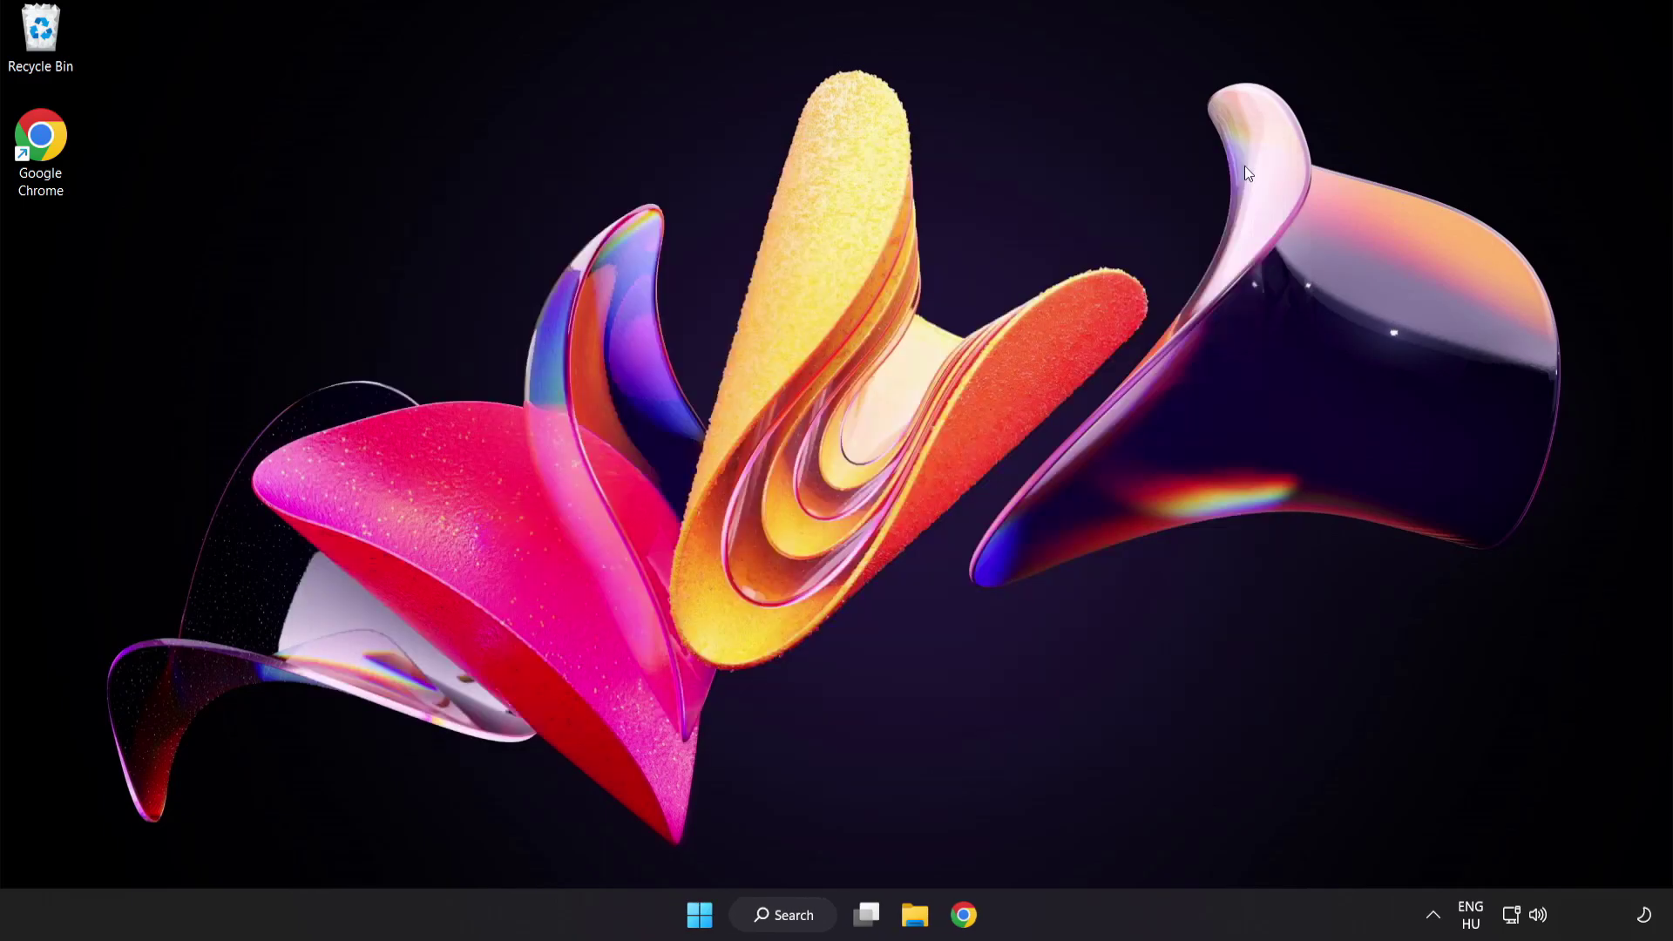
{"action": "left_click", "coordinate": [706, 914]}
{"action": "left_click", "coordinate": [1108, 841]}
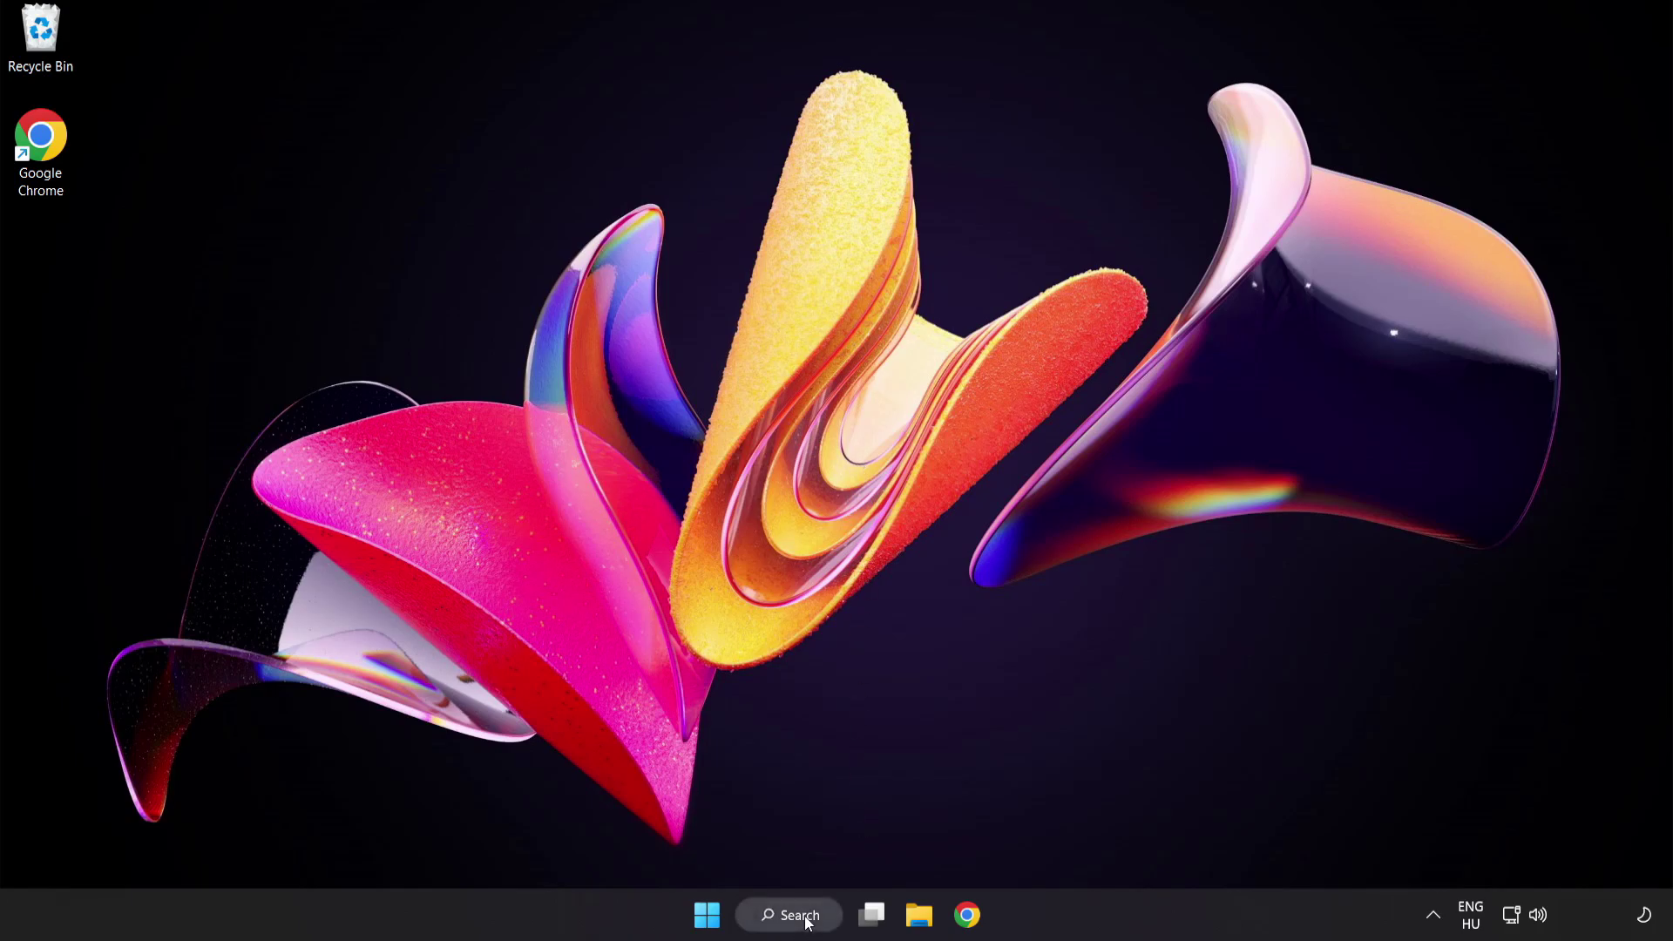
Open Windows Security via a 'security' search, go to Virus & threat protection settings, and scroll to Exclusions.
{"action": "left_click", "coordinate": [807, 922]}
{"action": "type", "text": "se"}
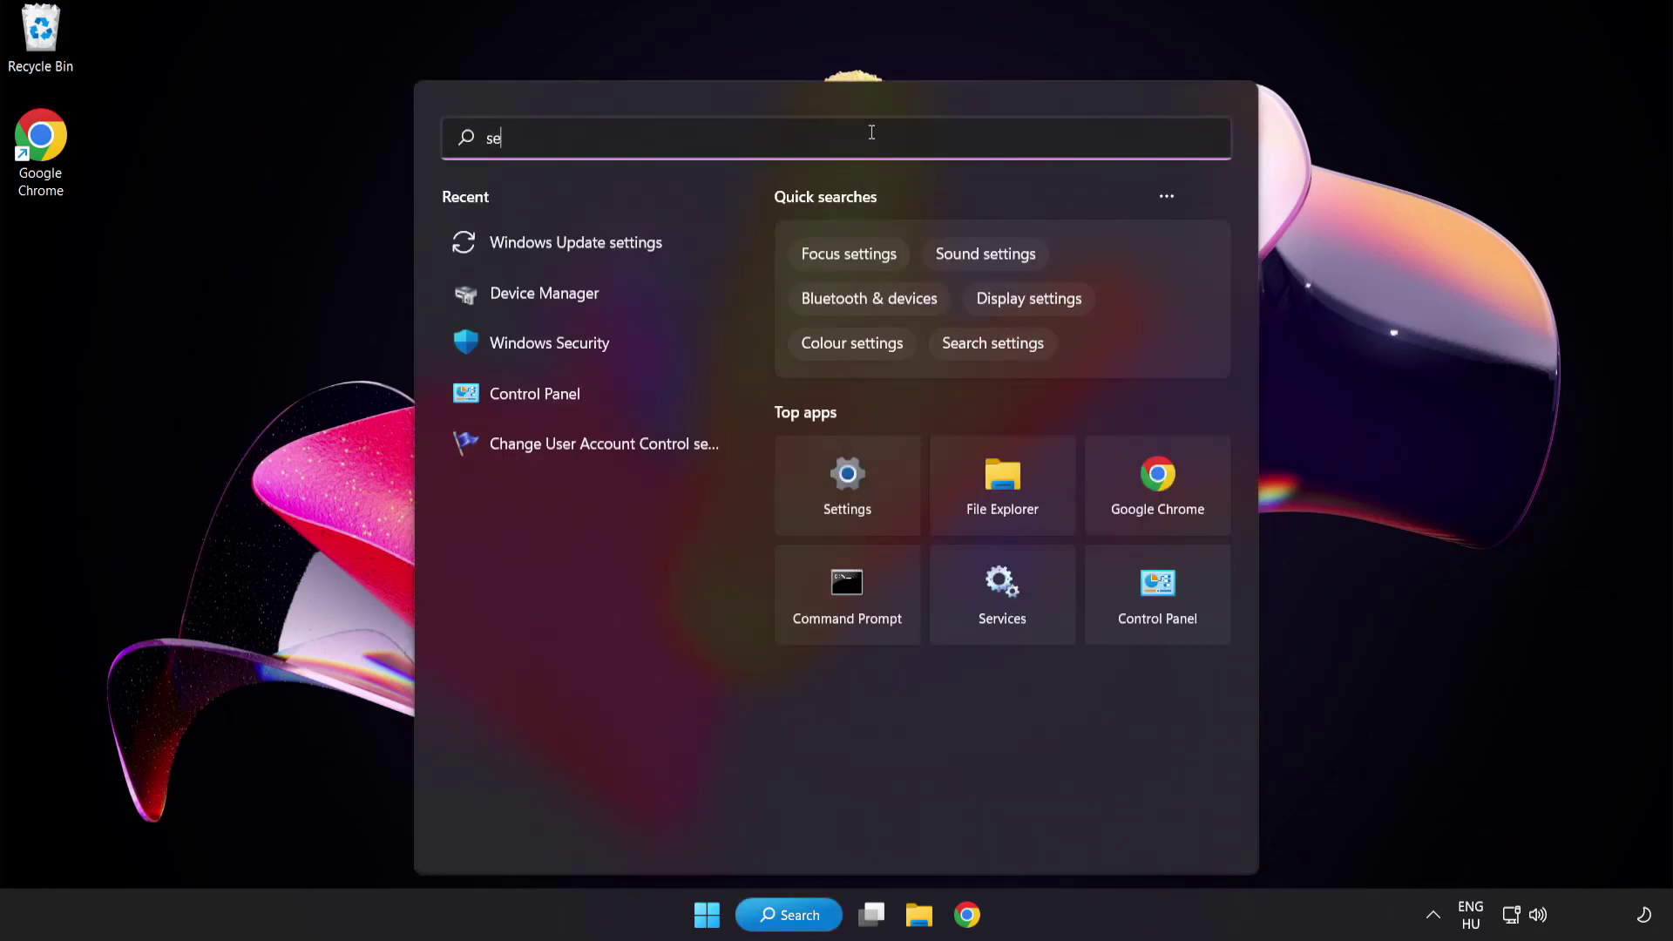
{"action": "type", "text": "curity"}
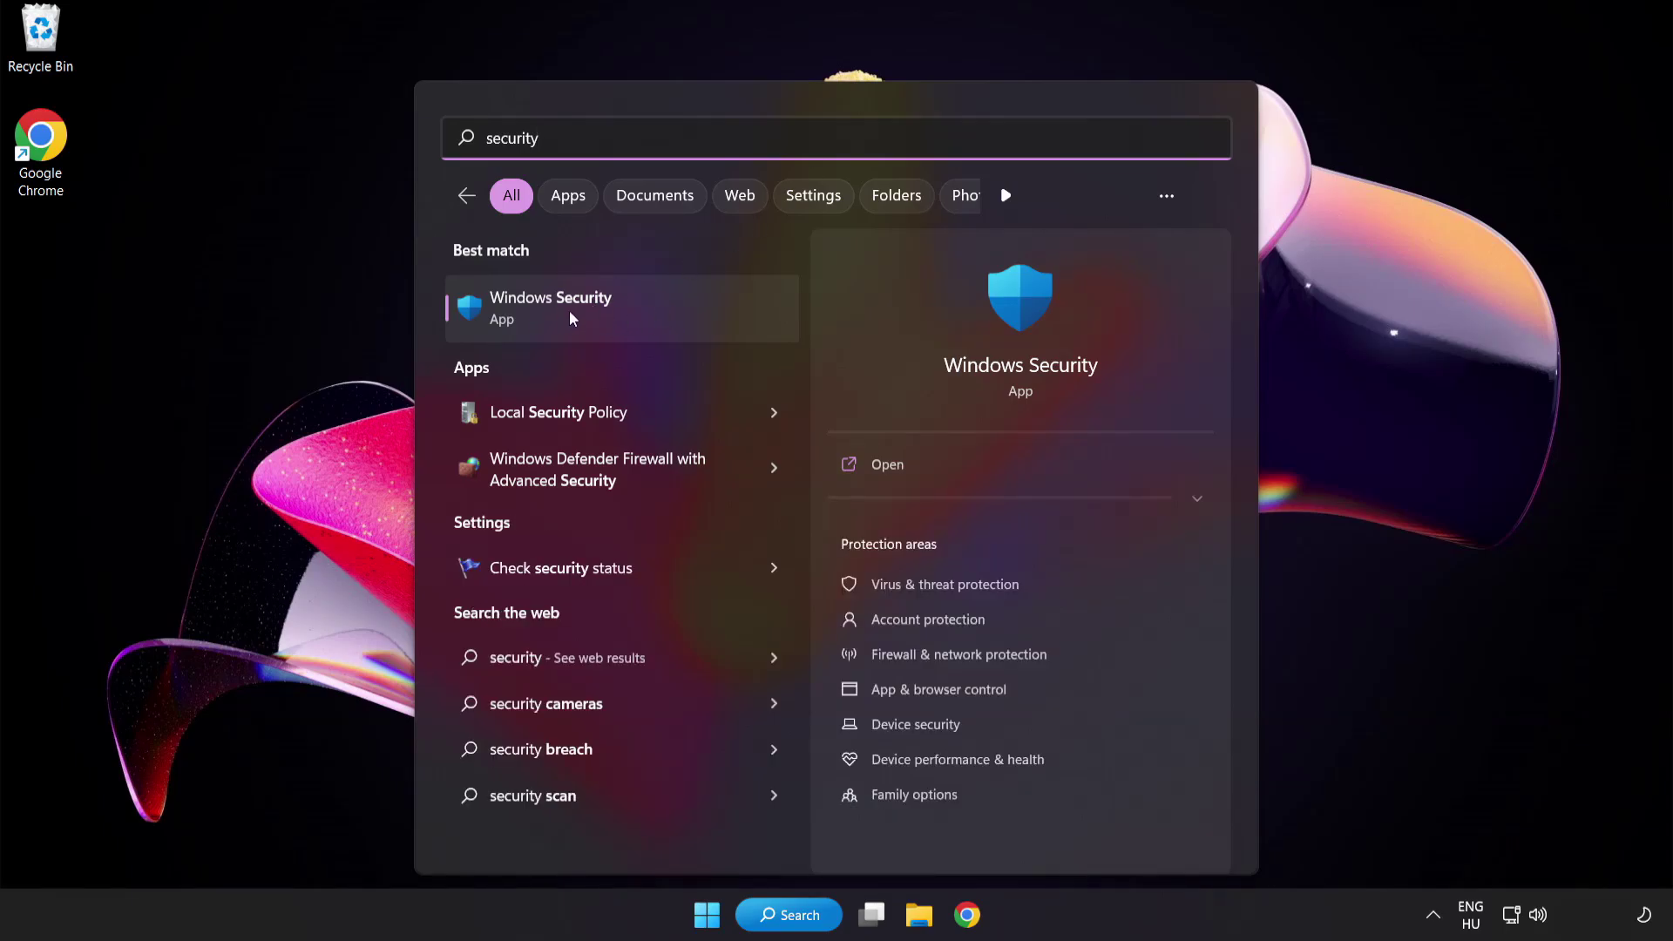
{"action": "left_click", "coordinate": [632, 305]}
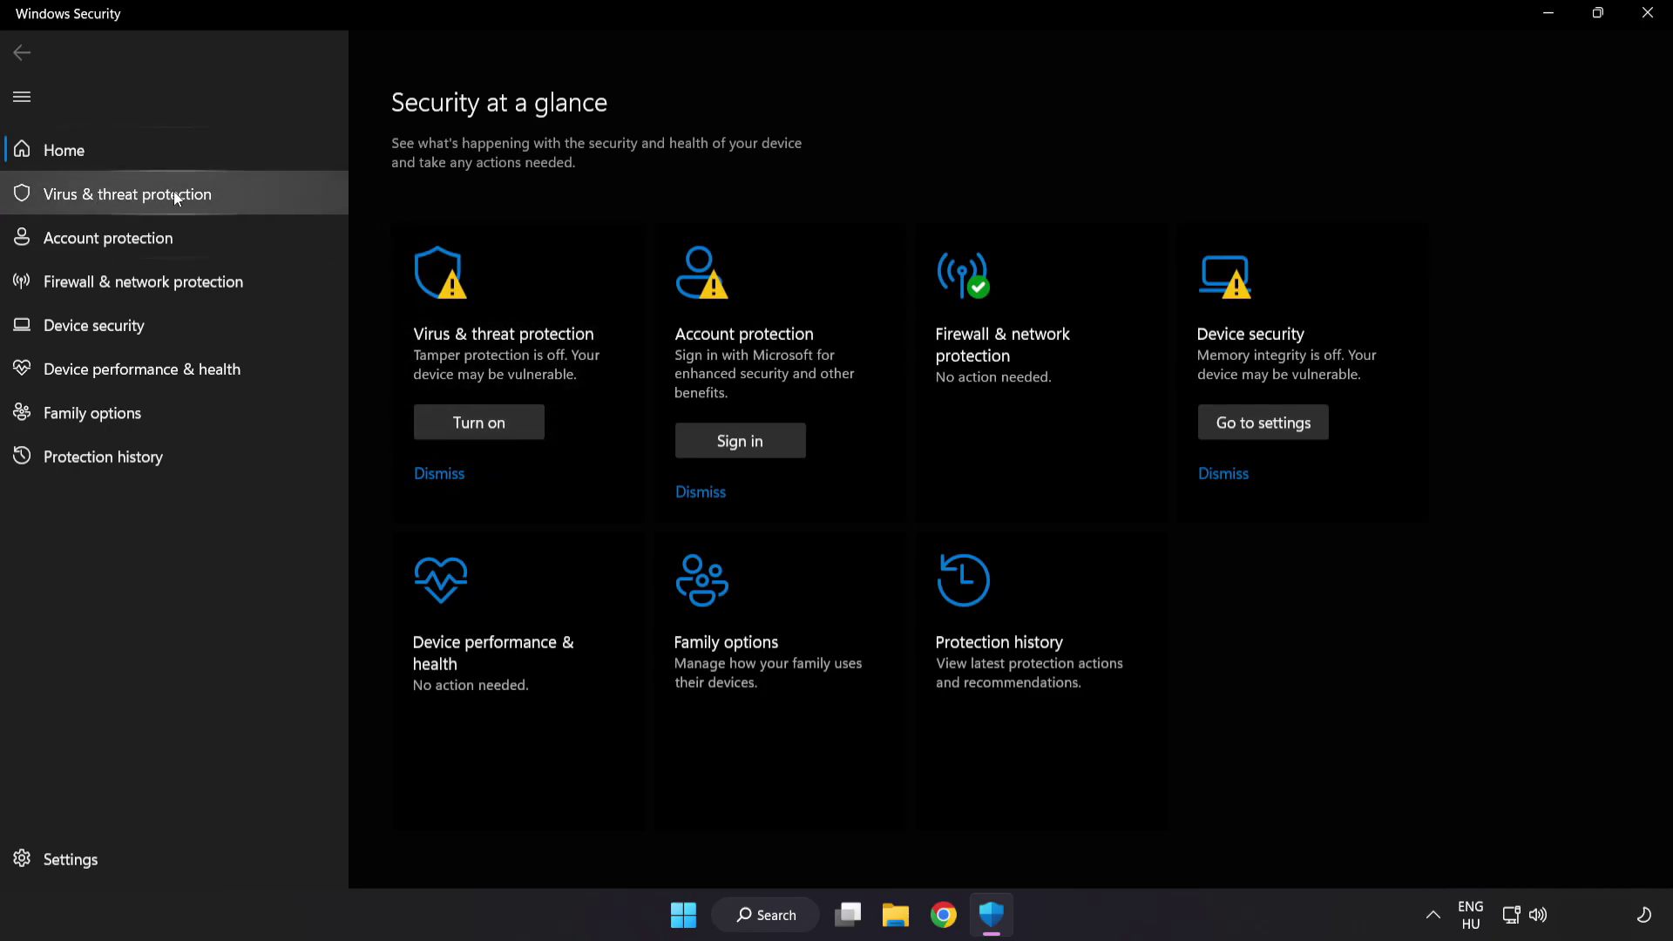
{"action": "left_click", "coordinate": [255, 199]}
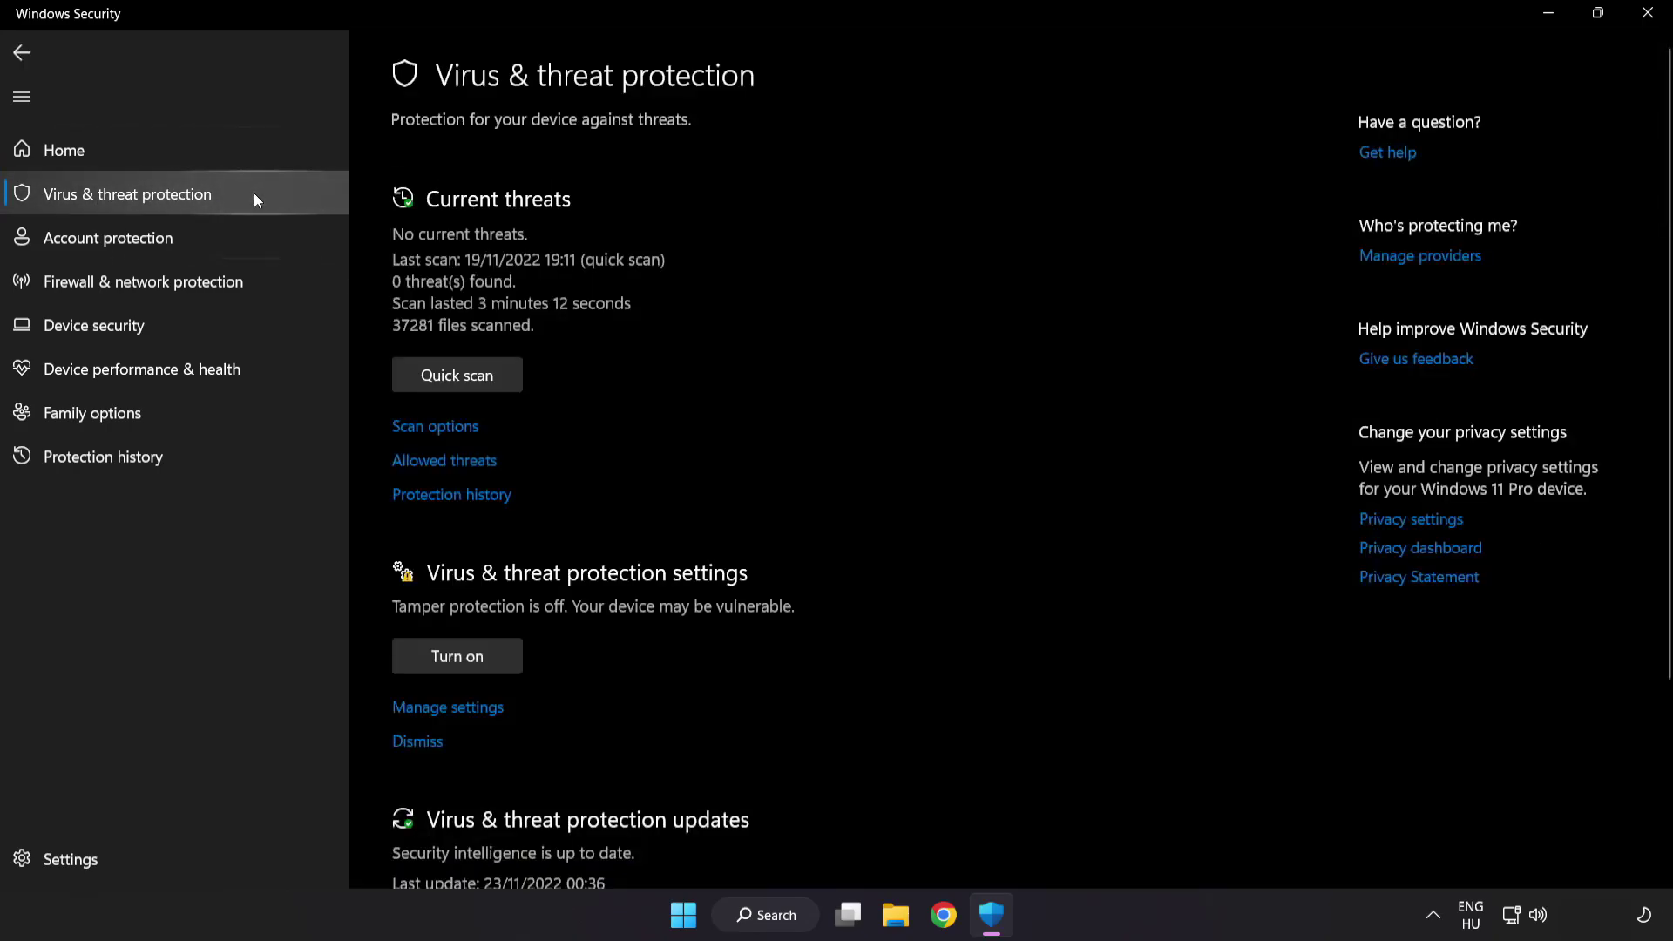
{"action": "scroll", "coordinate": [1058, 255], "scroll_direction": "down", "scroll_amount": 3}
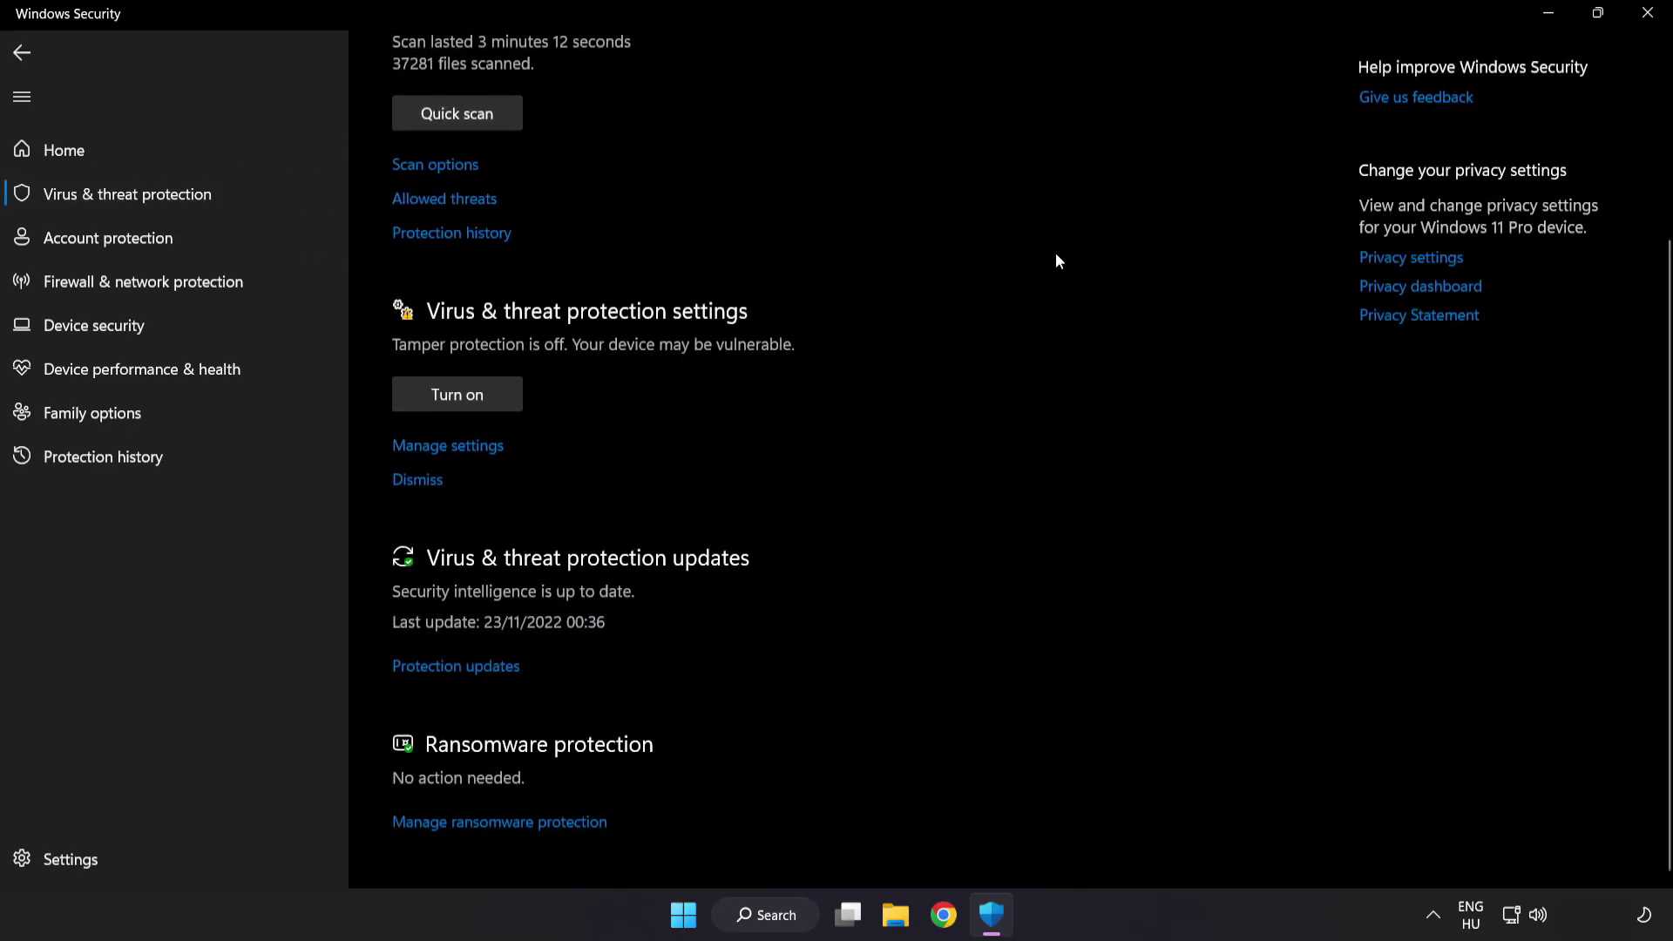
{"action": "left_click", "coordinate": [459, 447]}
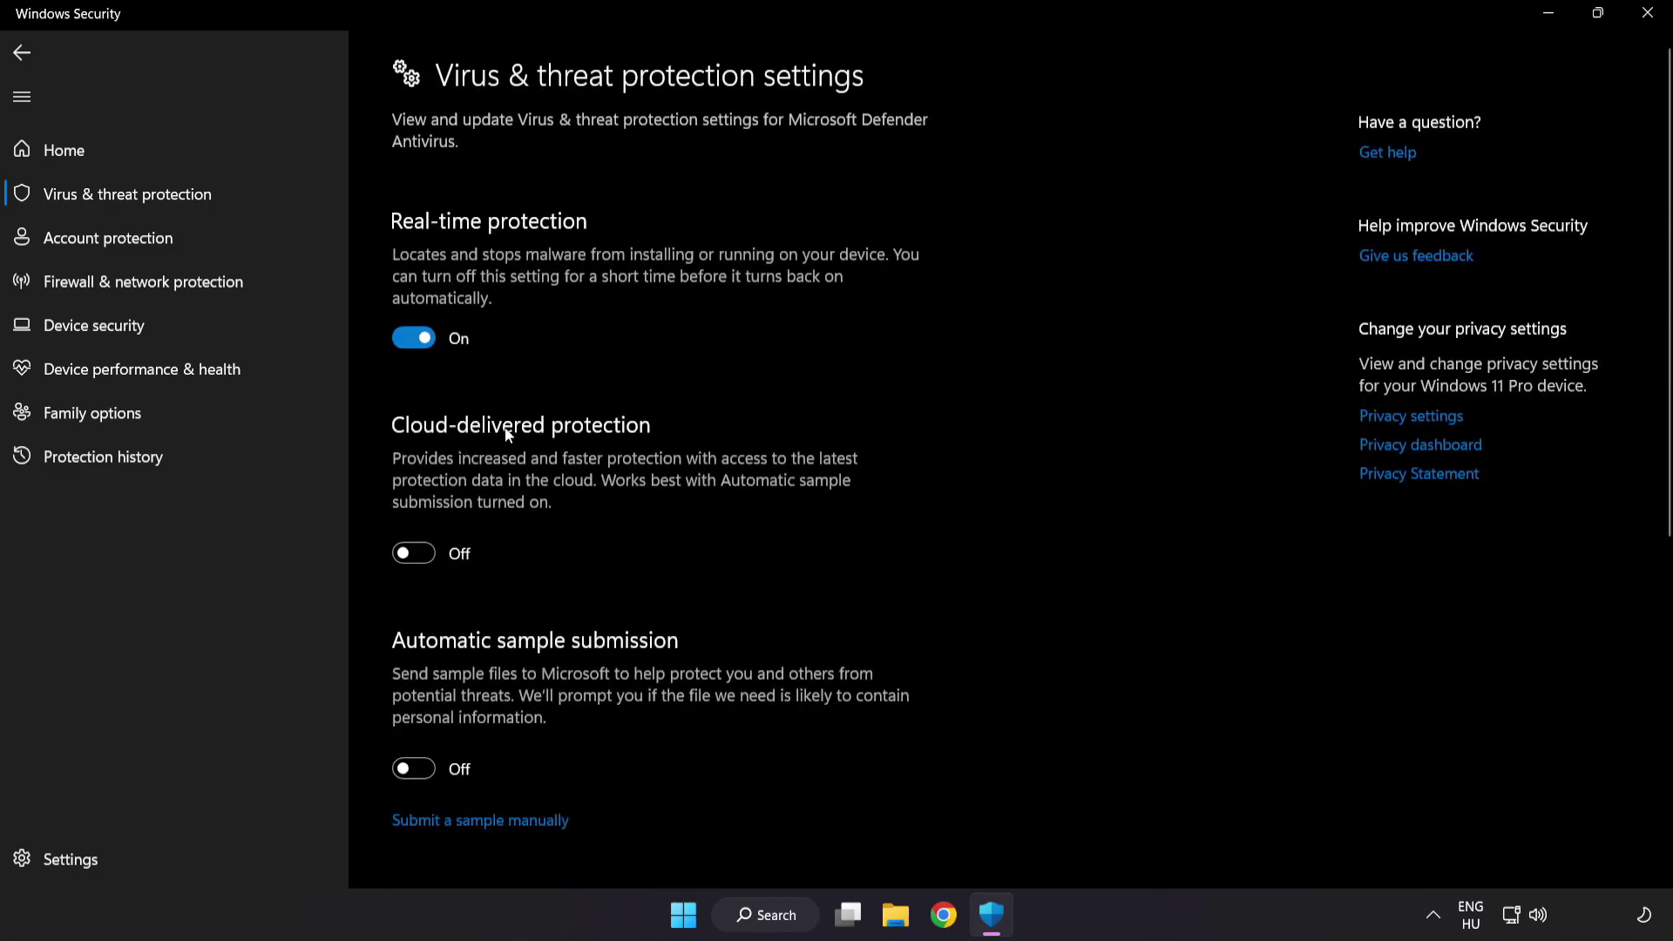
{"action": "scroll", "coordinate": [973, 457], "scroll_direction": "down", "scroll_amount": 6}
{"action": "scroll", "coordinate": [973, 460], "scroll_direction": "down", "scroll_amount": 1}
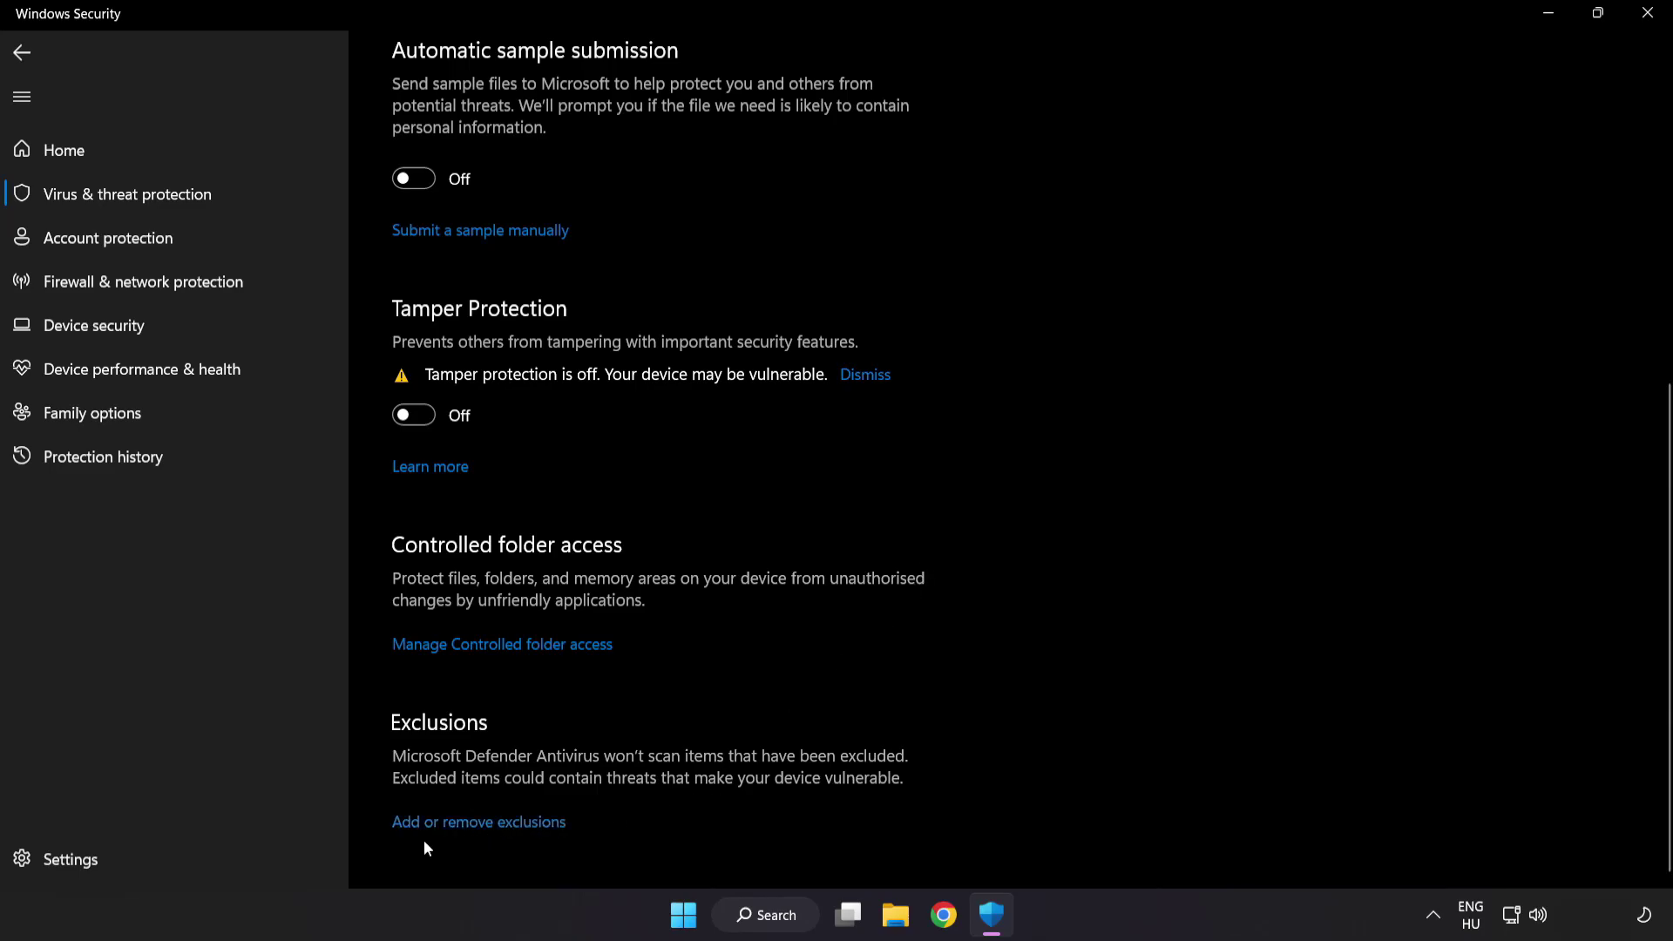
Start adding a File exclusion and navigate the file picker up to This PC.
{"action": "left_click", "coordinate": [488, 824]}
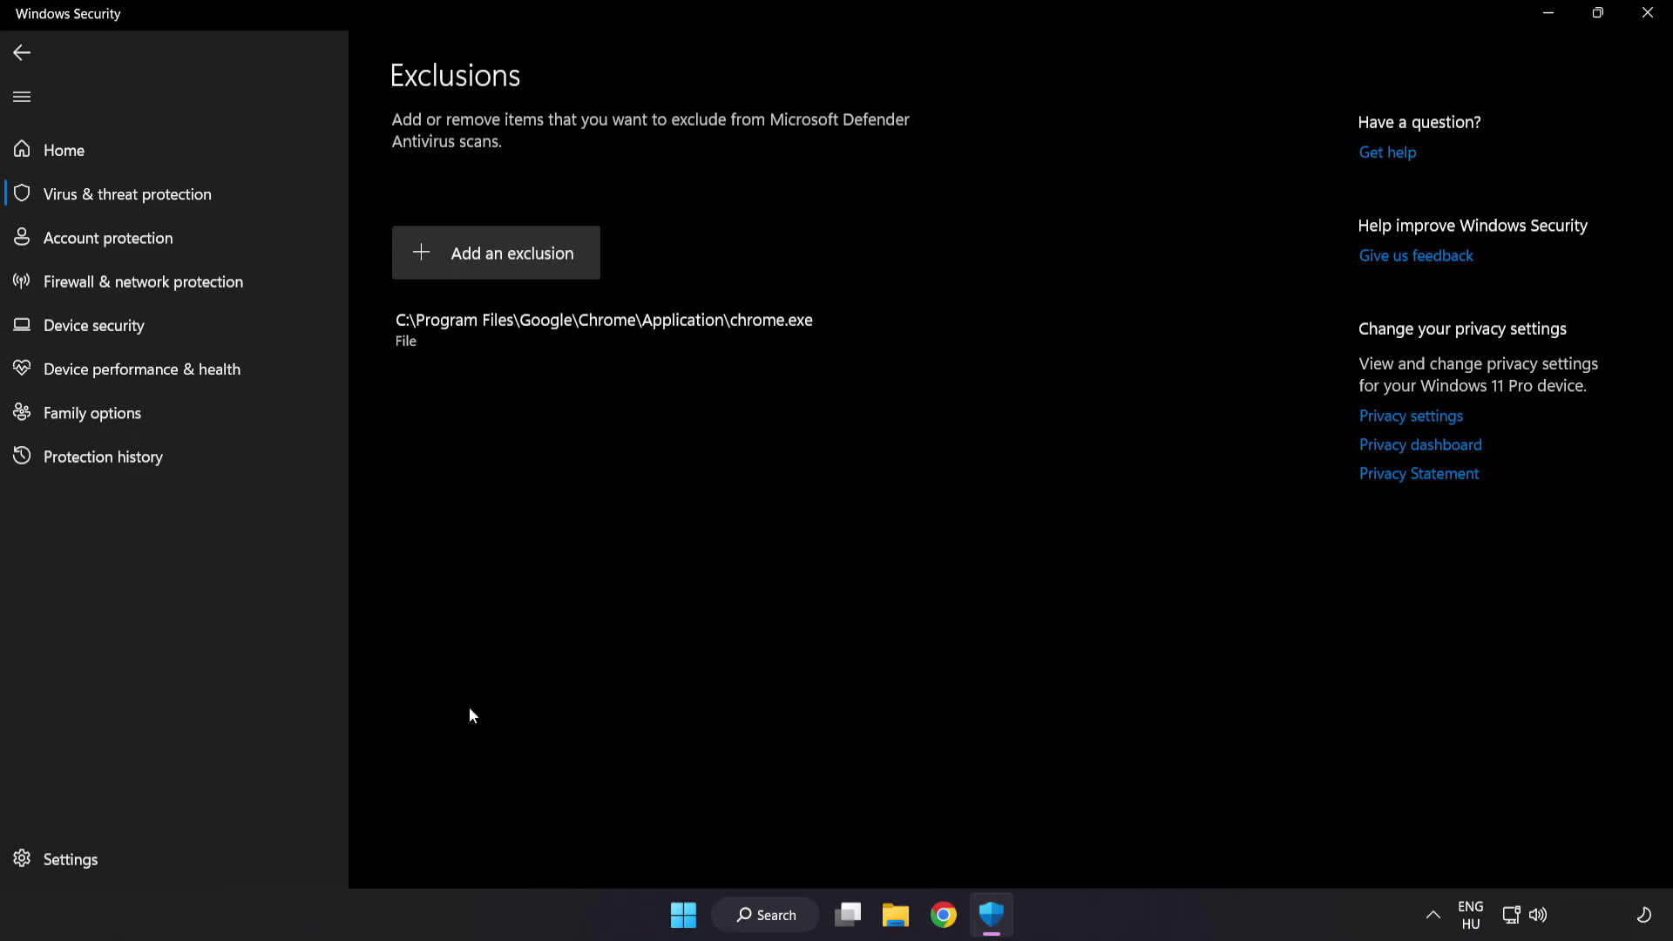
{"action": "left_click", "coordinate": [501, 269]}
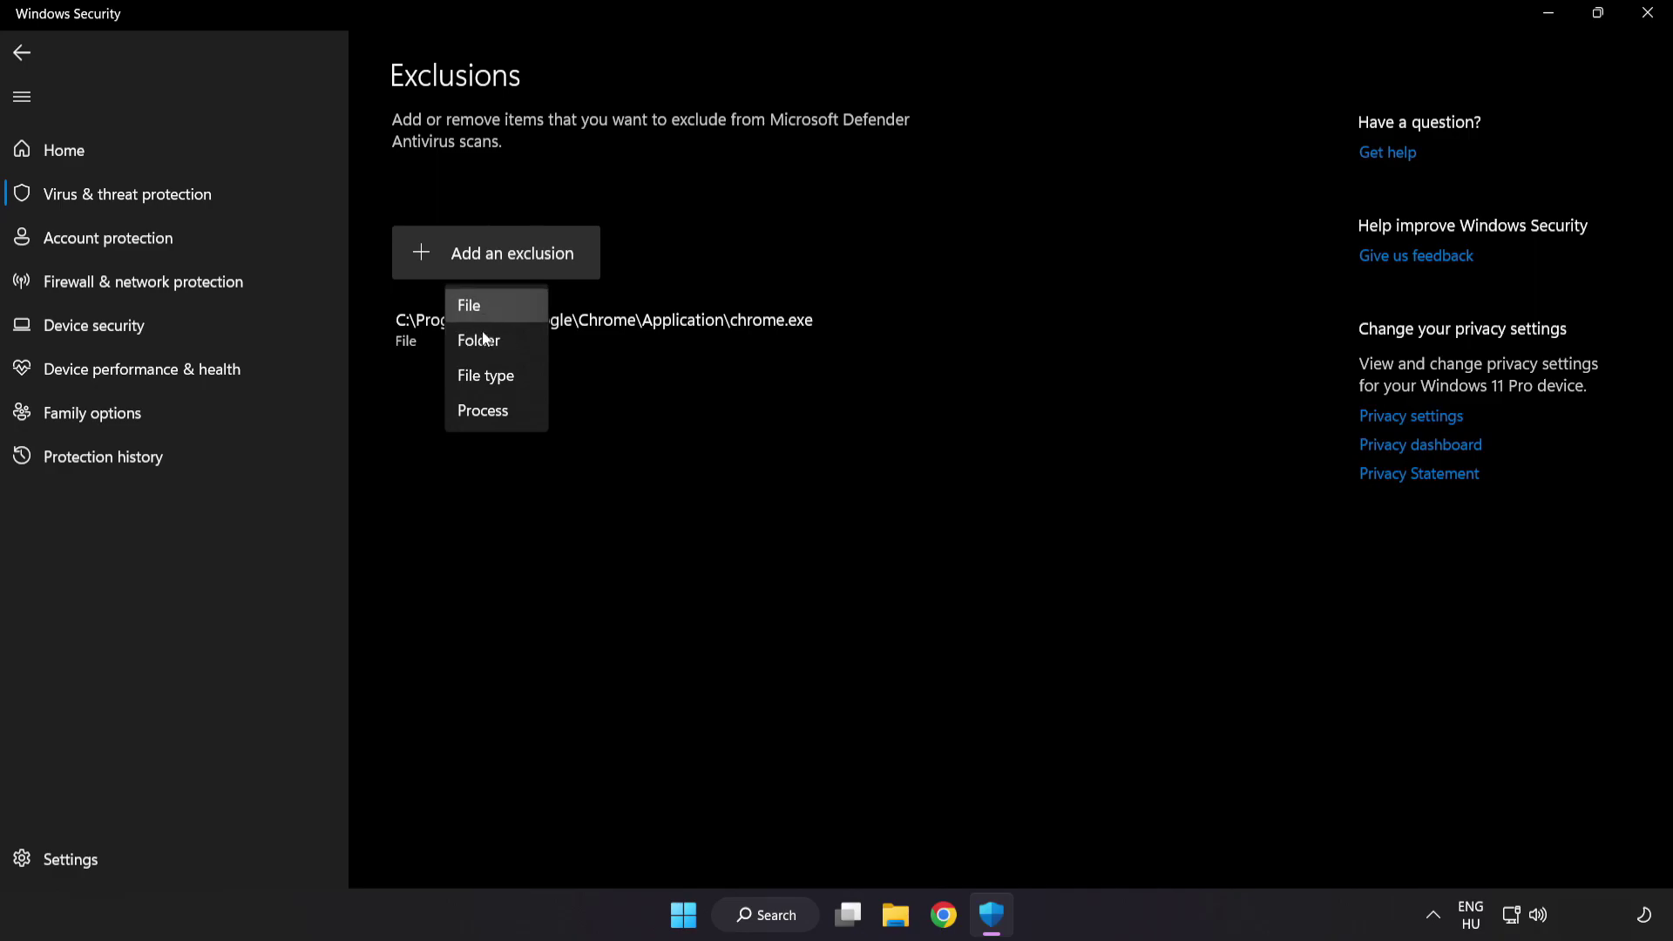
{"action": "left_click", "coordinate": [486, 307]}
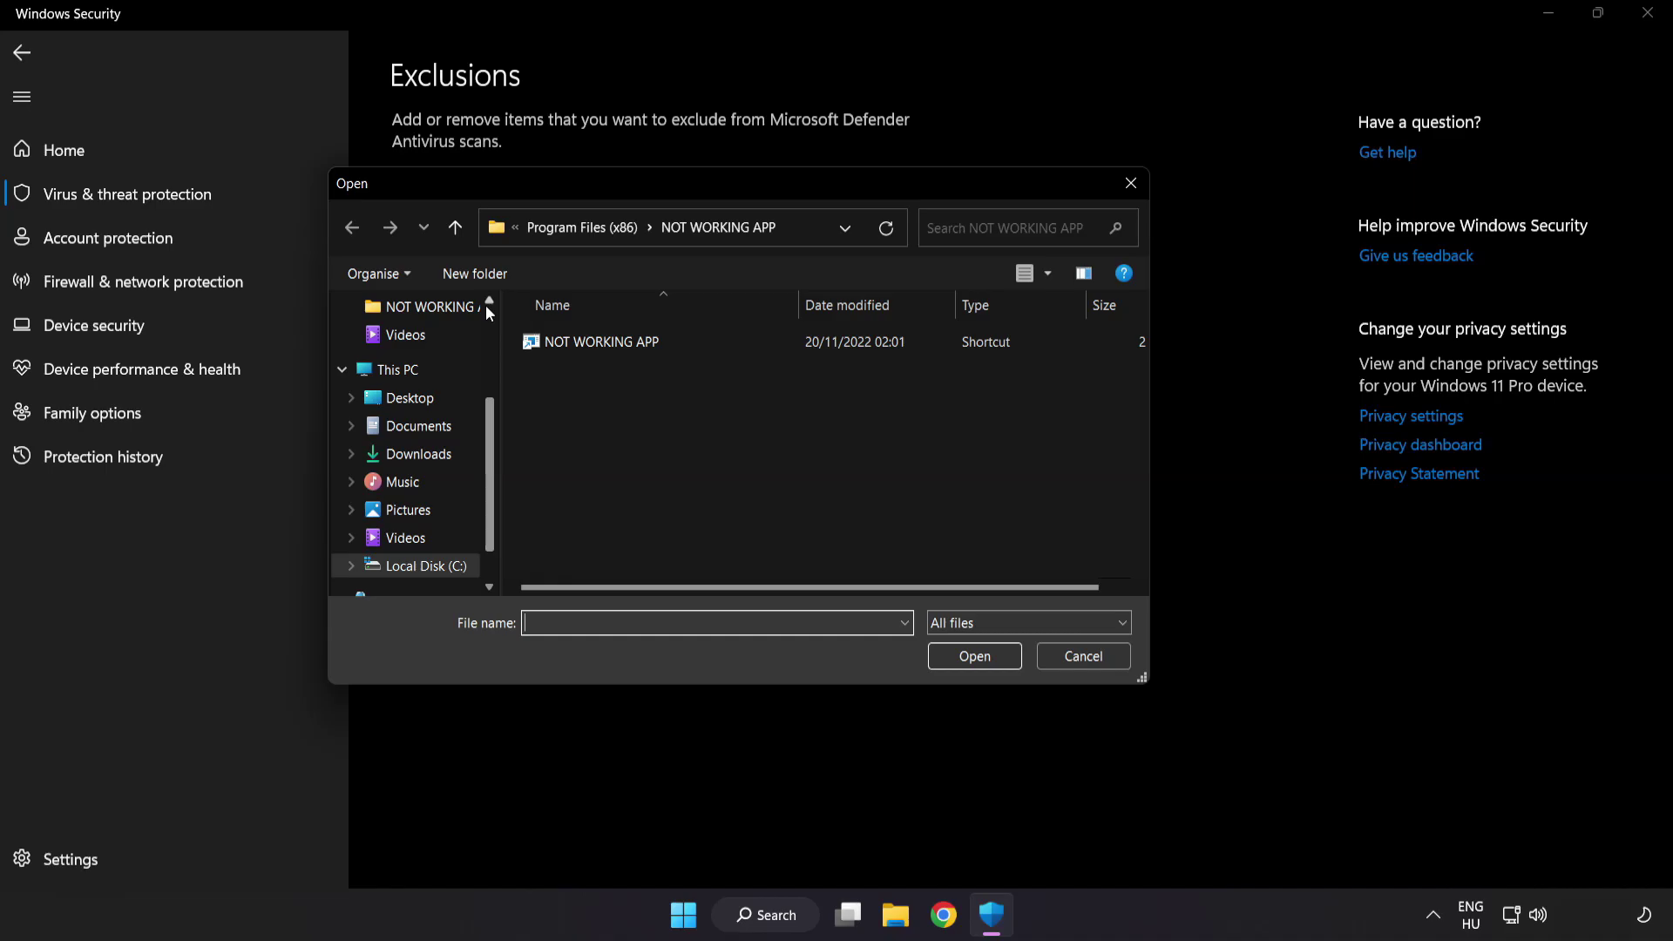
{"action": "left_click", "coordinate": [536, 230]}
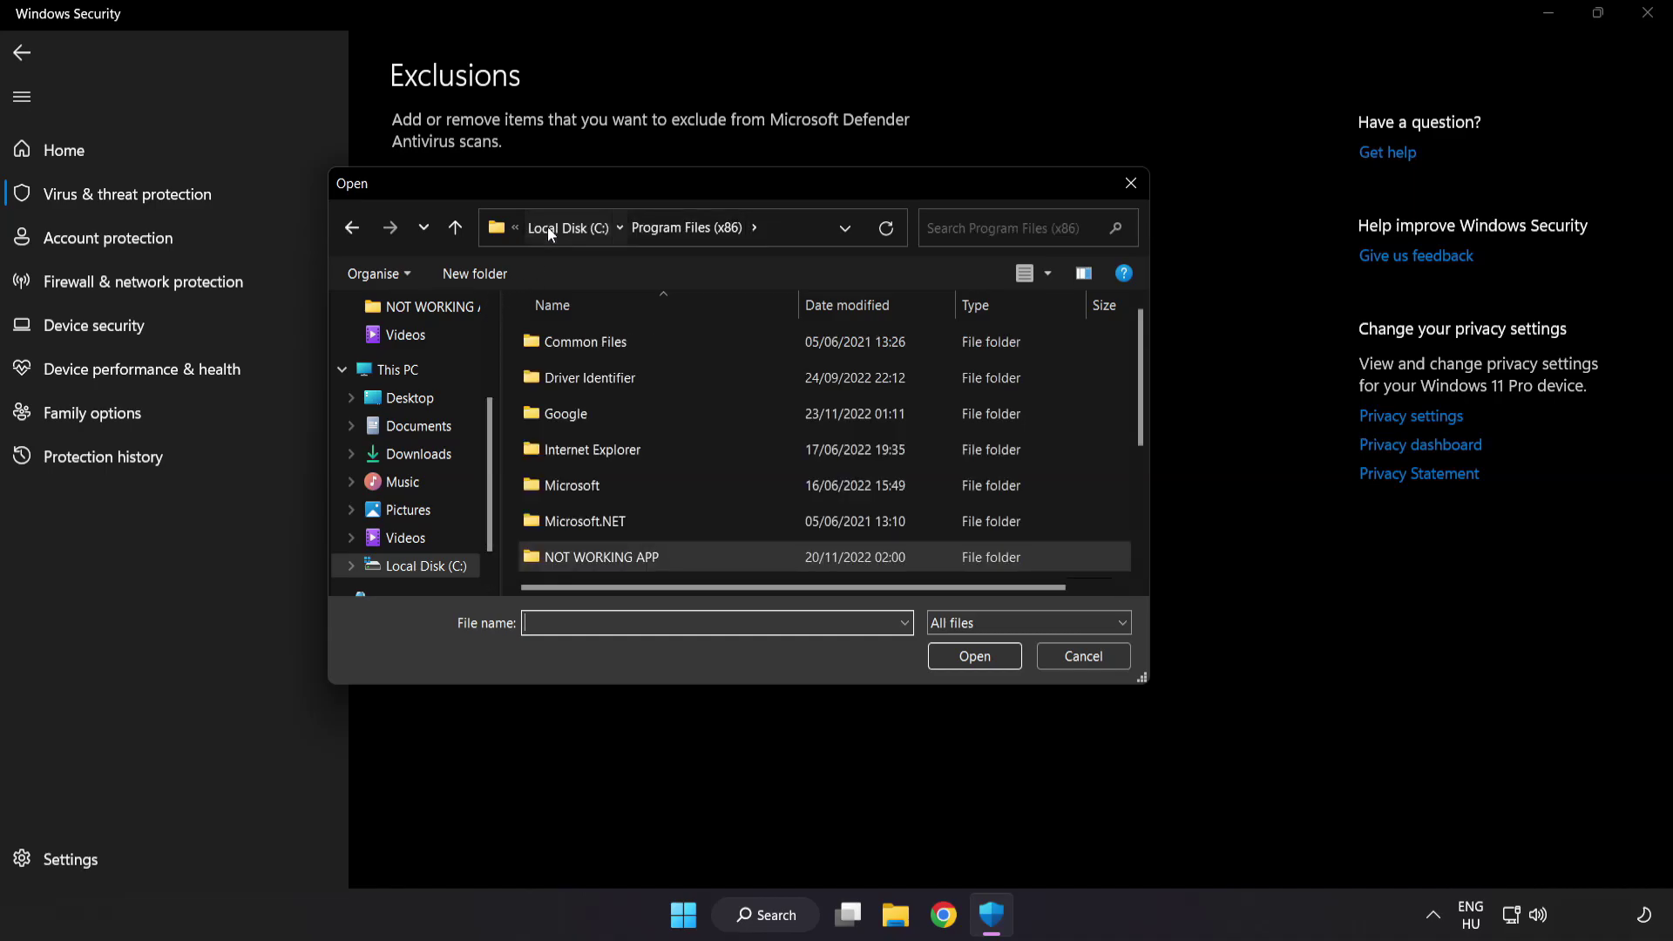
{"action": "left_click", "coordinate": [547, 227]}
{"action": "left_click", "coordinate": [552, 226]}
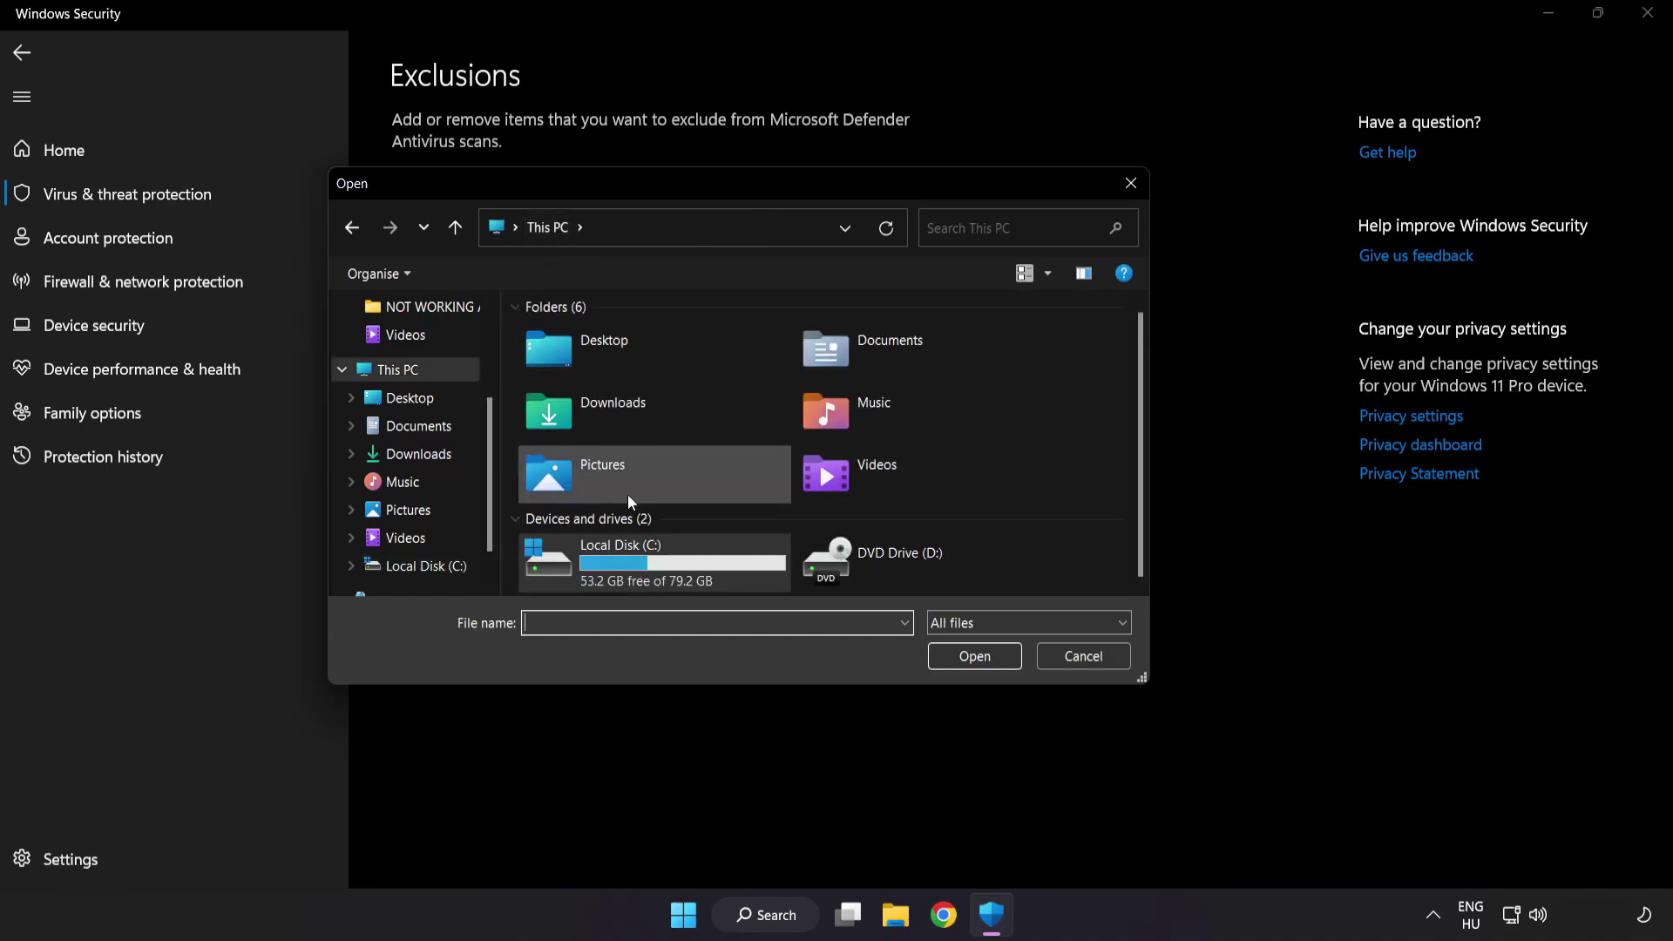
Choose the NOT WORKING APP shortcut in C:\Program Files (x86)\NOT WORKING APP as the excluded file.
{"action": "double_click", "coordinate": [624, 569]}
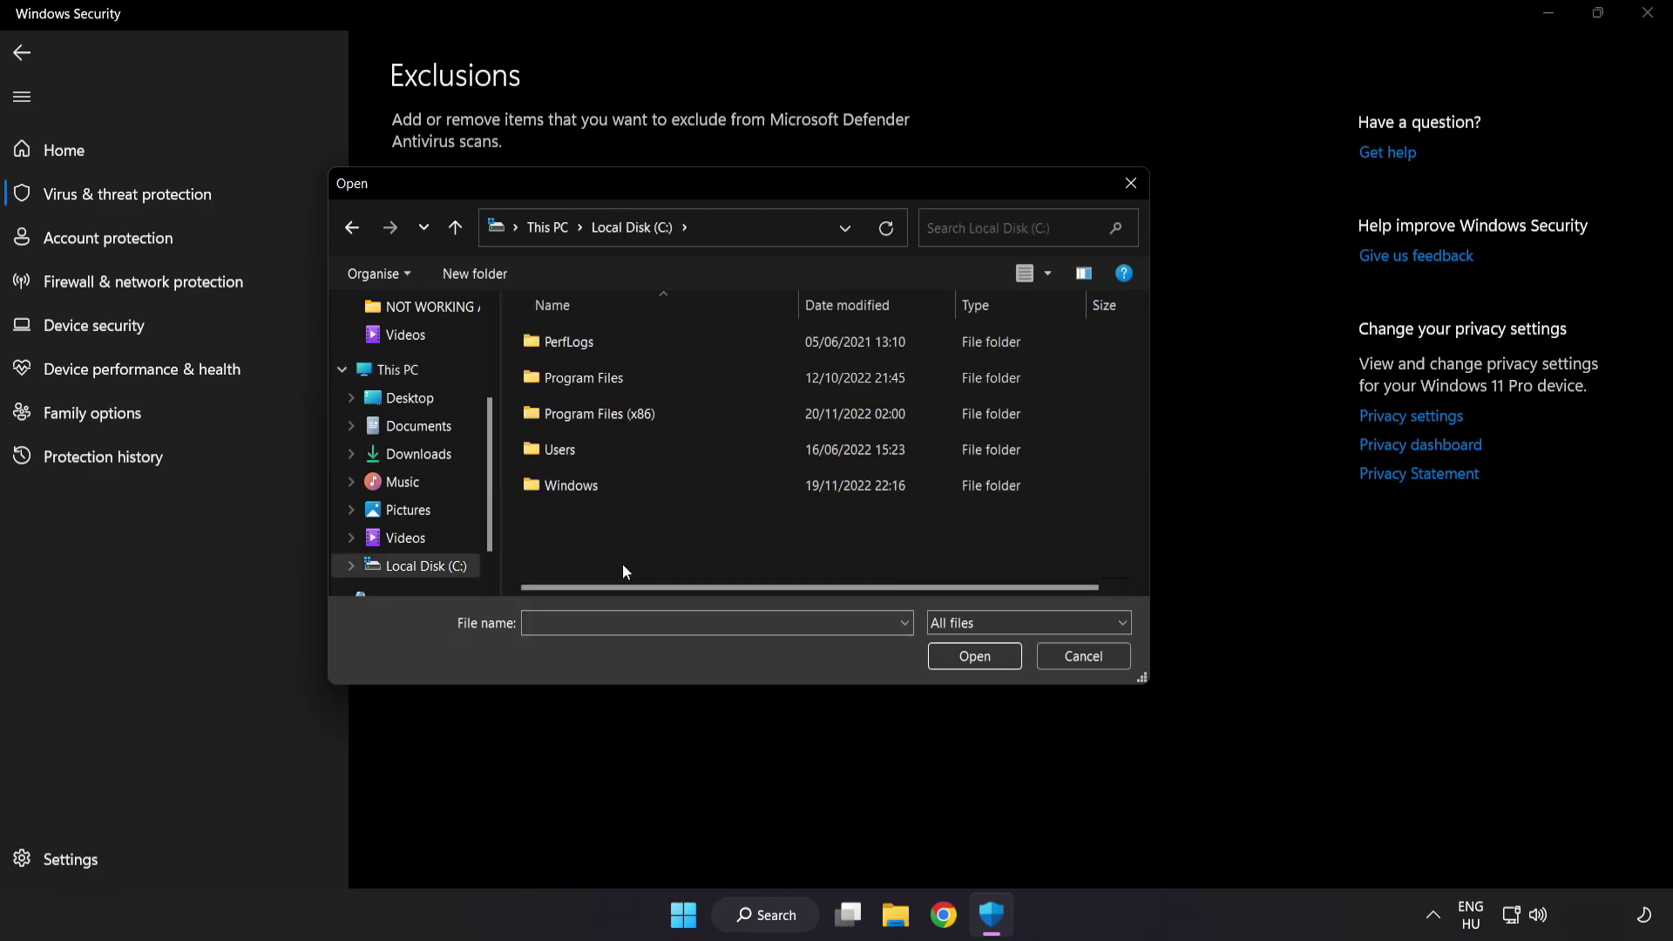
{"action": "double_click", "coordinate": [643, 409]}
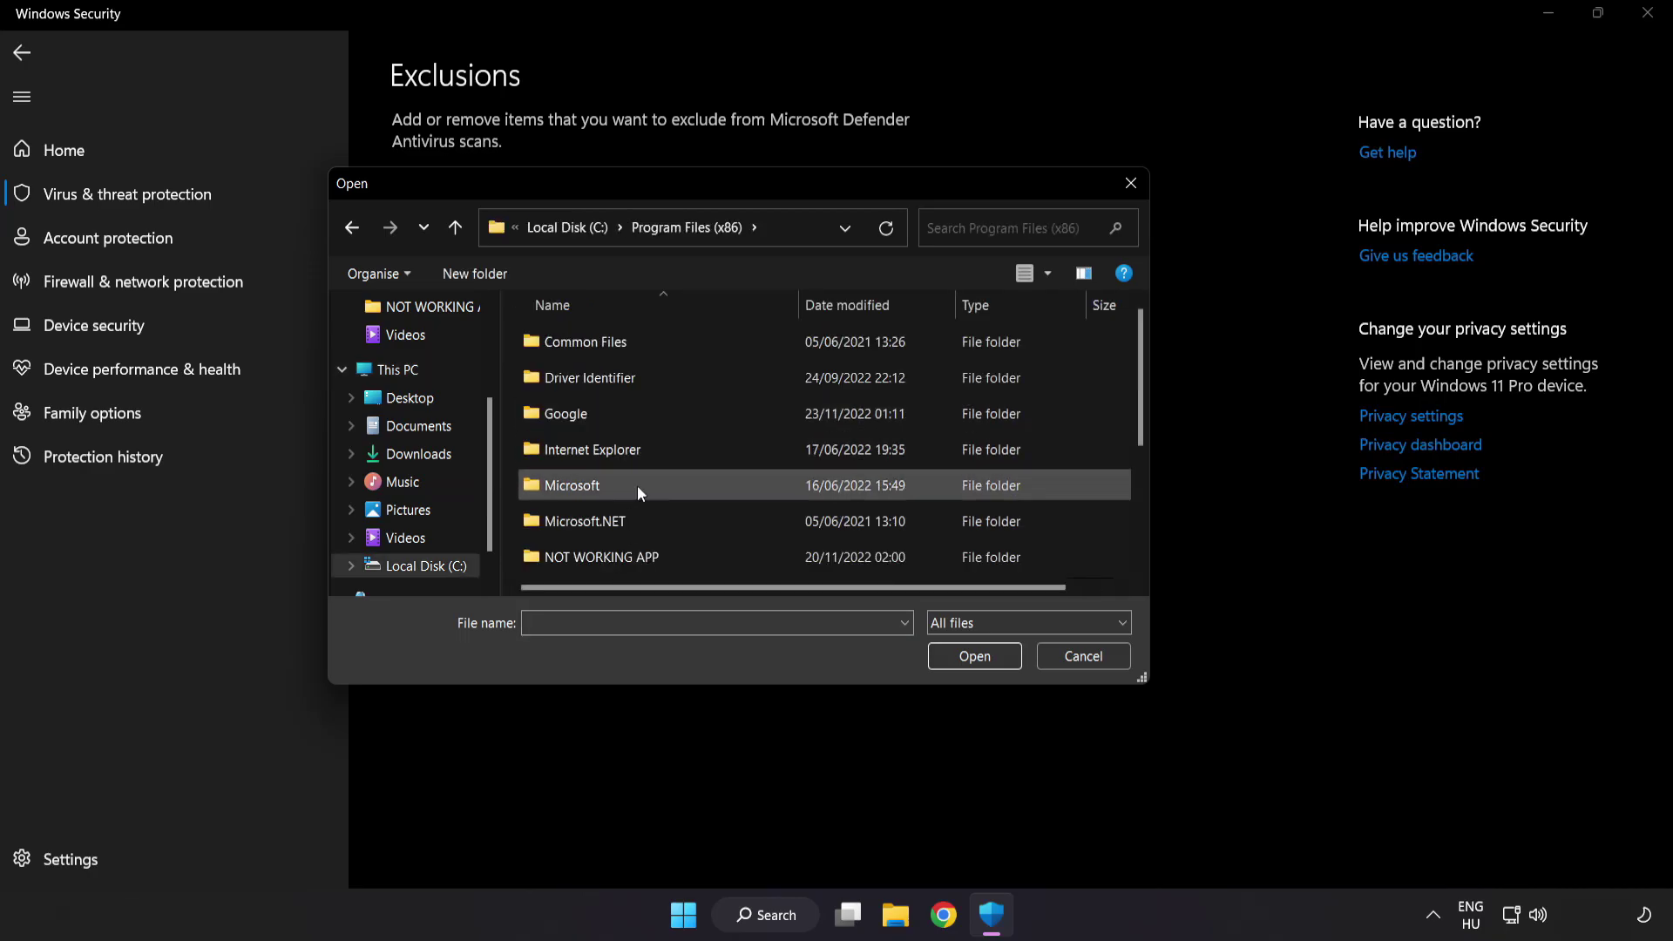
{"action": "scroll", "coordinate": [617, 574], "scroll_direction": "down", "scroll_amount": 1}
{"action": "left_click", "coordinate": [601, 454]}
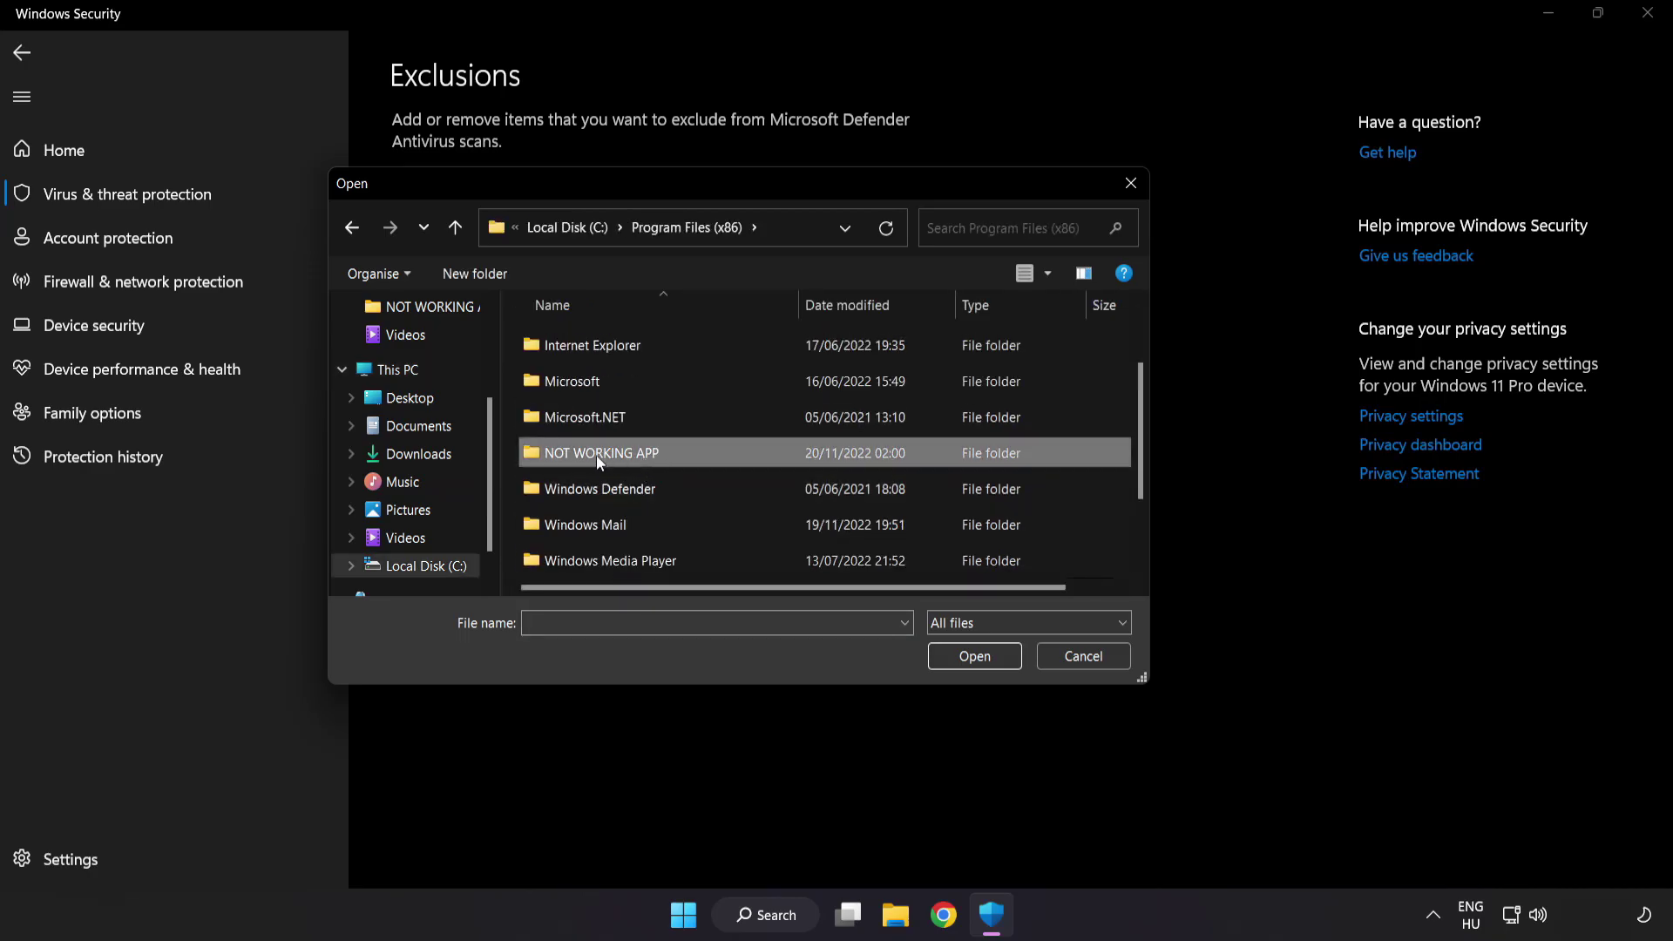
{"action": "double_click", "coordinate": [664, 453]}
{"action": "left_click", "coordinate": [612, 350]}
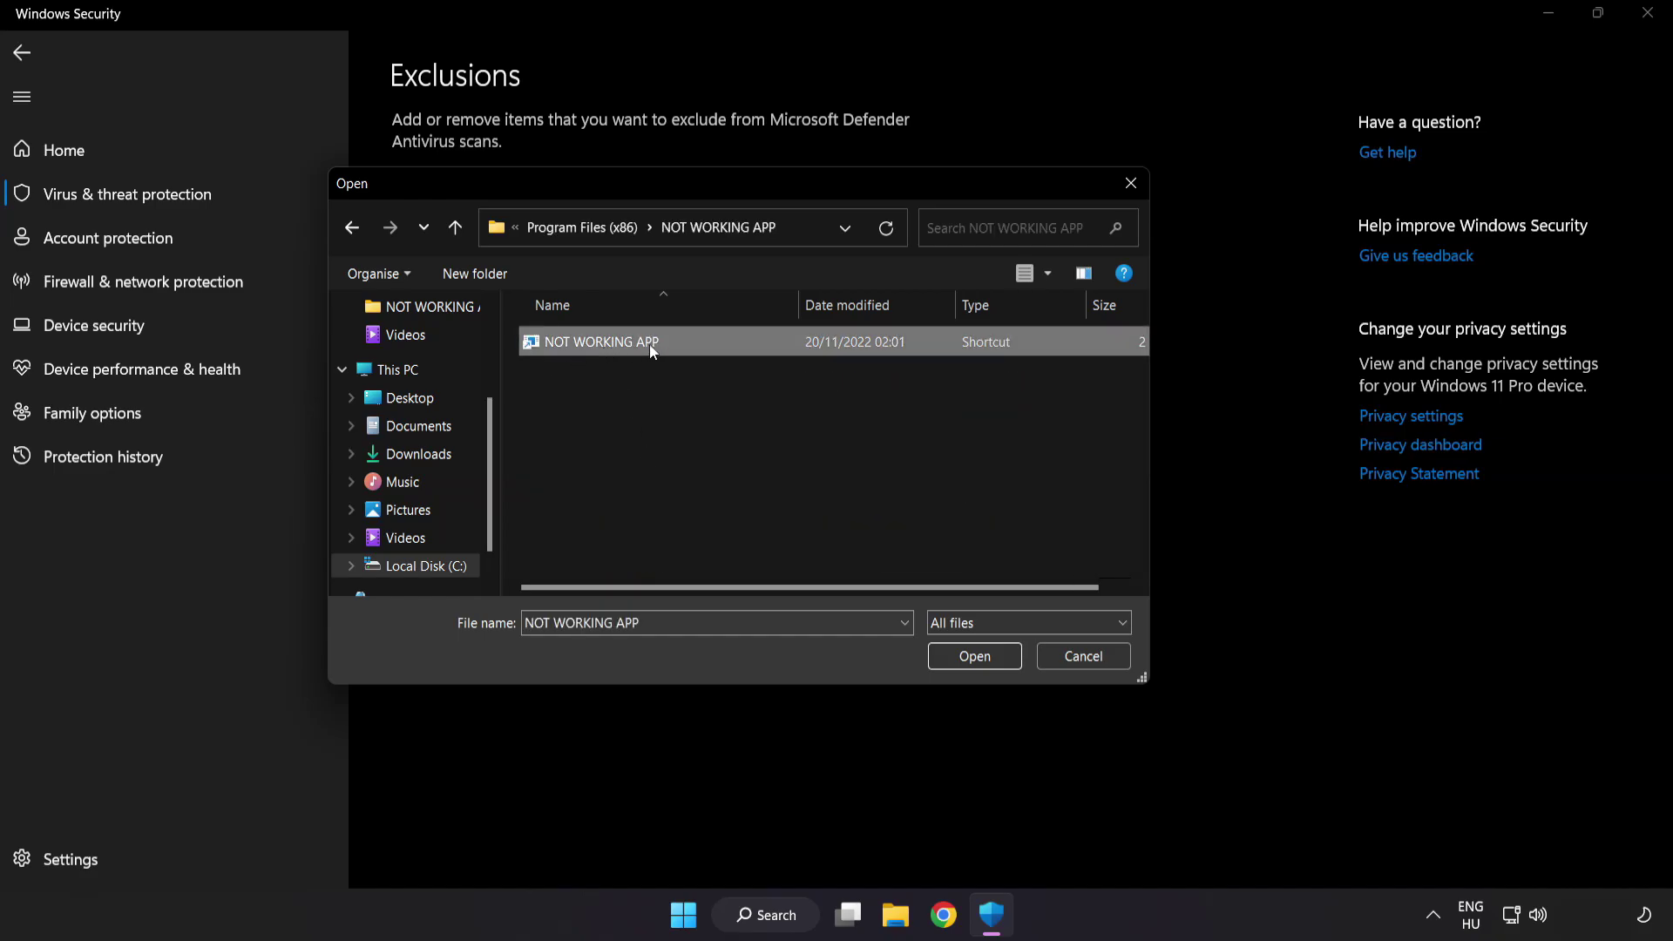
{"action": "left_click", "coordinate": [978, 665]}
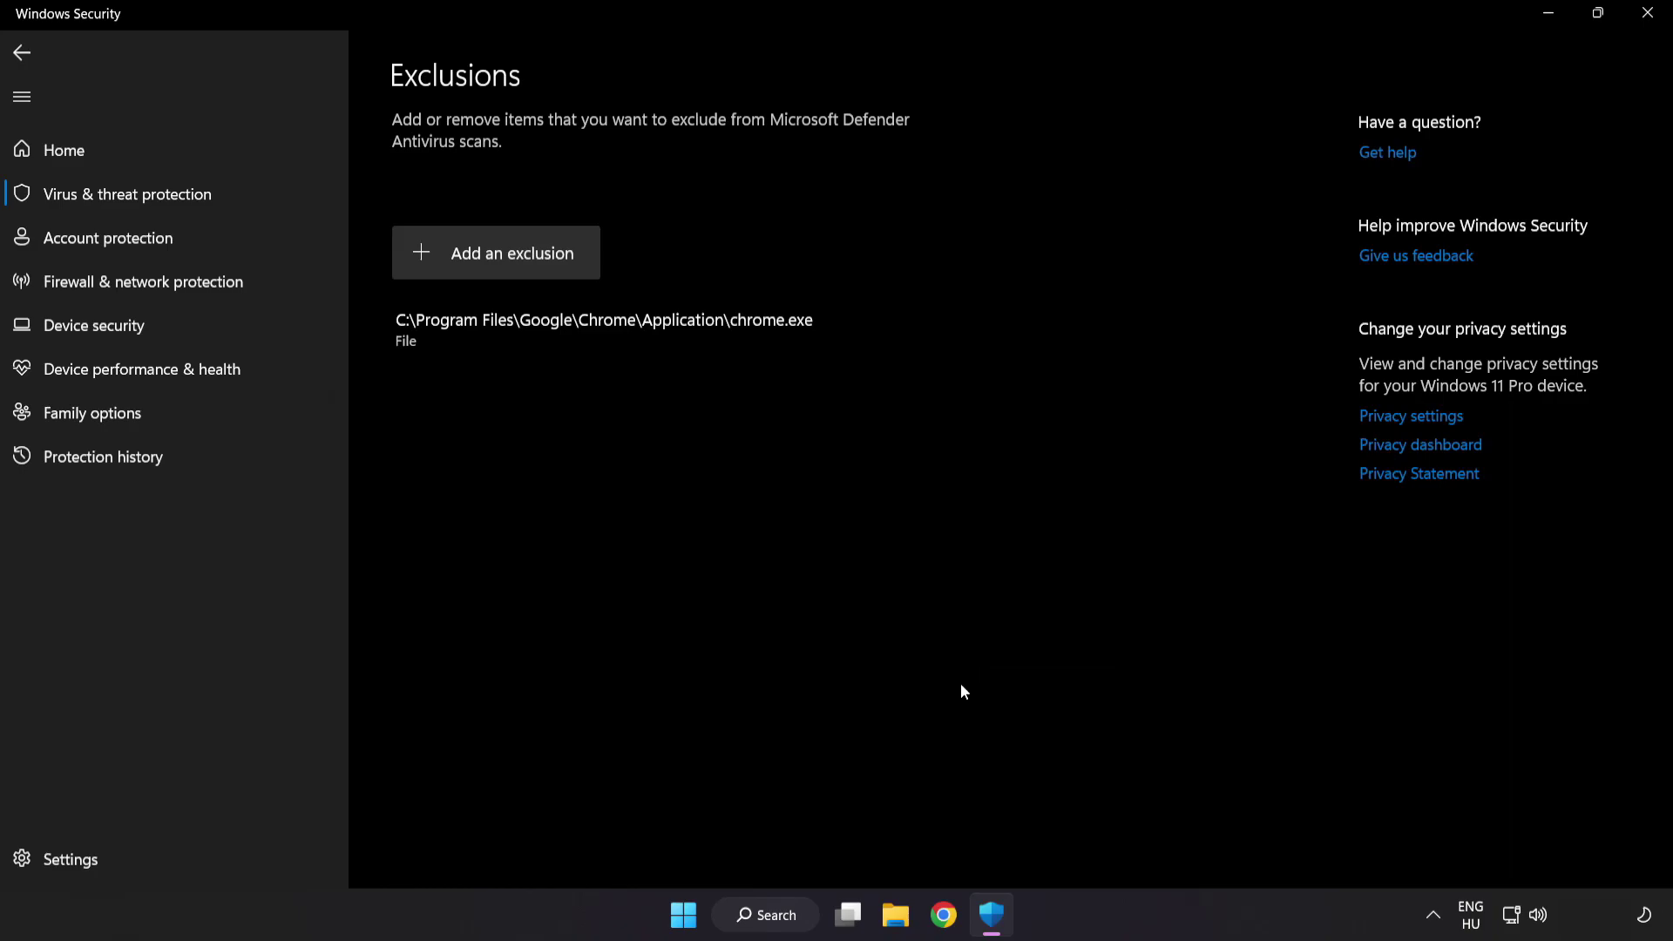
Close Windows Security and show the Start menu's Sleep, Shut down and Restart options.
{"action": "left_click", "coordinate": [1643, 27]}
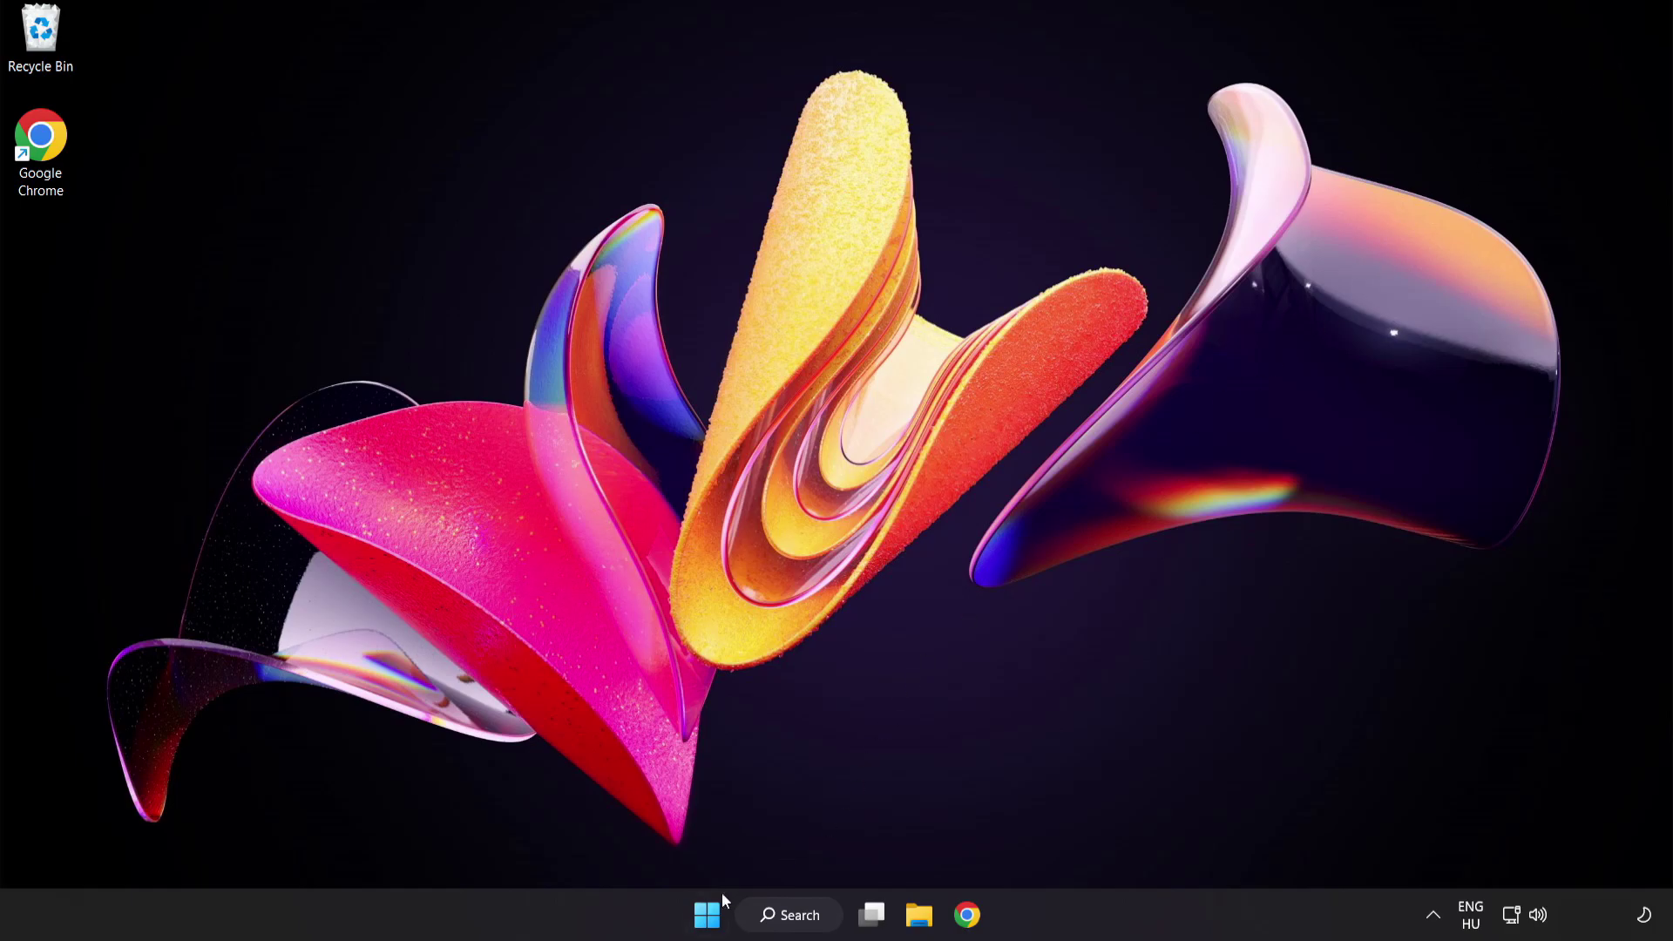
{"action": "left_click", "coordinate": [707, 913]}
{"action": "left_click", "coordinate": [1109, 839]}
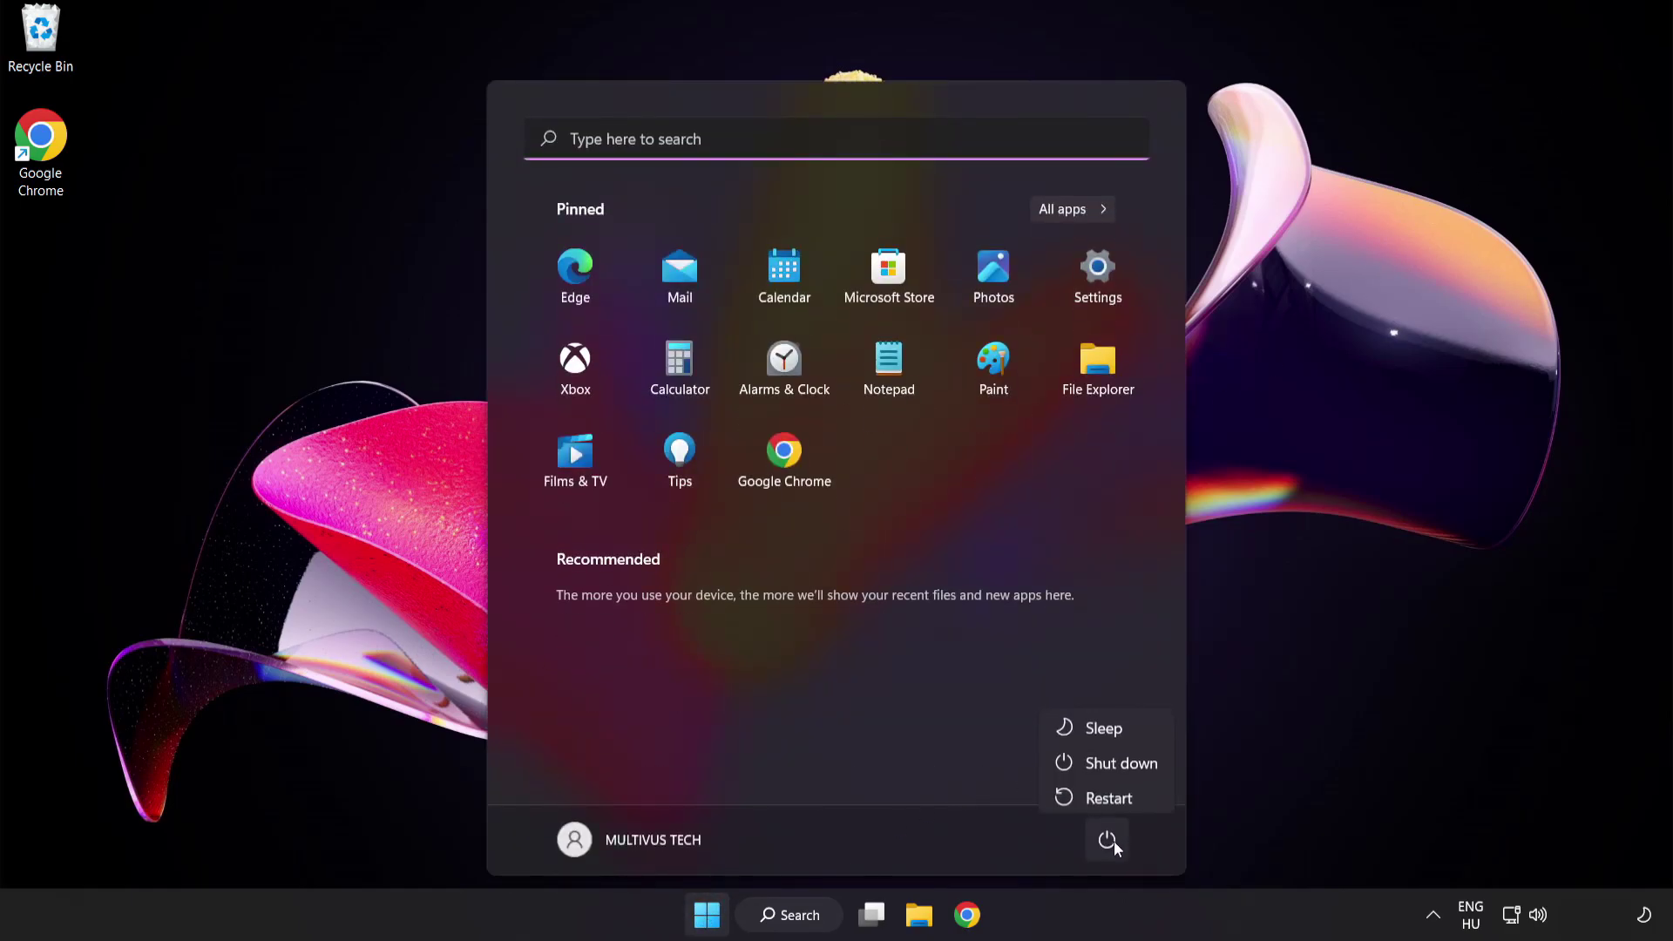